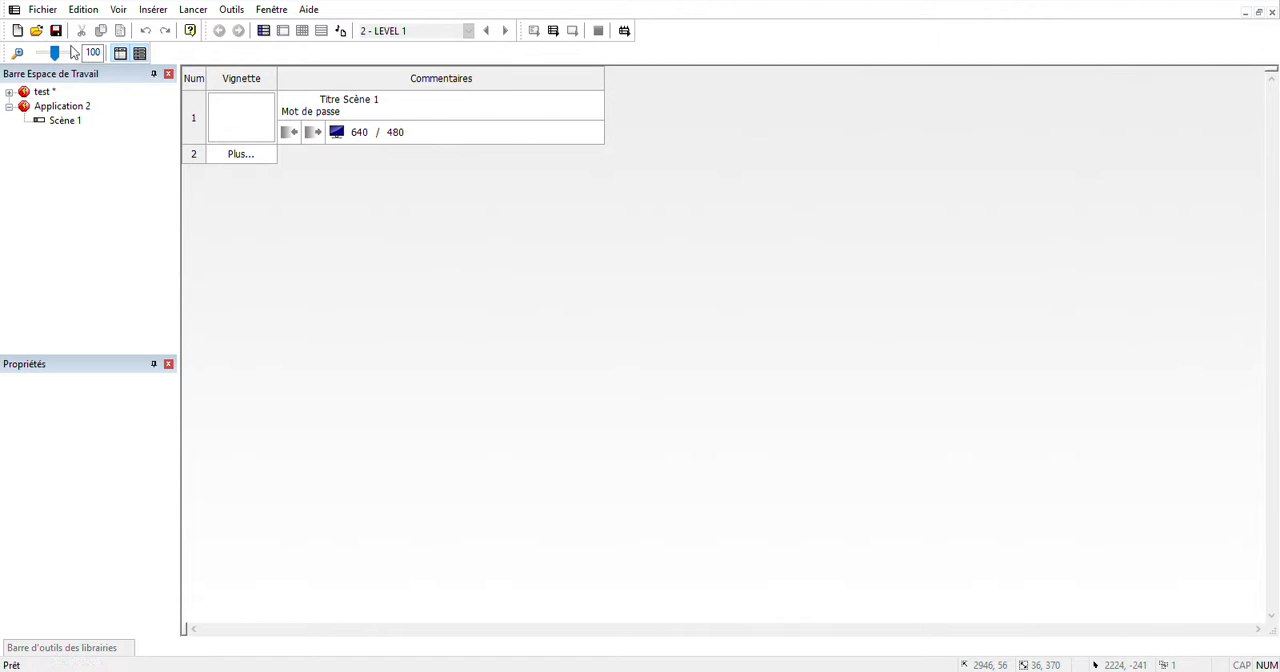
Create a new application and select it in the workspace.
{"action": "left_click", "coordinate": [19, 30]}
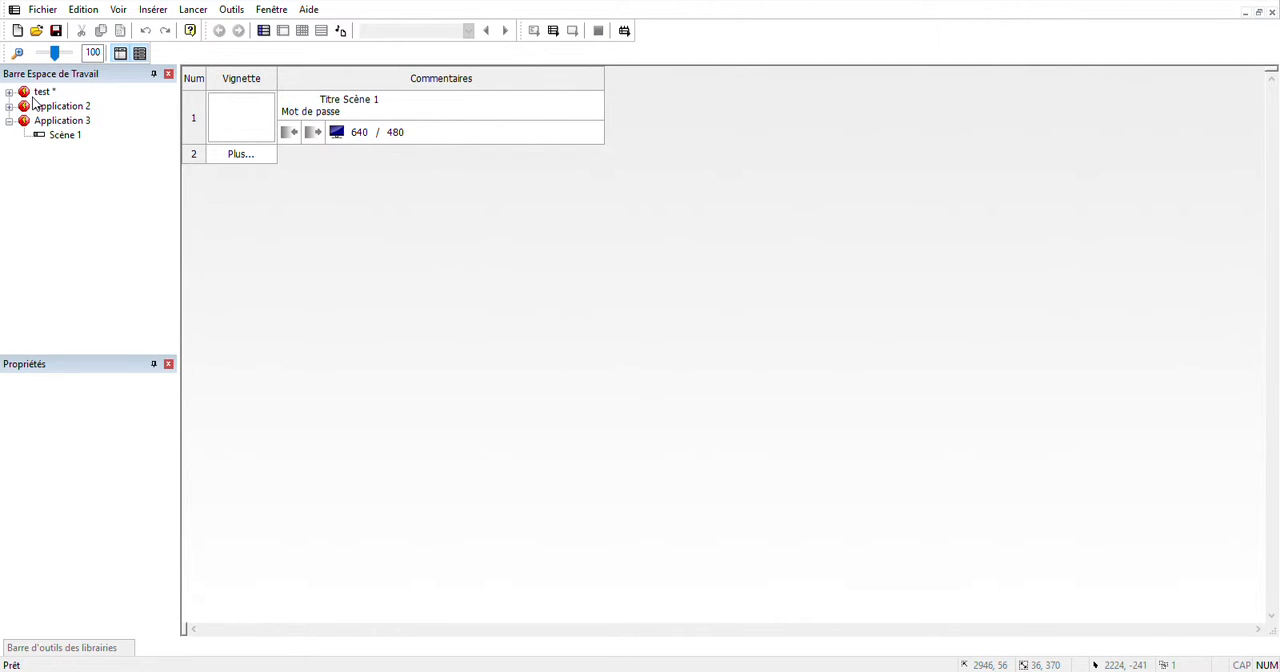
{"action": "left_click", "coordinate": [34, 94]}
{"action": "left_click", "coordinate": [46, 122]}
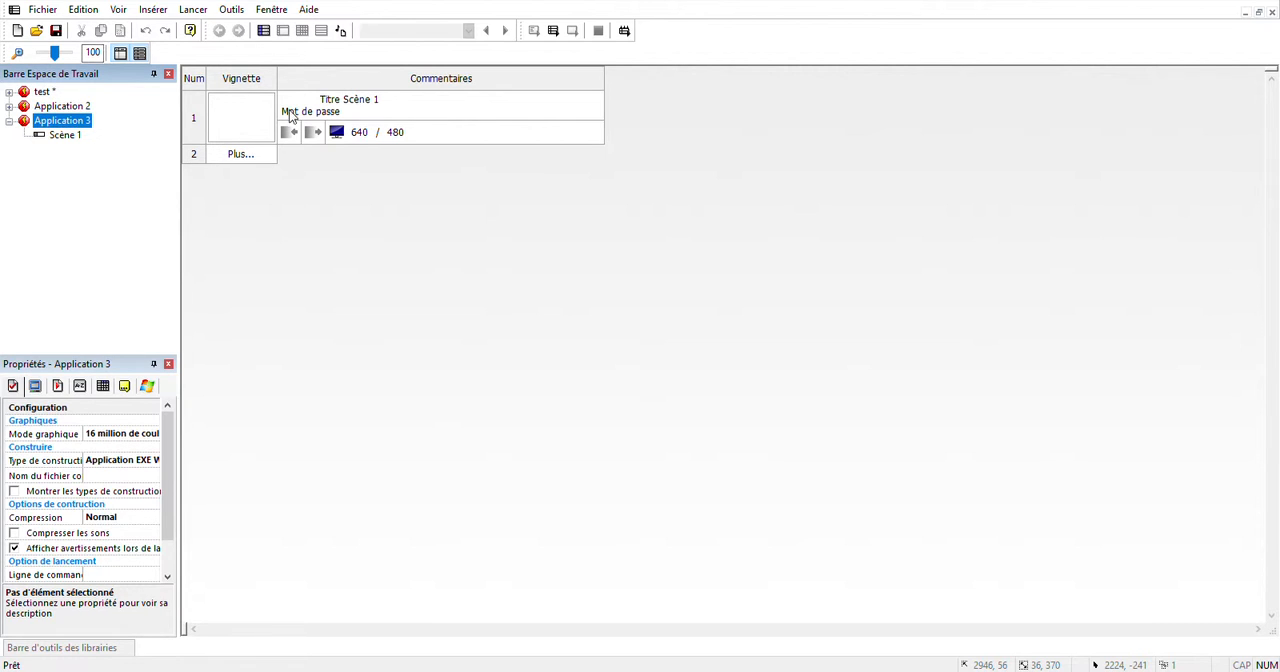
Clear the title of the new application's first scene and open that scene for editing.
{"action": "left_click", "coordinate": [355, 102]}
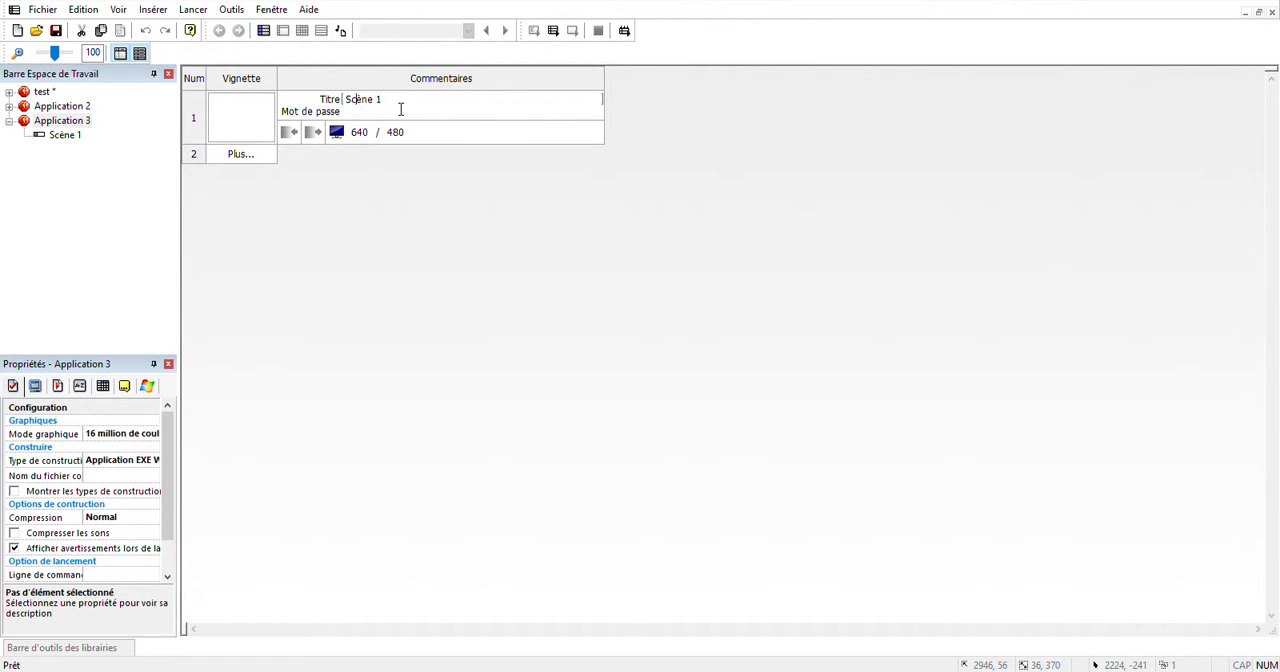
{"action": "left_click_drag", "start_coordinate": [400, 110], "coordinate": [285, 100]}
{"action": "key", "text": "BackSpace"}
{"action": "key", "text": "Return"}
{"action": "double_click", "coordinate": [254, 126]}
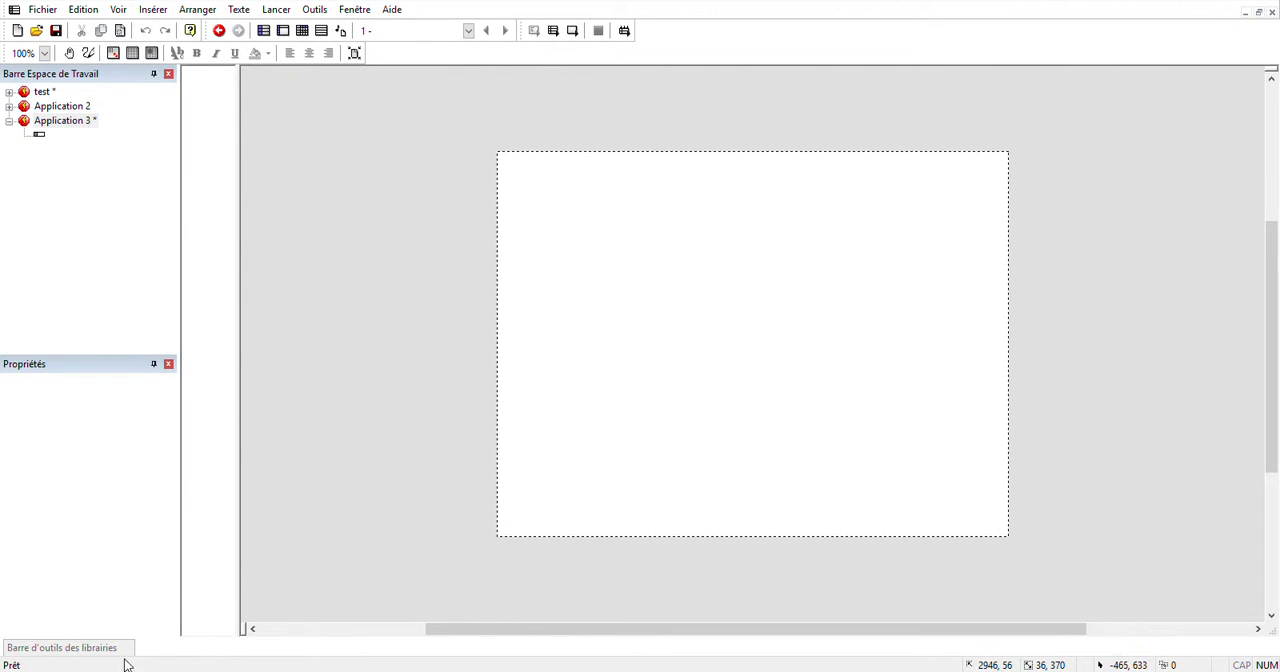
Place the Sky object from the Tutorials library so it covers the whole 640 by 480 scene.
{"action": "mouse_move", "coordinate": [121, 658]}
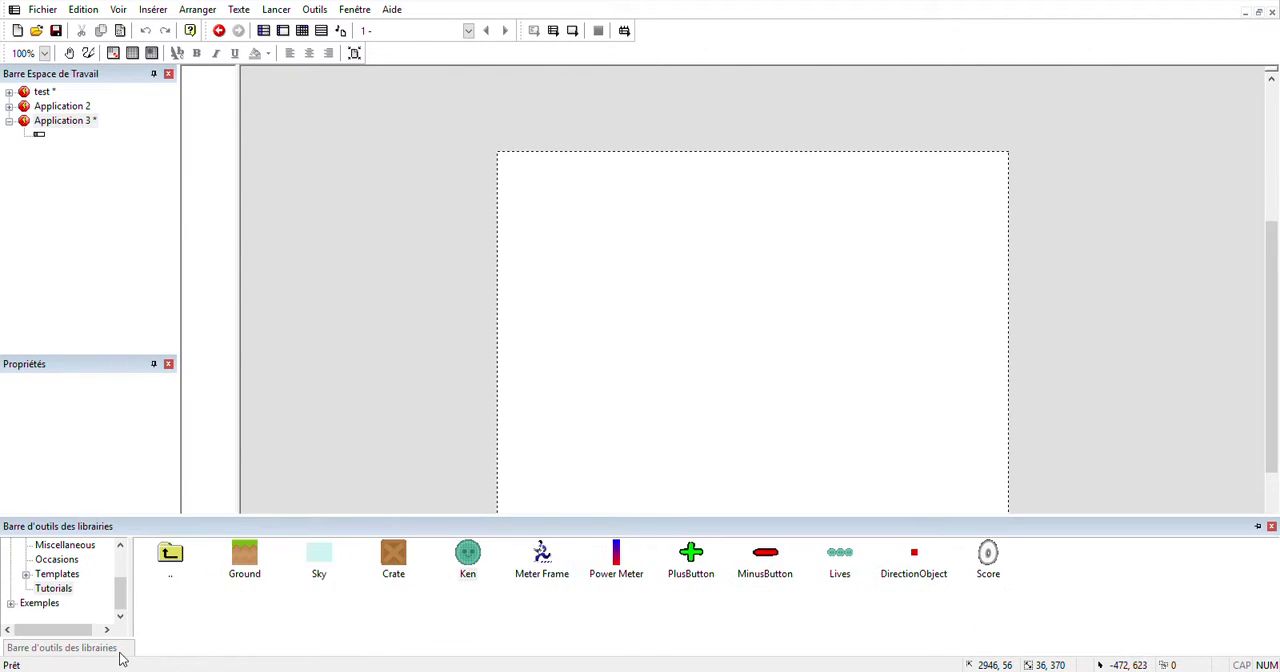
{"action": "left_click_drag", "start_coordinate": [337, 574], "coordinate": [503, 165]}
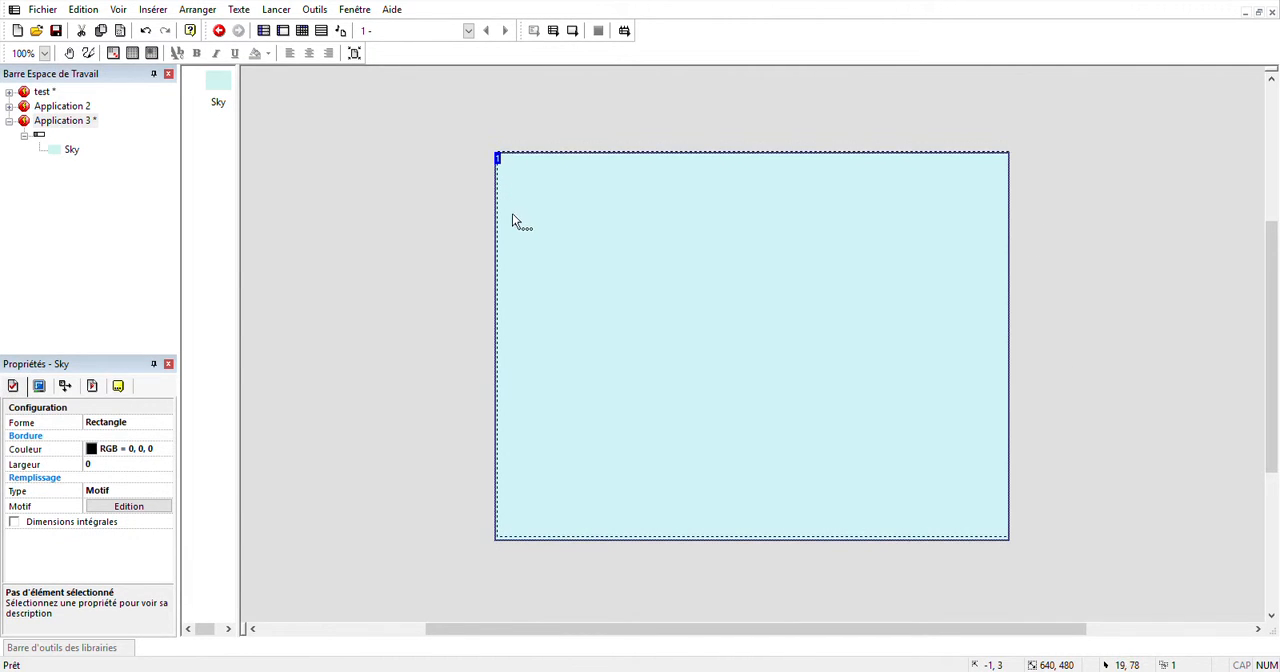
{"action": "left_click", "coordinate": [414, 240]}
{"action": "left_click", "coordinate": [625, 274]}
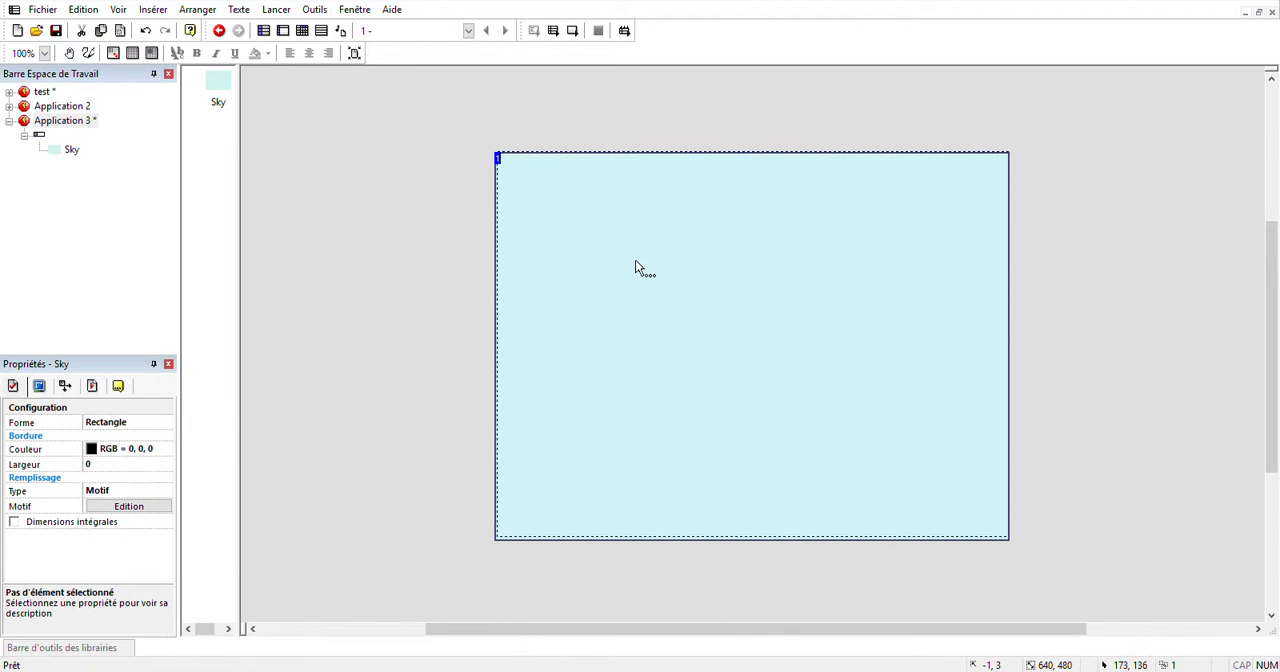
{"action": "left_click", "coordinate": [468, 290]}
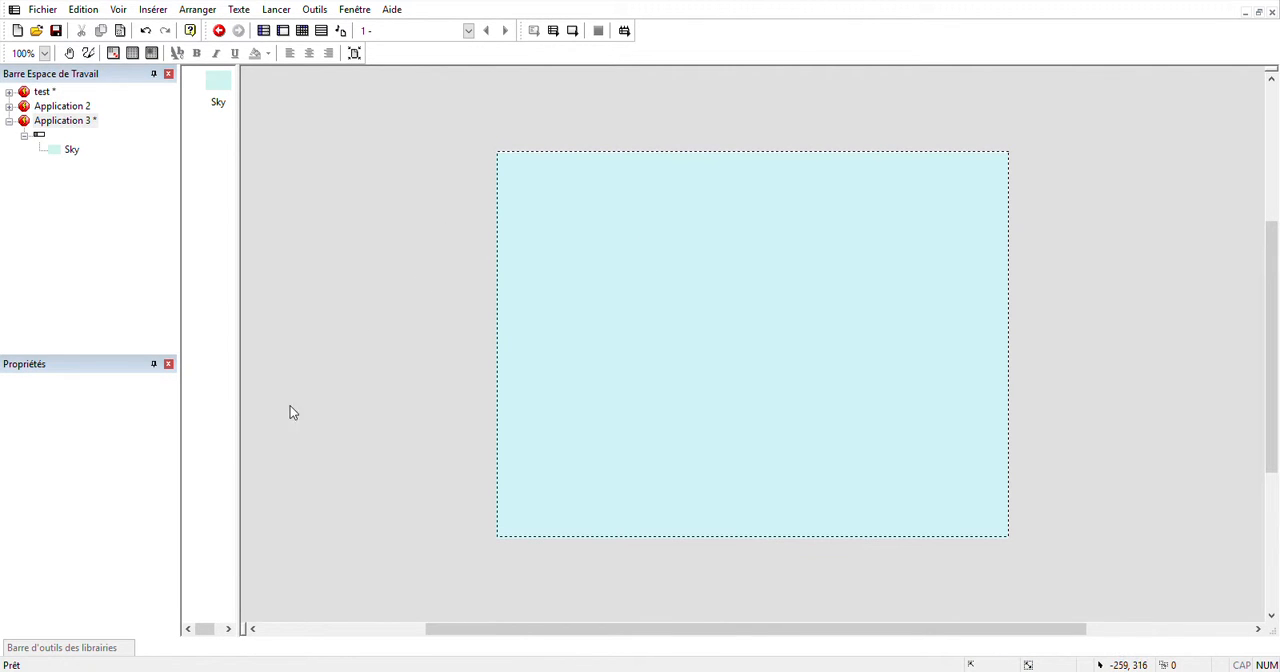
Add the Ground object from the Tutorials library and align it along the scene's lower edge, at about -1, 432.
{"action": "mouse_move", "coordinate": [87, 657]}
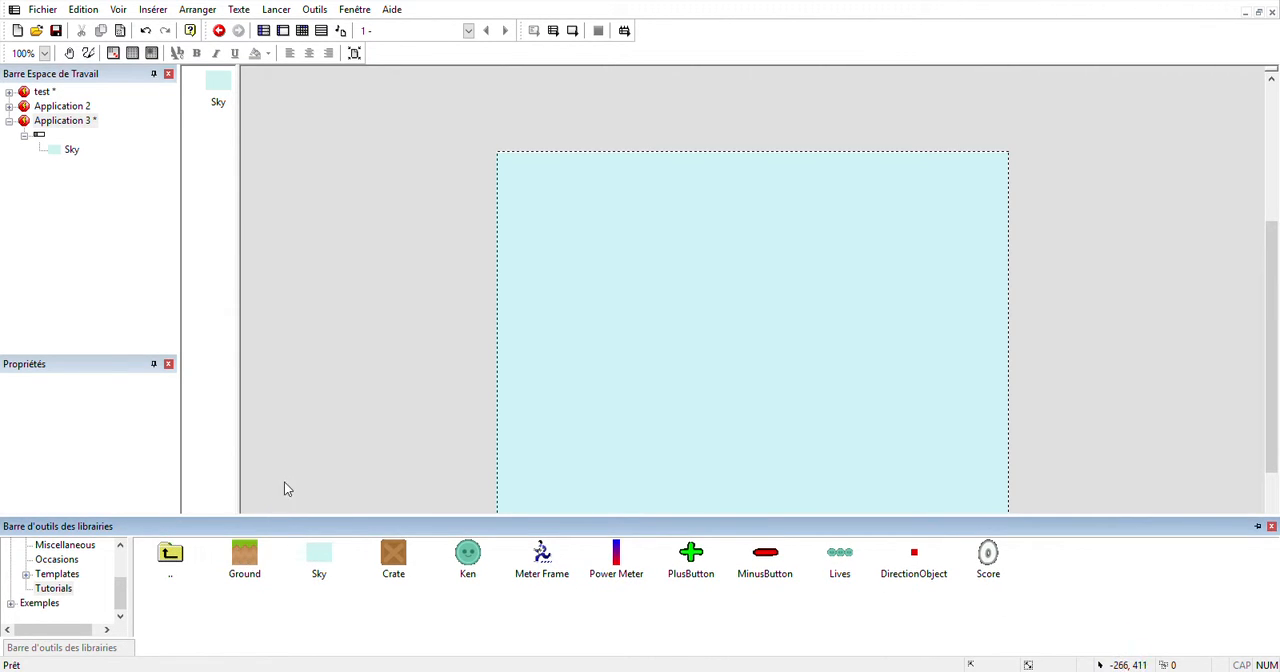
{"action": "left_click_drag", "start_coordinate": [244, 555], "coordinate": [384, 410]}
{"action": "left_click_drag", "start_coordinate": [475, 470], "coordinate": [1012, 558]}
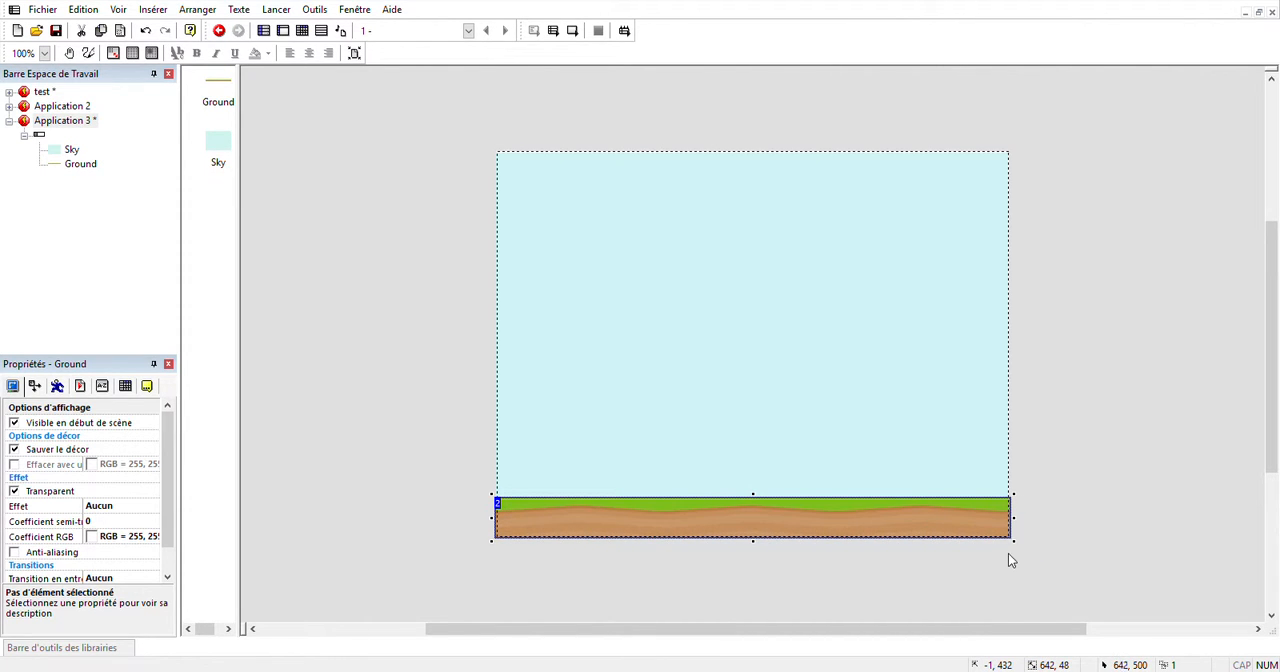
{"action": "left_click", "coordinate": [342, 560]}
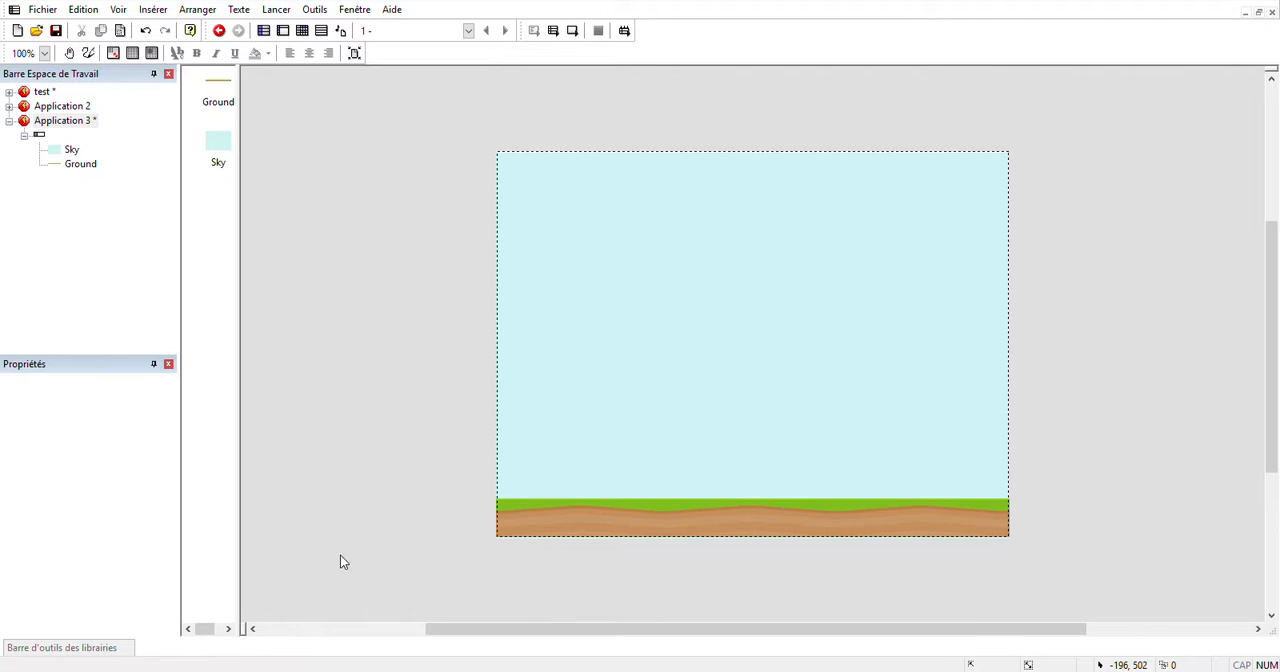
Add the Ken object from the Tutorials library, standing on the ground at the scene's left end, at about 3, 401.
{"action": "left_click", "coordinate": [71, 652]}
{"action": "left_click_drag", "start_coordinate": [474, 566], "coordinate": [522, 534]}
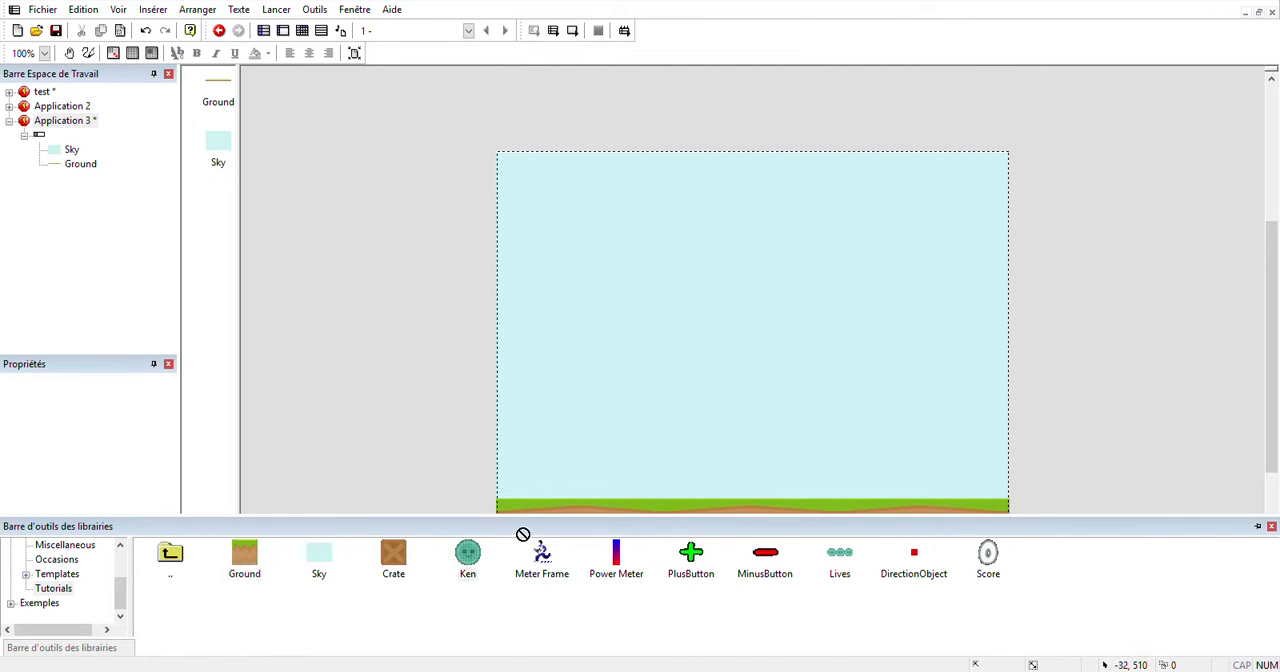
{"action": "left_click_drag", "start_coordinate": [515, 491], "coordinate": [516, 495]}
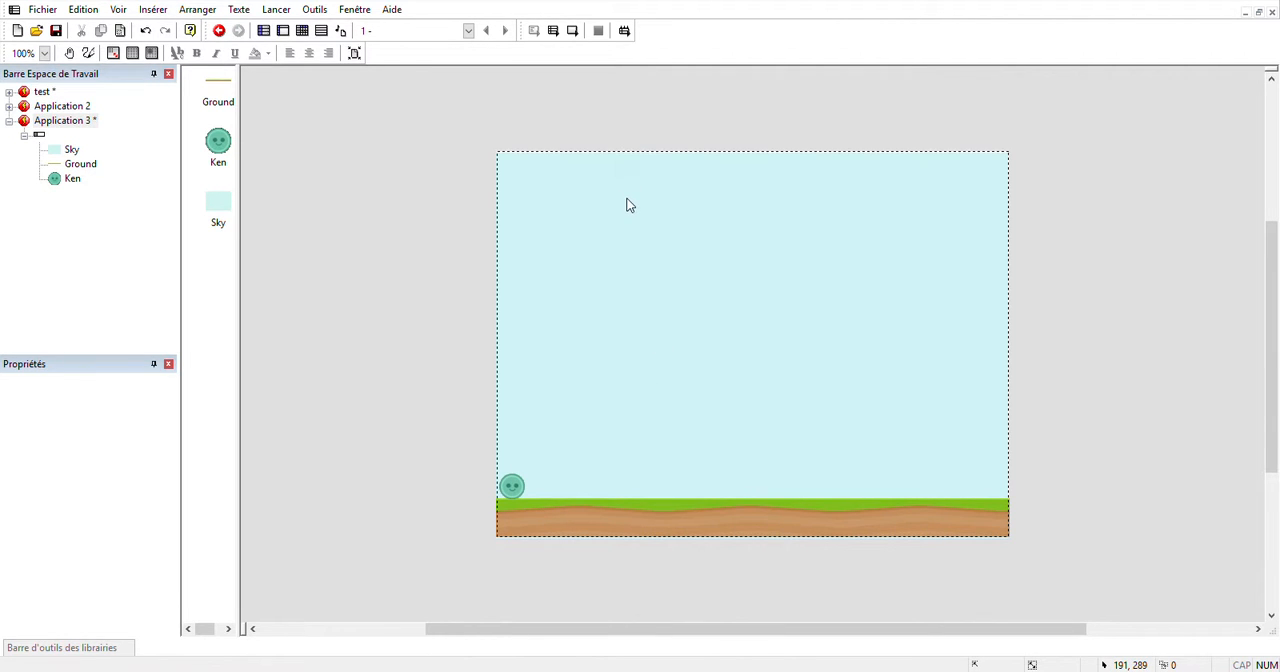
Insert an active object in the upper half of the sky and stretch it to about 429 by 142 pixels.
{"action": "left_click", "coordinate": [742, 326]}
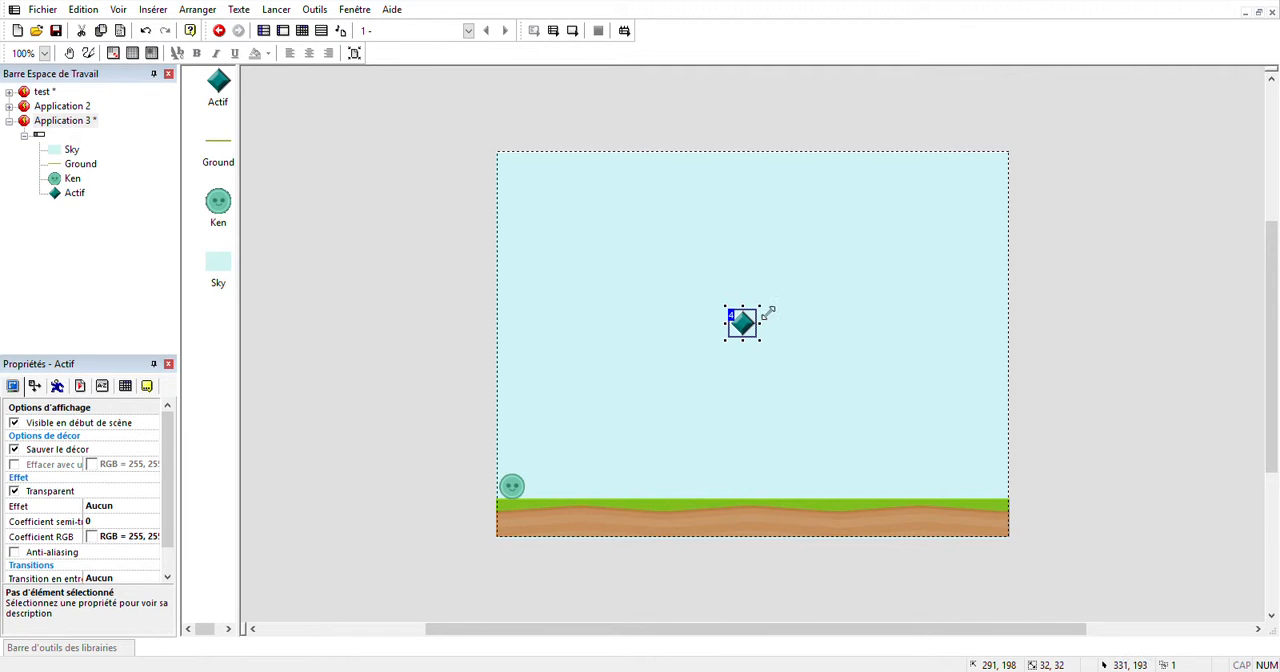
{"action": "left_click_drag", "start_coordinate": [760, 307], "coordinate": [945, 280]}
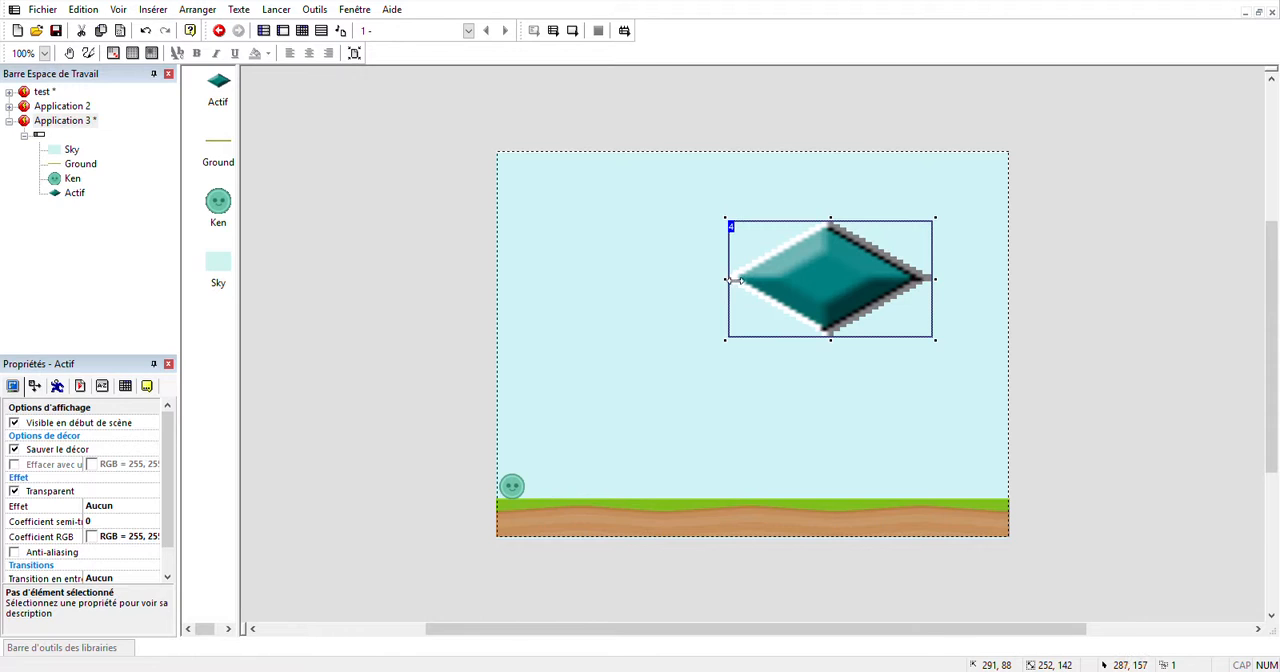
{"action": "left_click_drag", "start_coordinate": [726, 279], "coordinate": [592, 289]}
Replace the stretched active object's image with brown lettering reading TEST.
{"action": "left_click", "coordinate": [752, 284]}
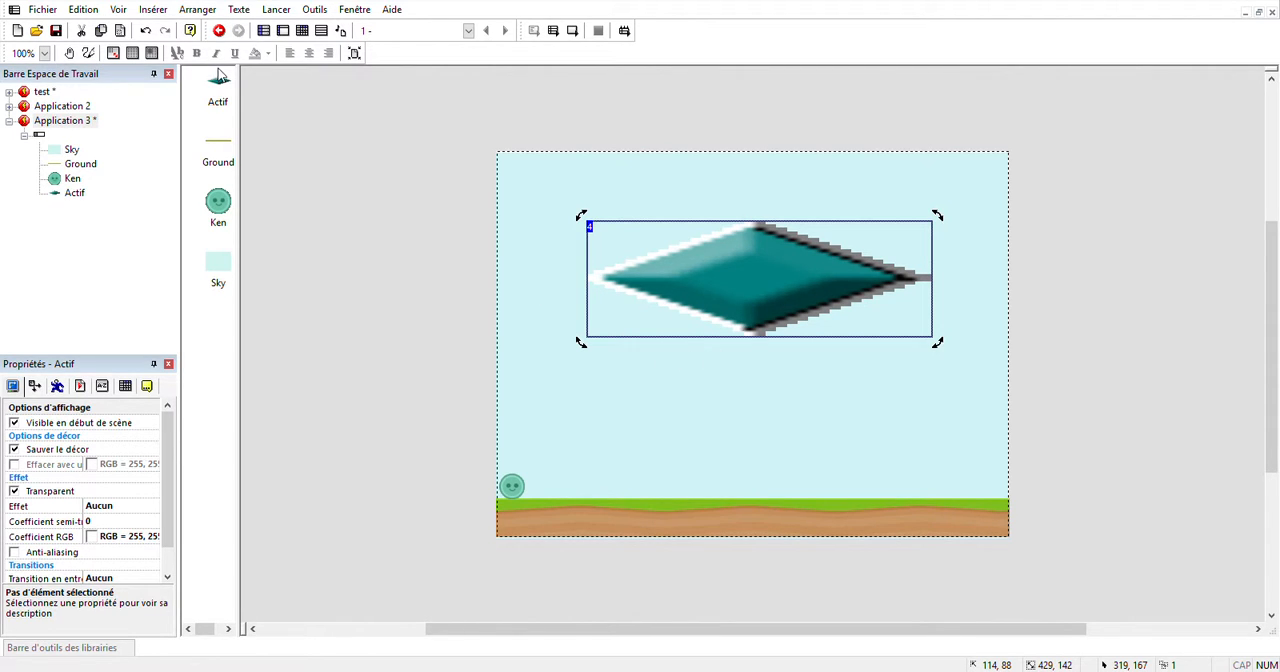
{"action": "left_click", "coordinate": [1237, 631]}
{"action": "left_click", "coordinate": [1120, 332]}
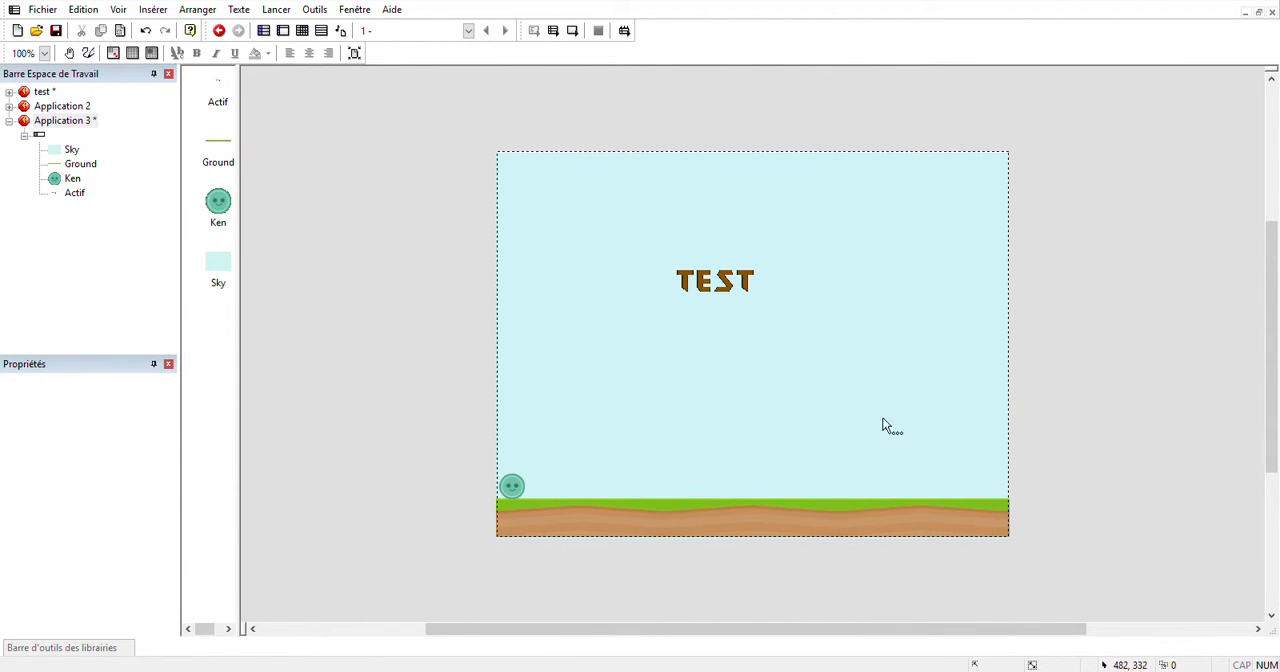
Set Ken's movement type to Cheminement.
{"action": "left_click", "coordinate": [515, 485]}
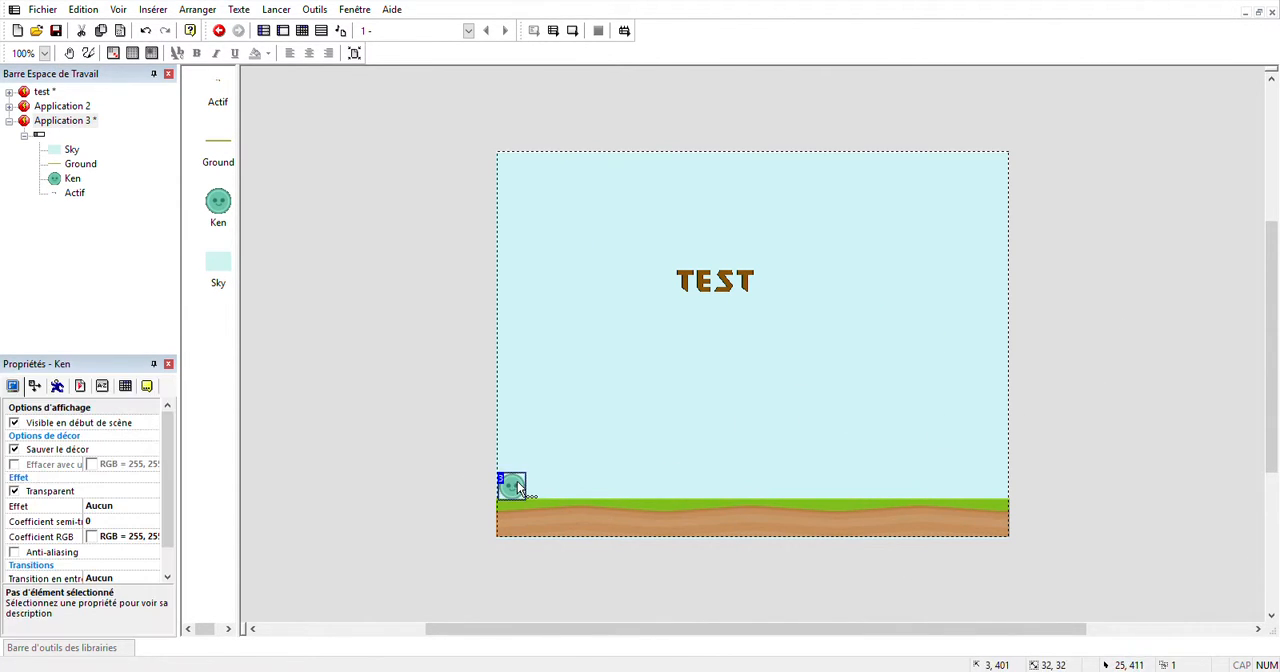
{"action": "left_click", "coordinate": [58, 387]}
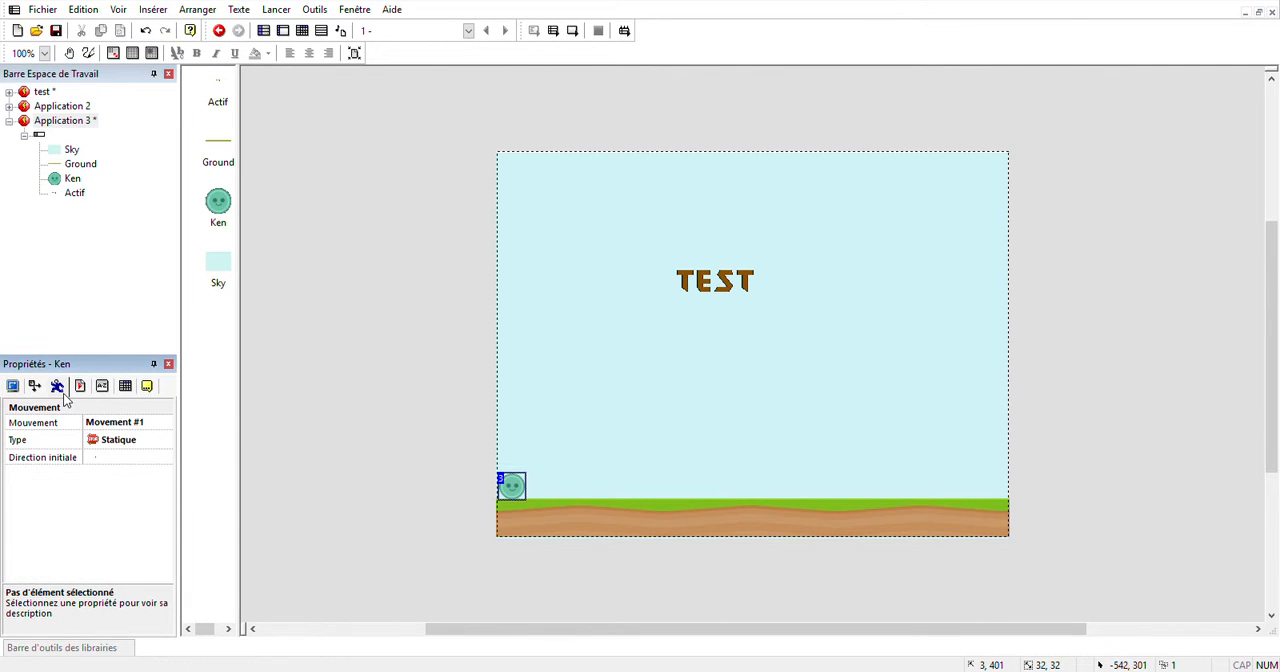
{"action": "left_click", "coordinate": [118, 450]}
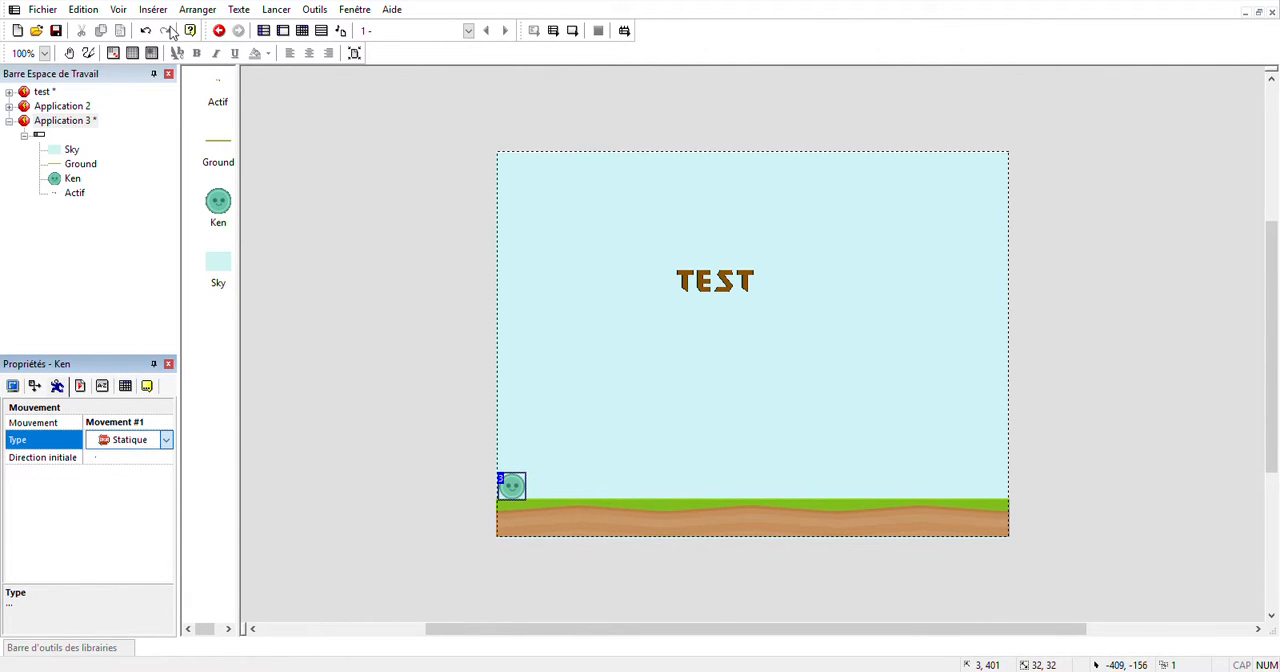
{"action": "left_click", "coordinate": [147, 109]}
{"action": "left_click", "coordinate": [122, 441]}
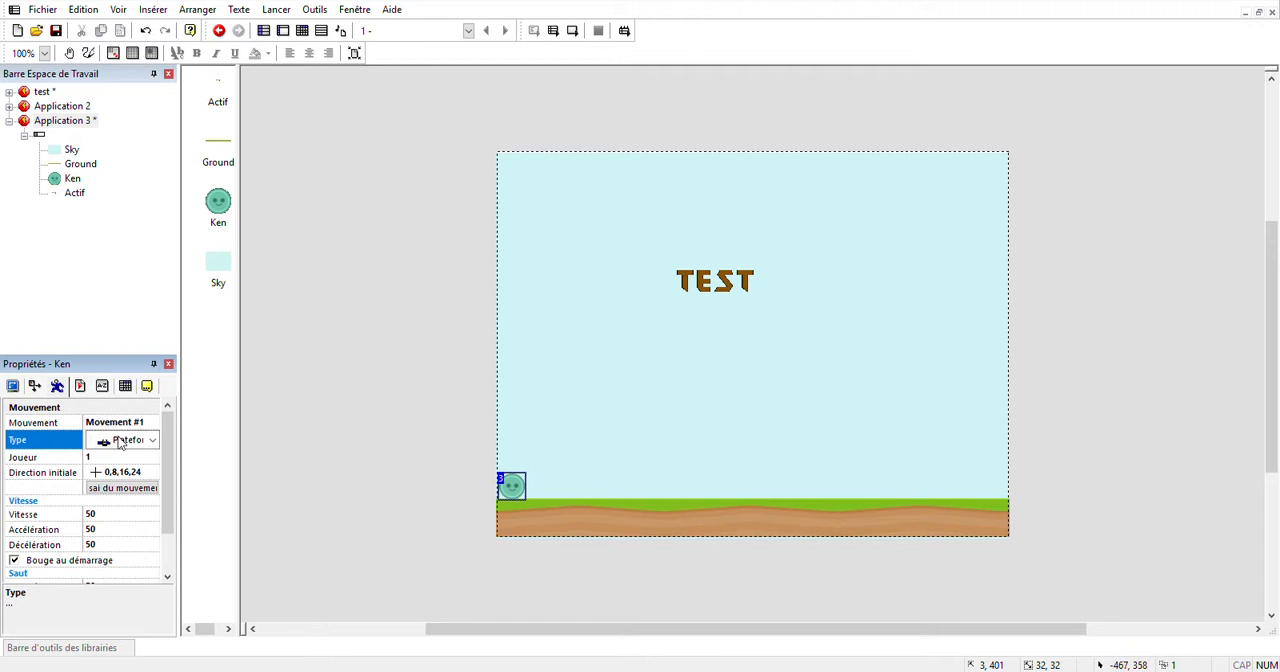
{"action": "left_click", "coordinate": [116, 435]}
{"action": "left_click", "coordinate": [141, 62]}
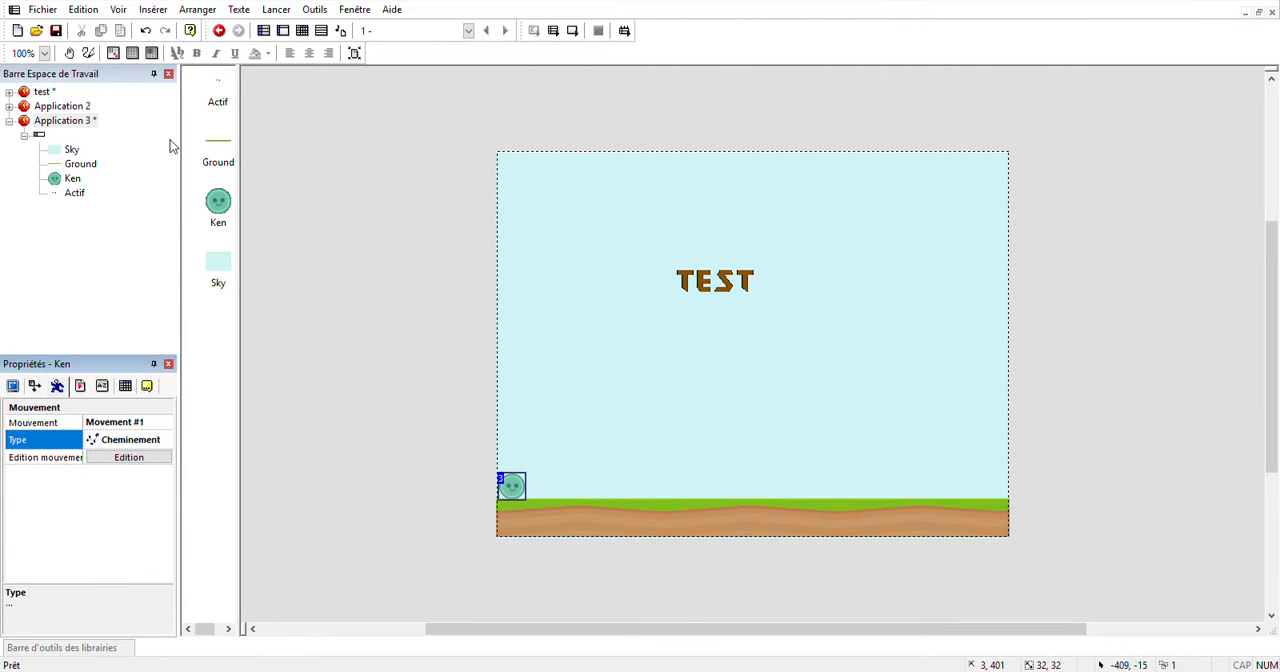
Draw a looping path for Ken along the ground, over the TEST lettering and back to its start, and preview the scene.
{"action": "left_click", "coordinate": [152, 459]}
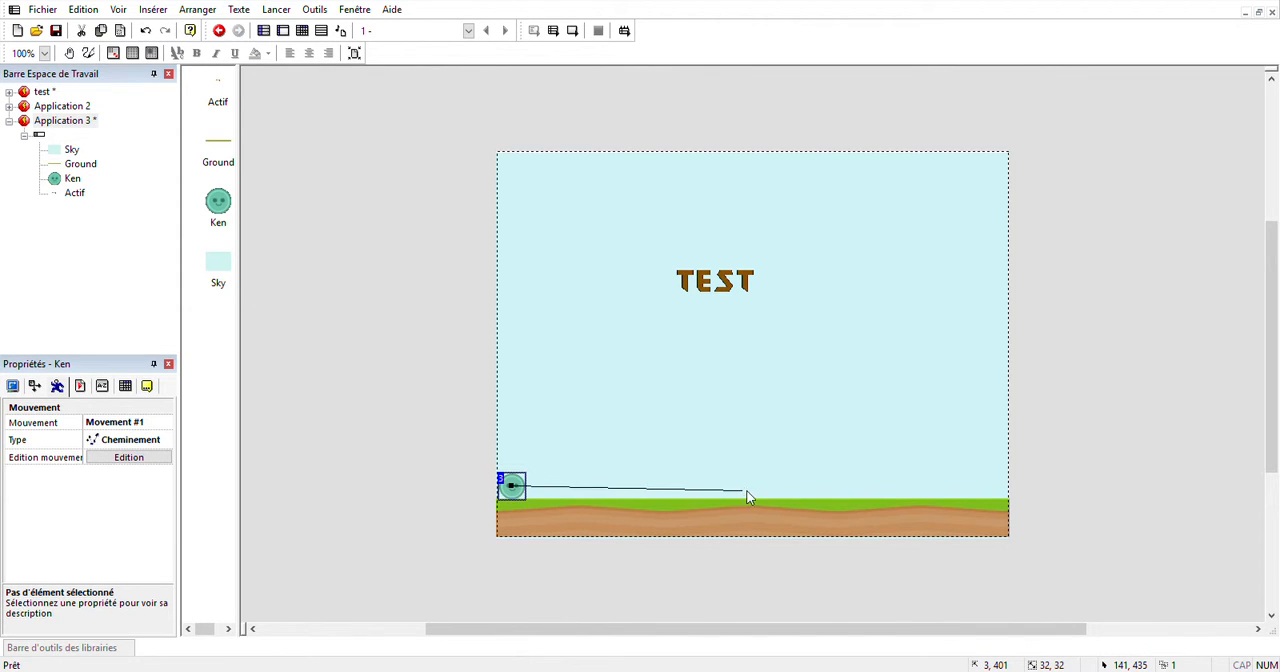
{"action": "mouse_move", "coordinate": [861, 484]}
{"action": "left_mouse_down"}
{"action": "mouse_move", "coordinate": [894, 366]}
{"action": "mouse_move", "coordinate": [618, 260]}
{"action": "mouse_move", "coordinate": [529, 410]}
{"action": "left_mouse_up"}
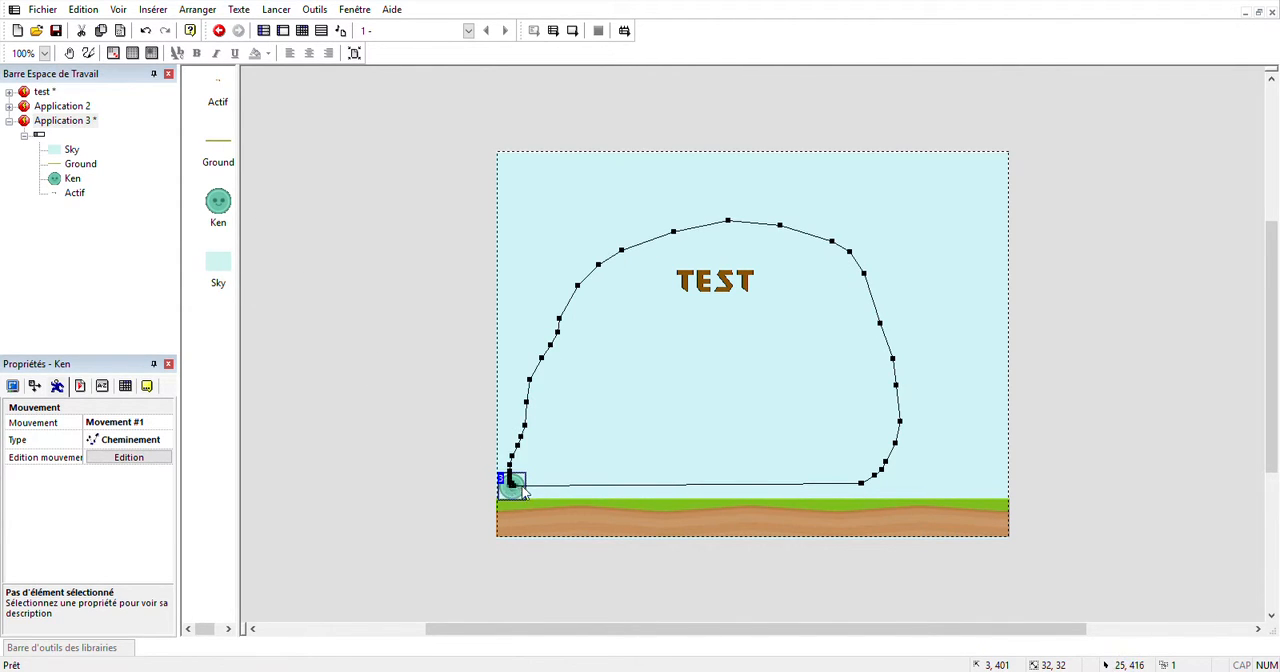
{"action": "mouse_move", "coordinate": [524, 492]}
{"action": "left_mouse_down"}
{"action": "mouse_move", "coordinate": [694, 504]}
{"action": "mouse_move", "coordinate": [832, 478]}
{"action": "mouse_move", "coordinate": [974, 492]}
{"action": "mouse_move", "coordinate": [945, 305]}
{"action": "mouse_move", "coordinate": [697, 217]}
{"action": "mouse_move", "coordinate": [552, 338]}
{"action": "mouse_move", "coordinate": [514, 492]}
{"action": "left_mouse_up"}
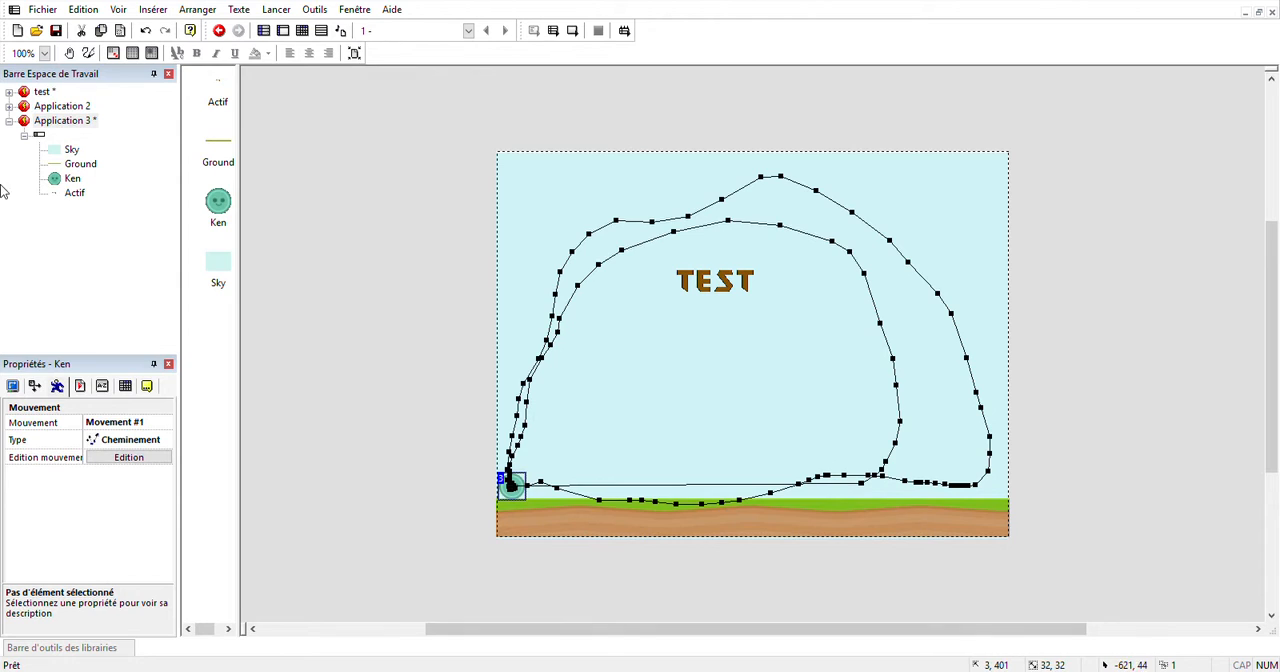
{"action": "left_click", "coordinate": [295, 215]}
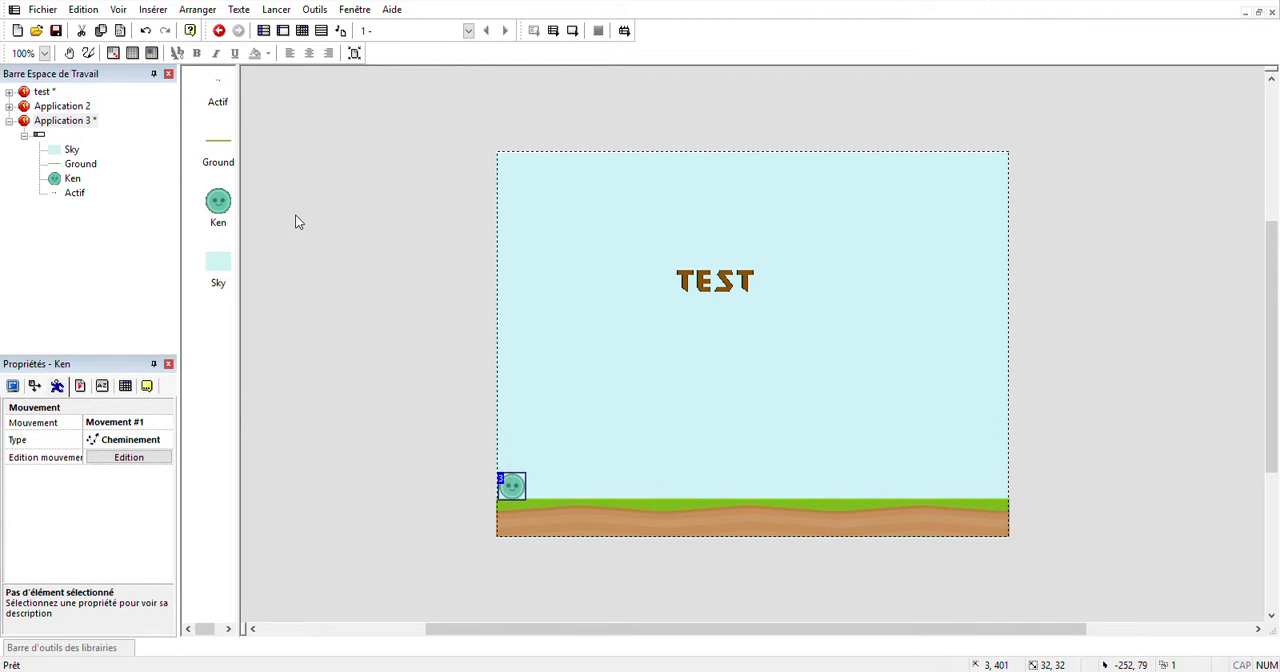
{"action": "left_click", "coordinate": [575, 37]}
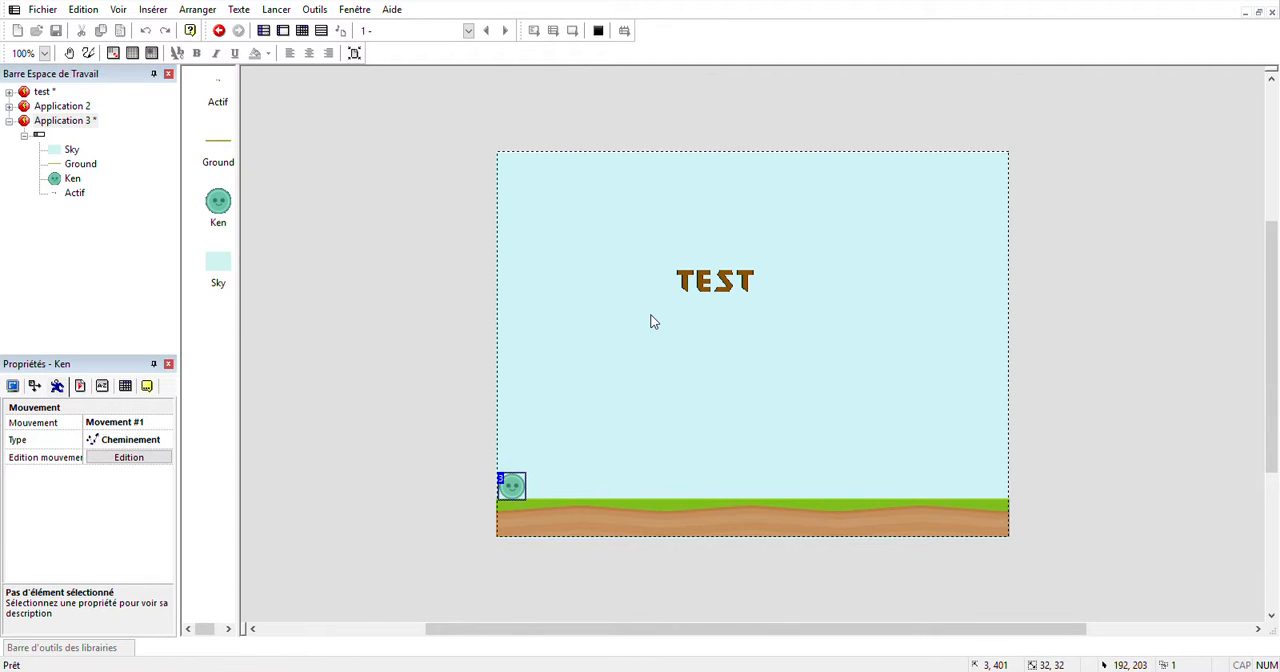
{"action": "left_click", "coordinate": [888, 146]}
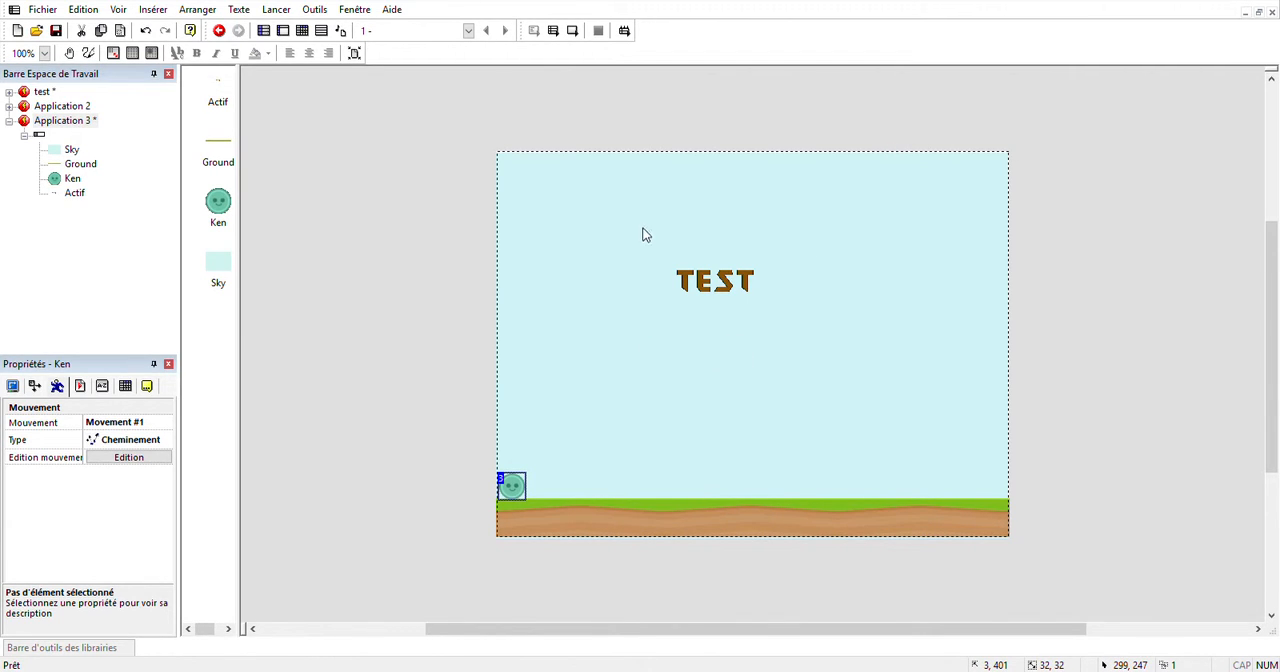
Insert a second active object below the TEST lettering and replace its image with a black arrow on a brown circle.
{"action": "left_click", "coordinate": [724, 378]}
{"action": "left_click", "coordinate": [724, 378]}
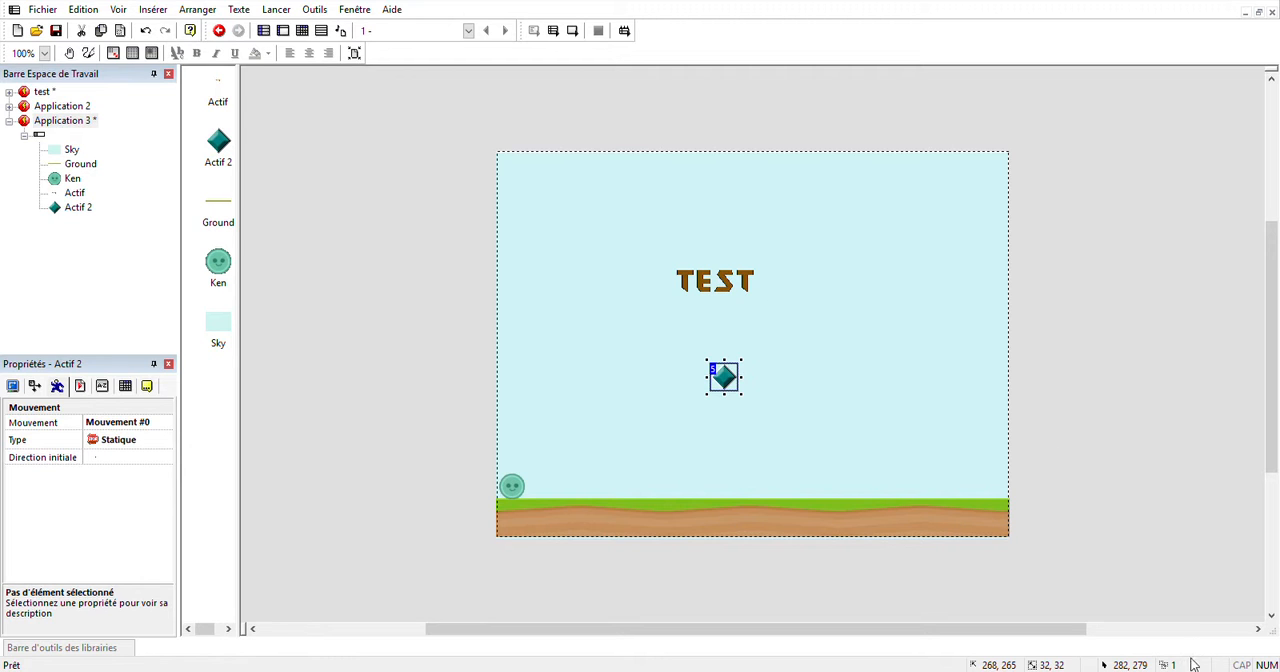
{"action": "left_click", "coordinate": [1226, 634]}
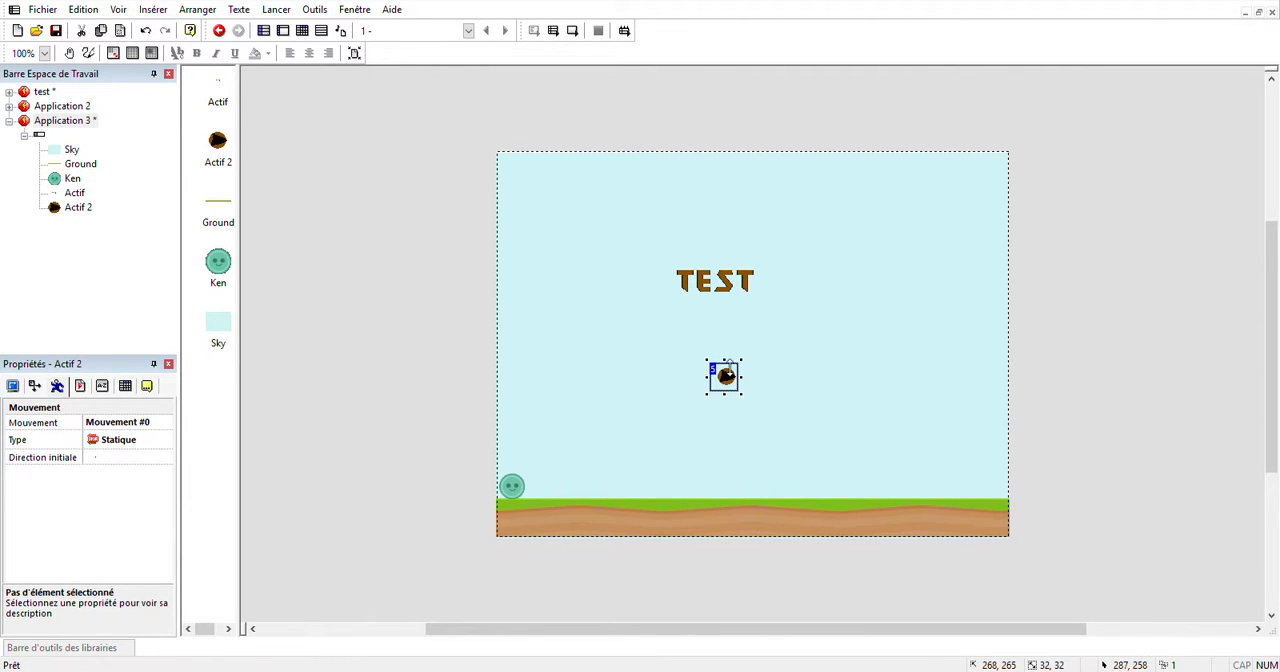
Enlarge the arrow object to about 112 by 112 pixels and move it beneath the TEST lettering, at about 211, 219.
{"action": "left_click_drag", "start_coordinate": [741, 371], "coordinate": [809, 423]}
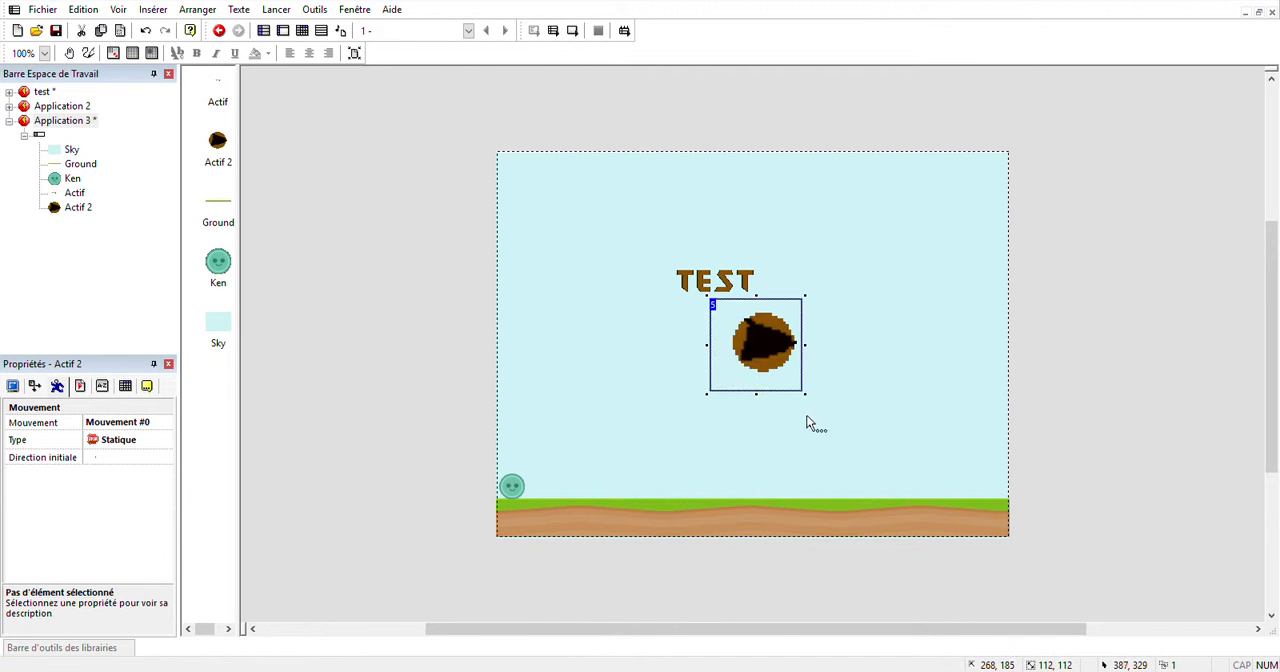
{"action": "left_click_drag", "start_coordinate": [768, 345], "coordinate": [722, 367]}
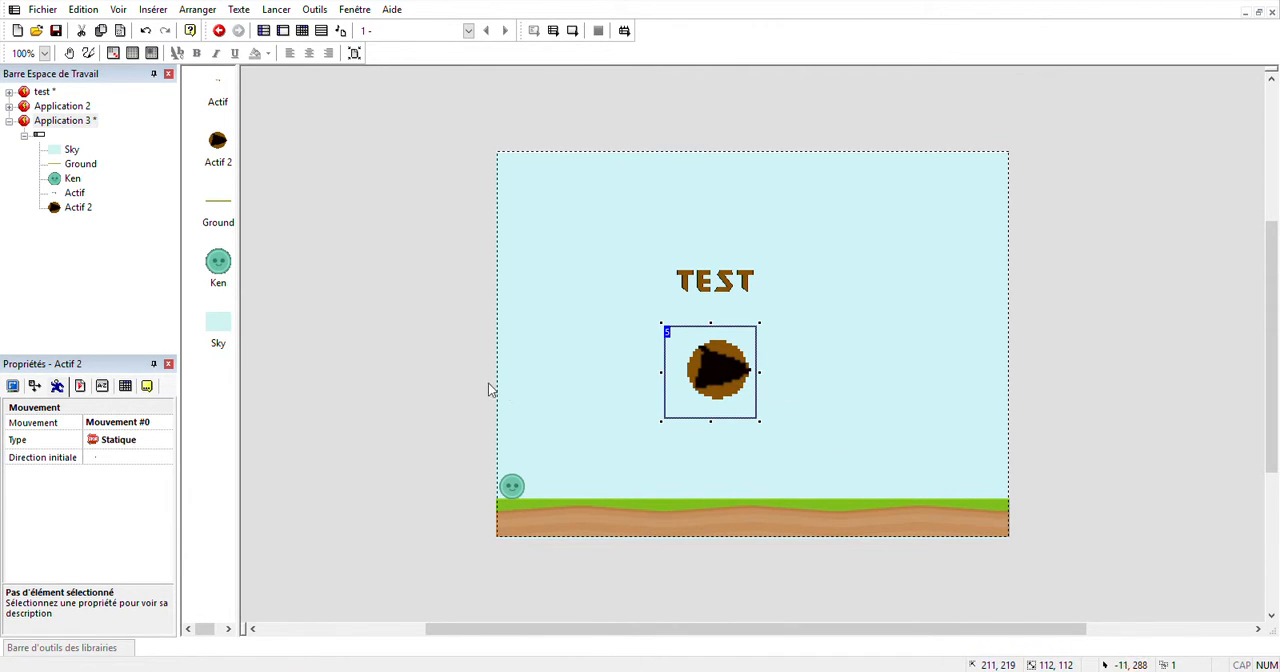
{"action": "left_click", "coordinate": [420, 377]}
Create an event for a left click on the arrow object that triggers a storyboard control action, and test it in the running scene.
{"action": "left_click", "coordinate": [302, 30]}
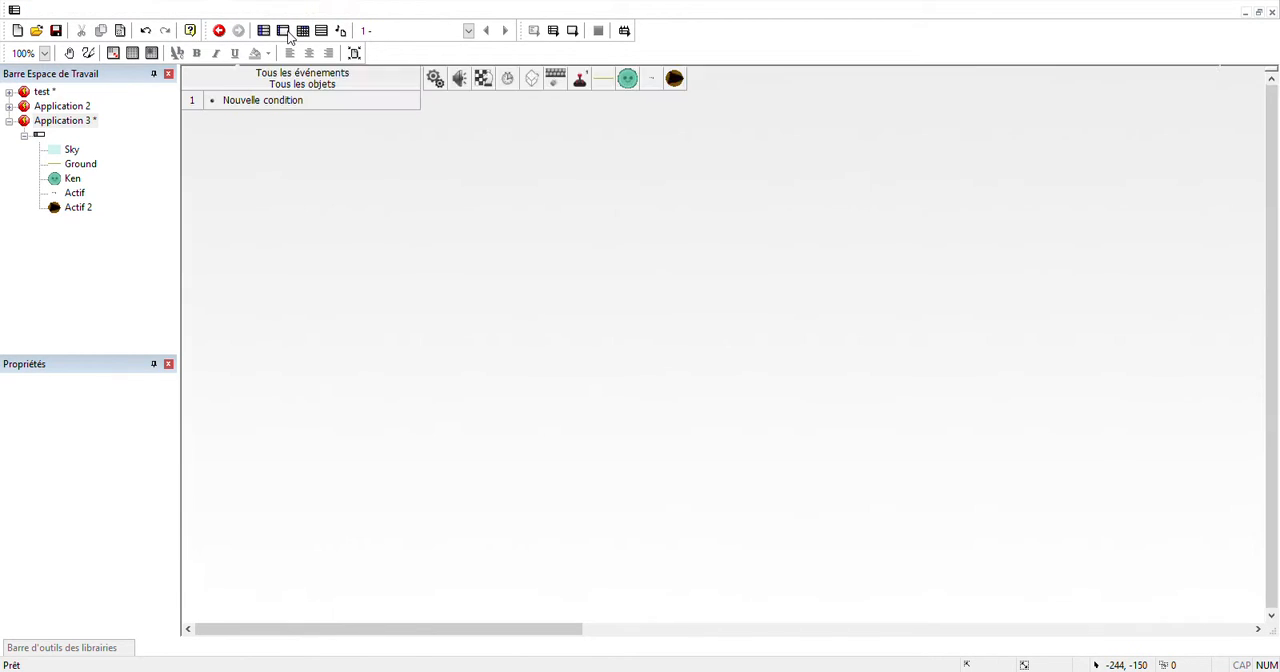
{"action": "left_click", "coordinate": [257, 104]}
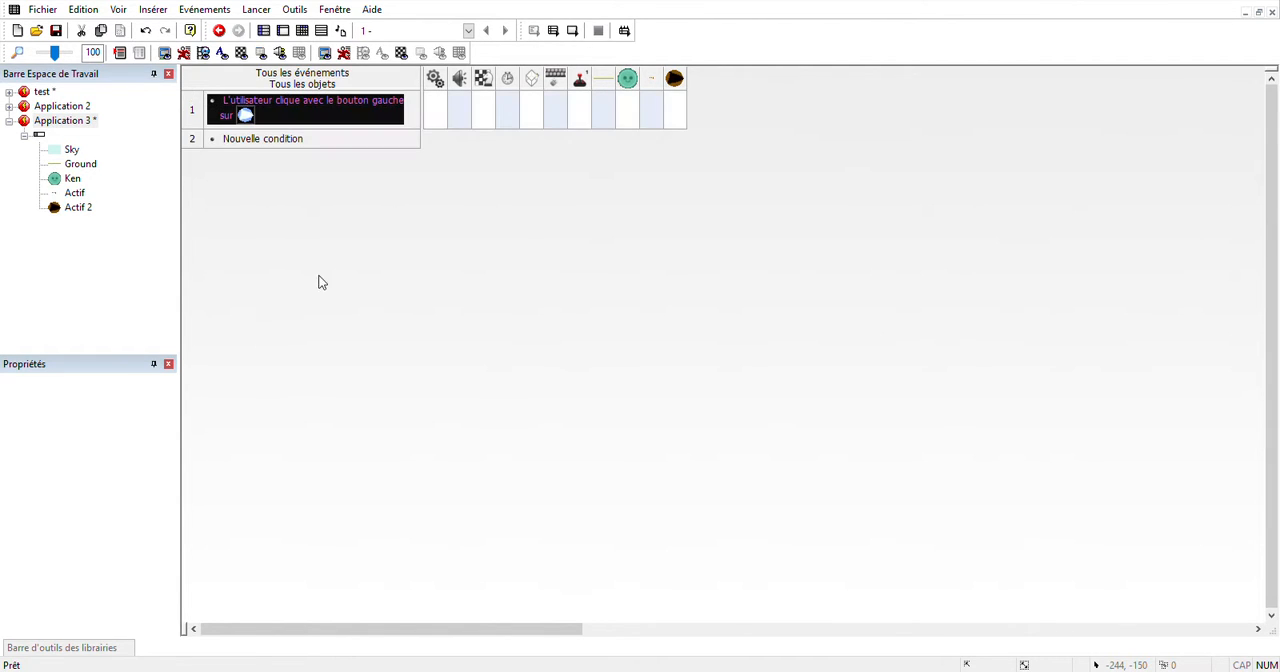
{"action": "right_click", "coordinate": [485, 109]}
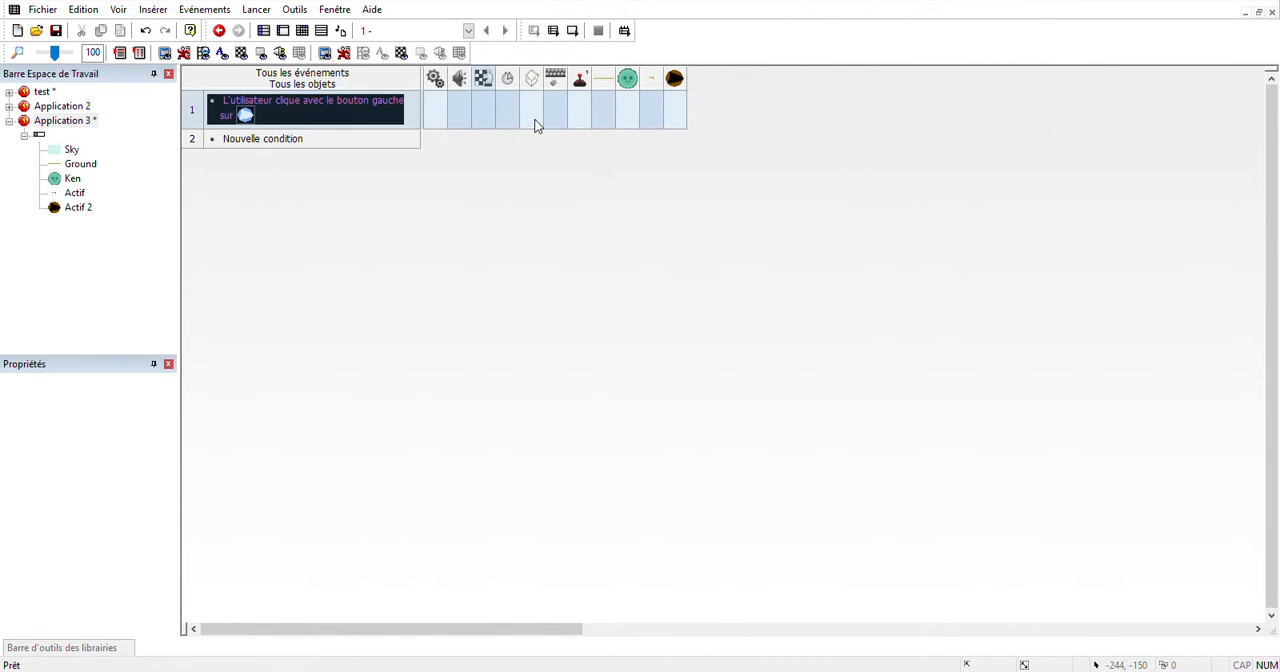
{"action": "left_click", "coordinate": [532, 121]}
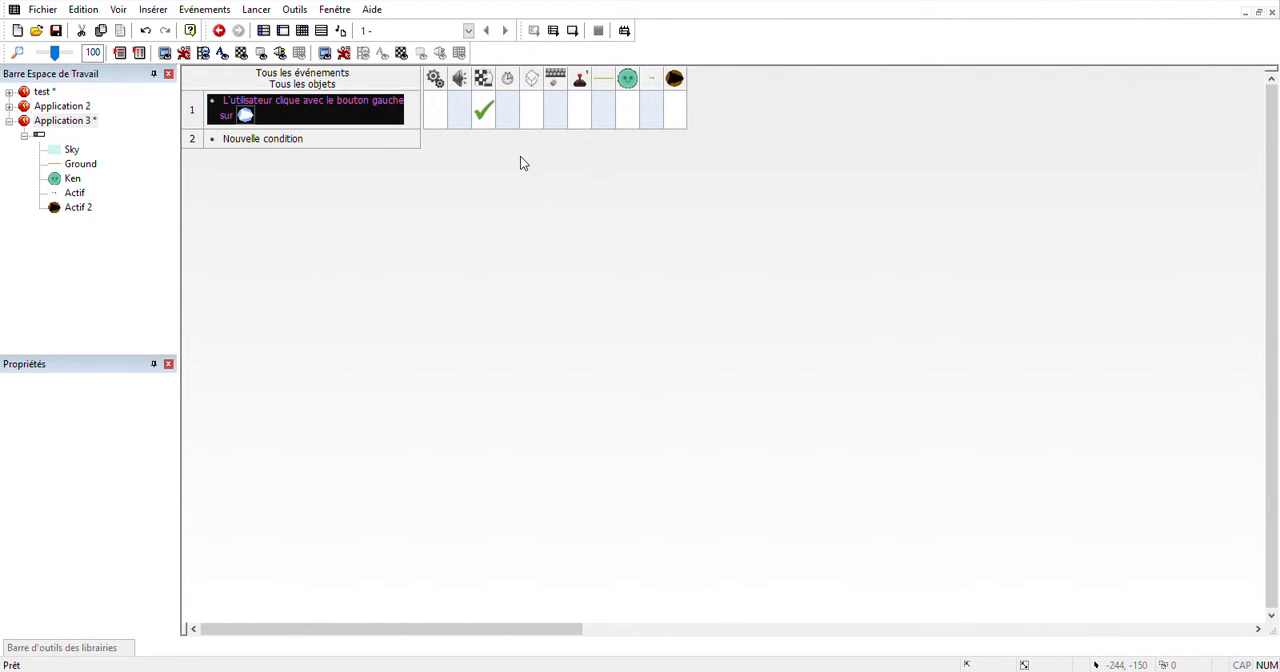
{"action": "left_click", "coordinate": [578, 33]}
{"action": "left_click", "coordinate": [617, 373]}
Add a second scene named game to Application 3.
{"action": "left_click", "coordinate": [62, 123]}
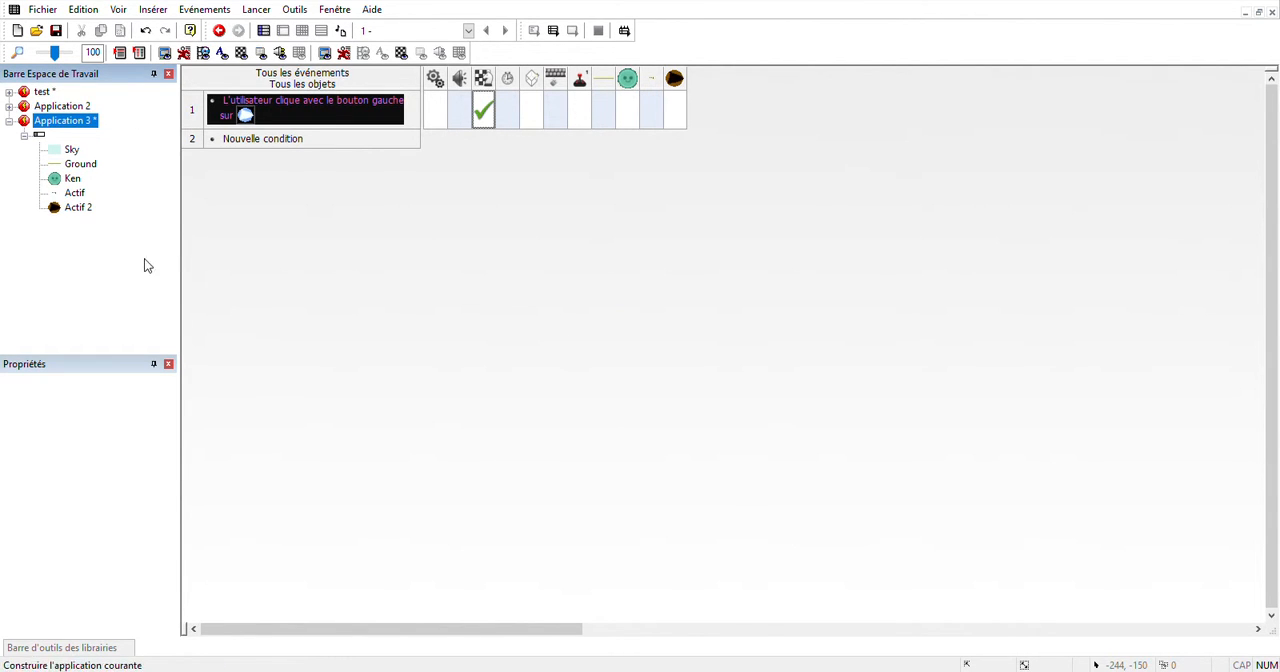
{"action": "key", "text": "Insert"}
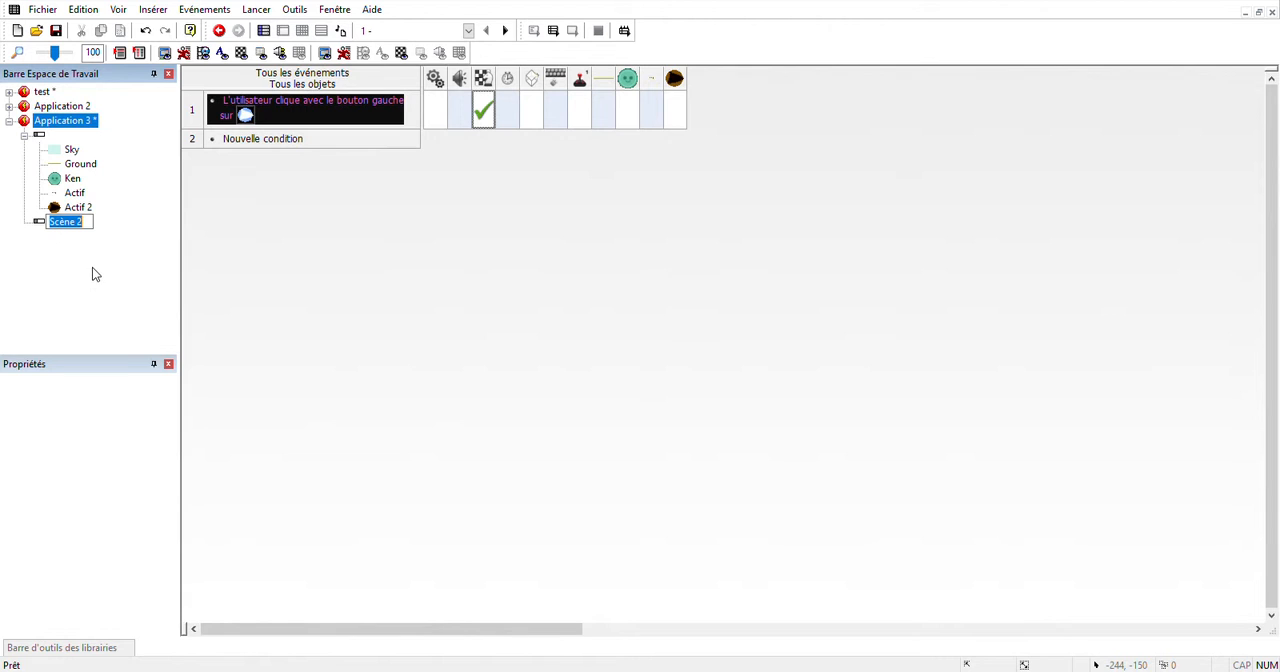
{"action": "type", "text": "game"}
{"action": "key", "text": "Return"}
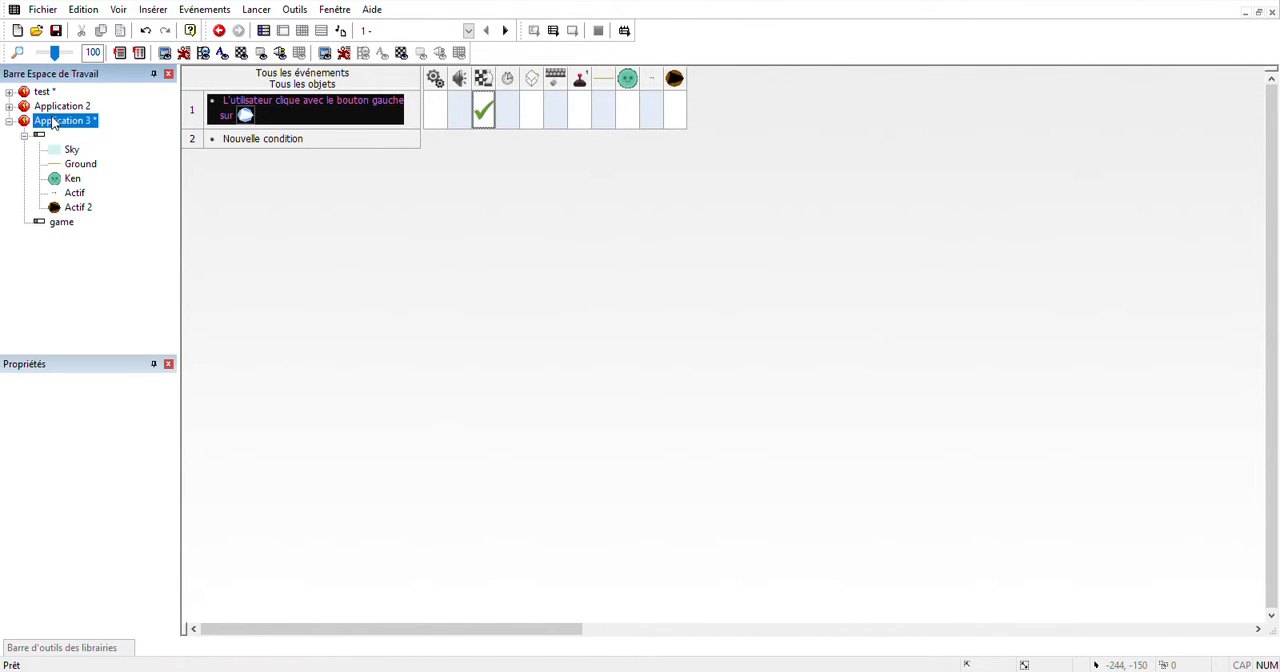
Set the width of the game scene to 2000 in the storyboard.
{"action": "left_click", "coordinate": [55, 122]}
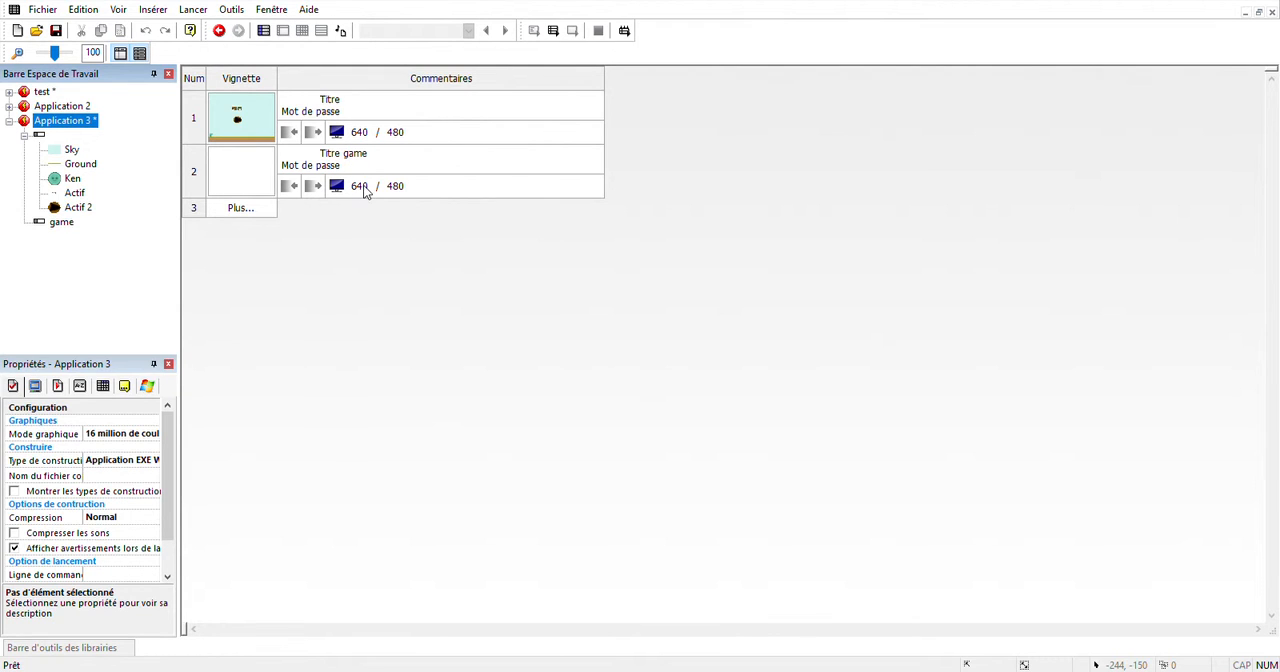
{"action": "left_click", "coordinate": [364, 190]}
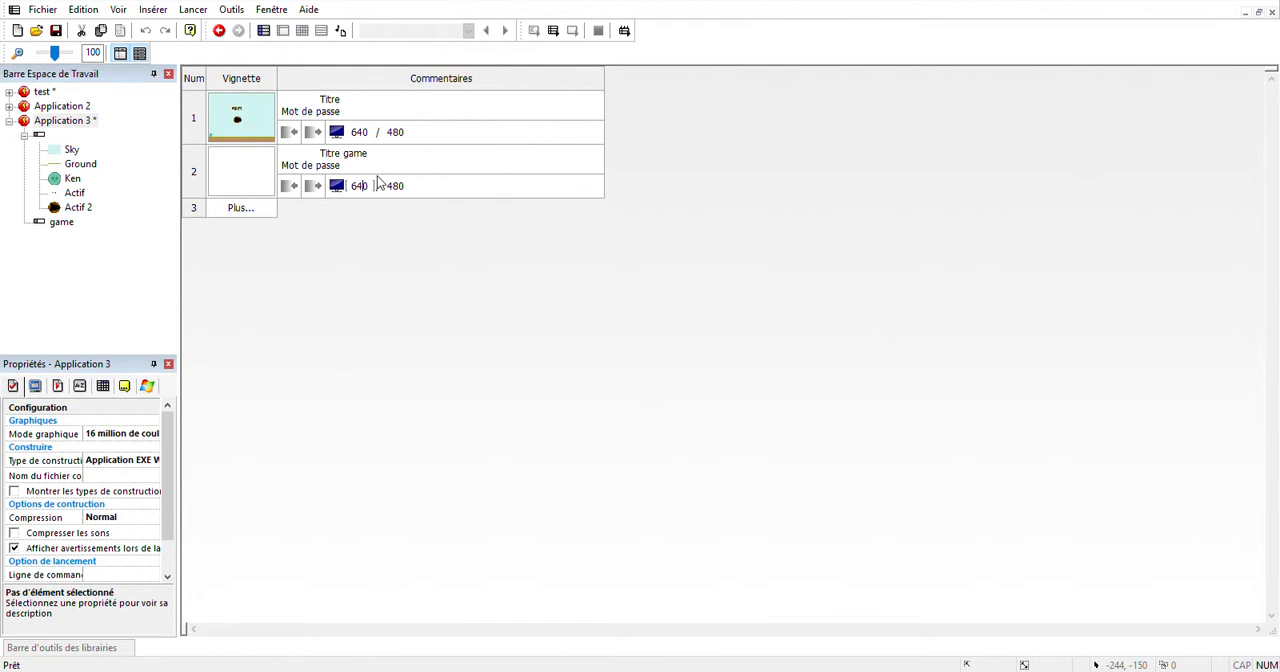
{"action": "left_click_drag", "start_coordinate": [377, 190], "coordinate": [342, 195]}
{"action": "type", "text": "2000"}
{"action": "key", "text": "Return"}
Open the game scene in the scene editor and test-run it.
{"action": "double_click", "coordinate": [265, 186]}
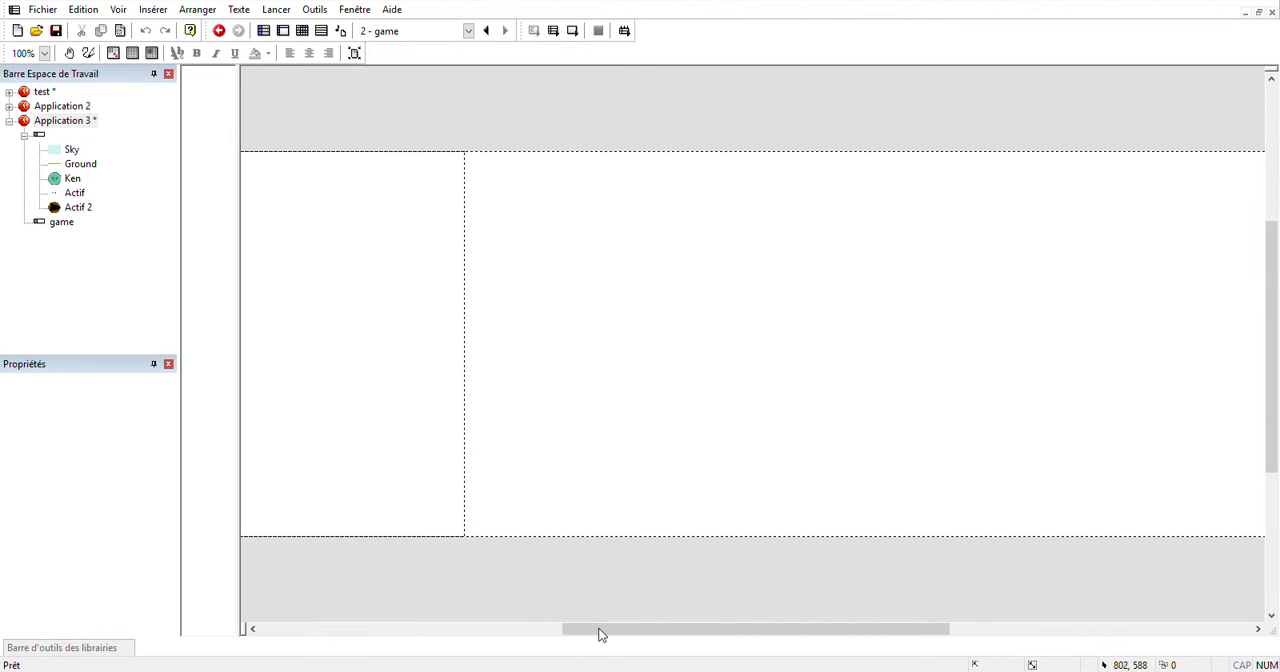
{"action": "left_click_drag", "start_coordinate": [681, 635], "coordinate": [510, 598]}
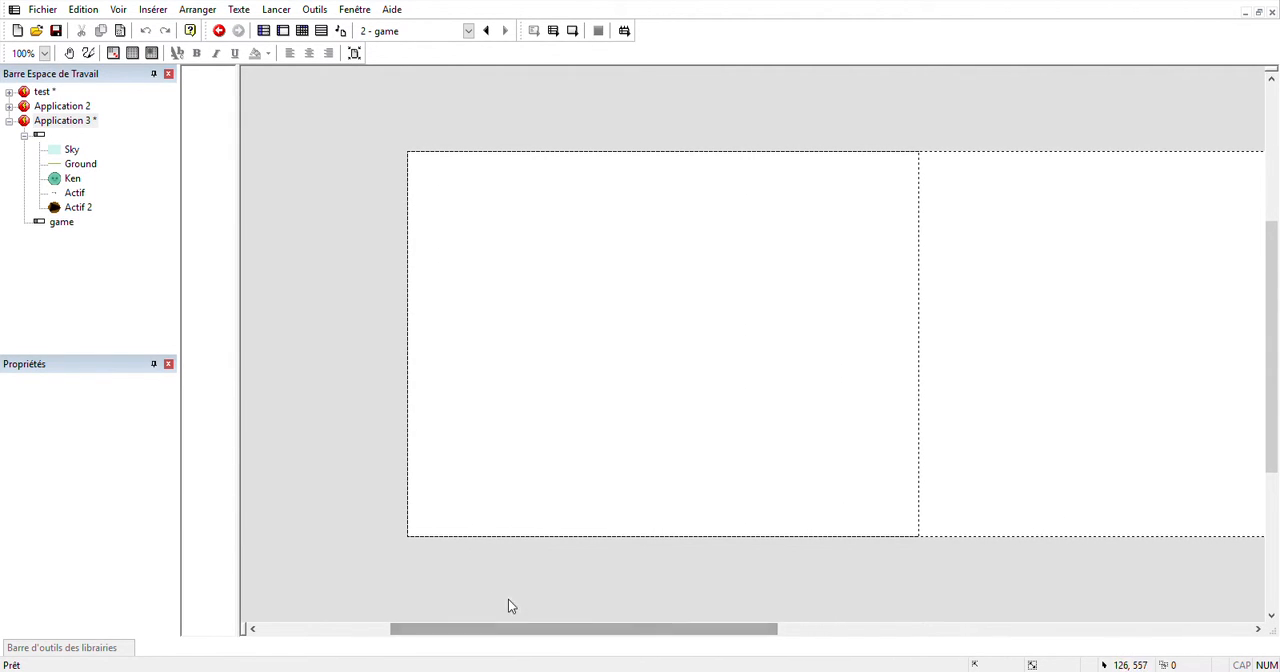
{"action": "left_click", "coordinate": [575, 40]}
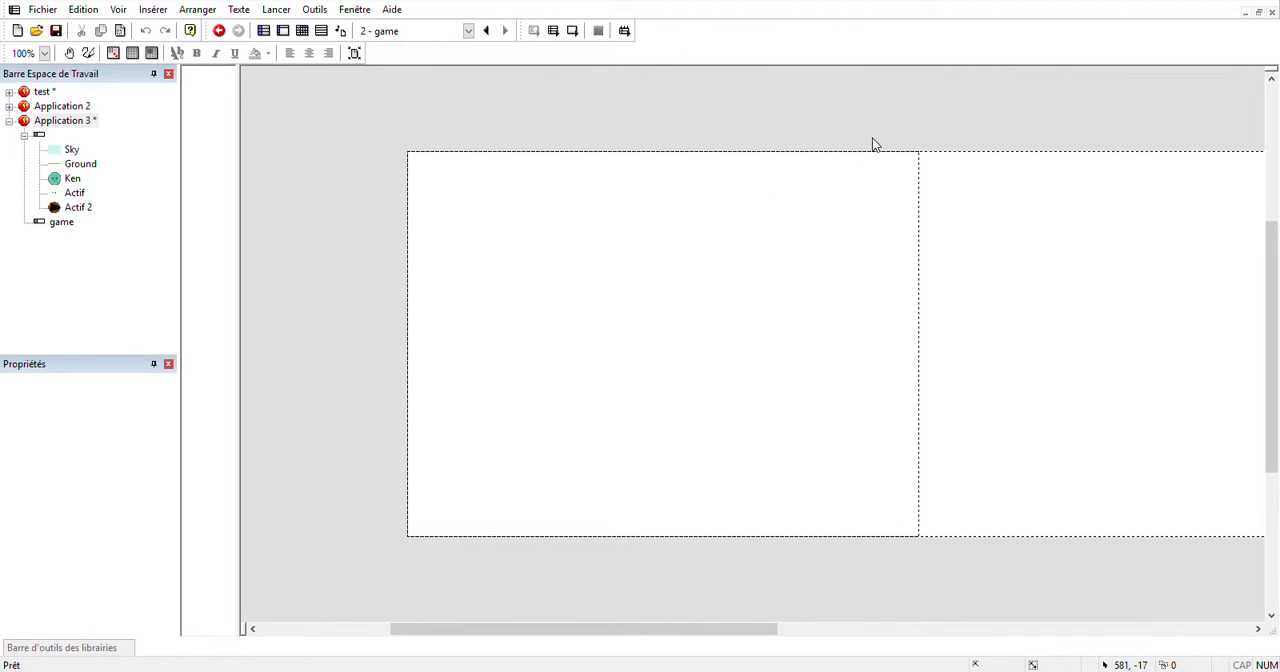
Place the library's Sky object at 1, 0 in the game scene and repeat it sideways to cover the scene's full width.
{"action": "left_click", "coordinate": [113, 650]}
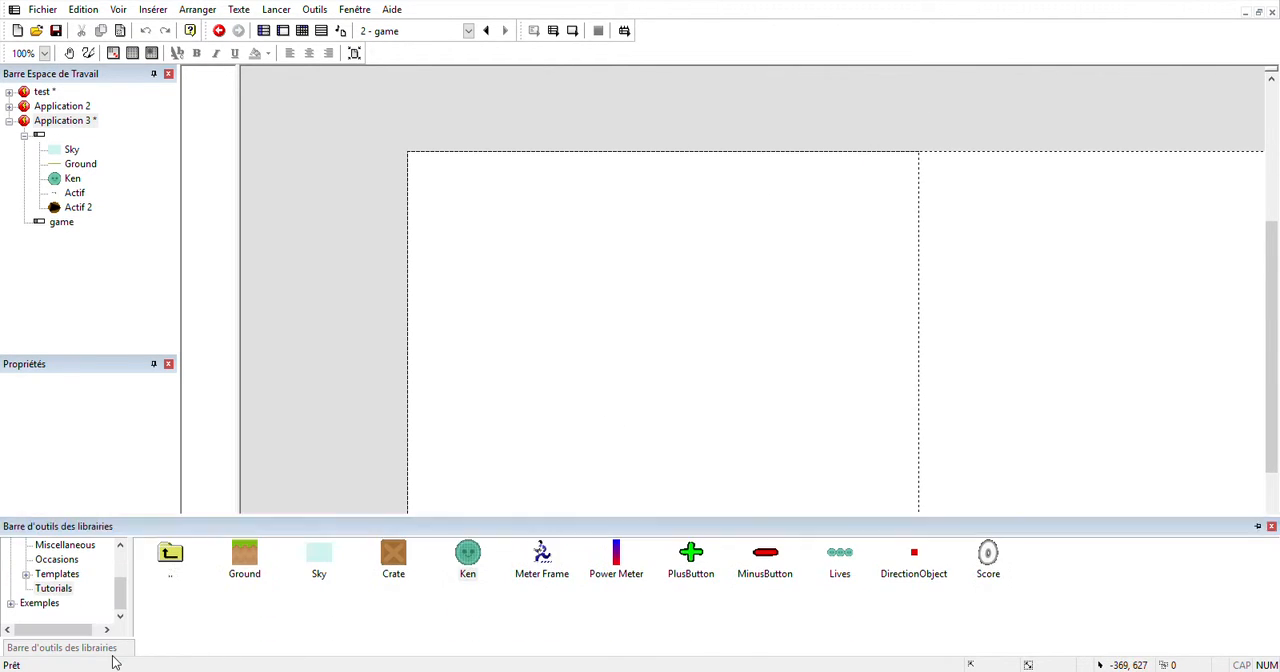
{"action": "left_click_drag", "start_coordinate": [314, 567], "coordinate": [420, 172]}
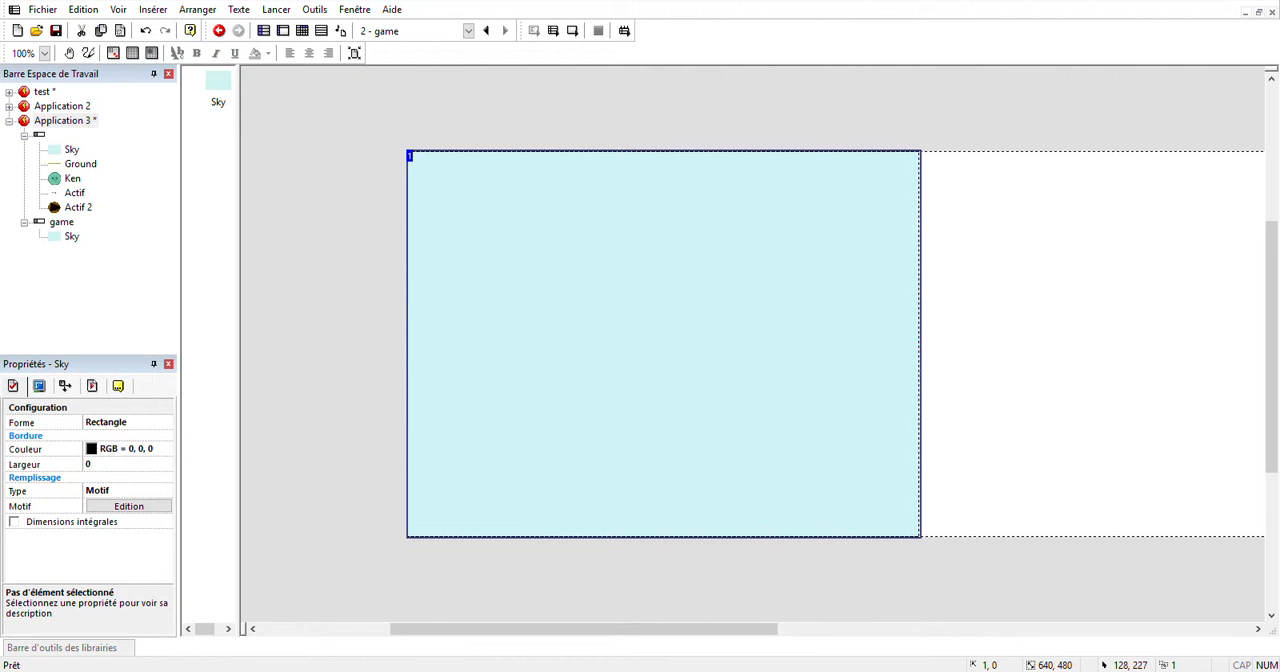
{"action": "mouse_move", "coordinate": [609, 634]}
{"action": "left_mouse_down"}
{"action": "mouse_move", "coordinate": [957, 636]}
{"action": "mouse_move", "coordinate": [1203, 583]}
{"action": "mouse_move", "coordinate": [1180, 560]}
{"action": "left_mouse_up"}
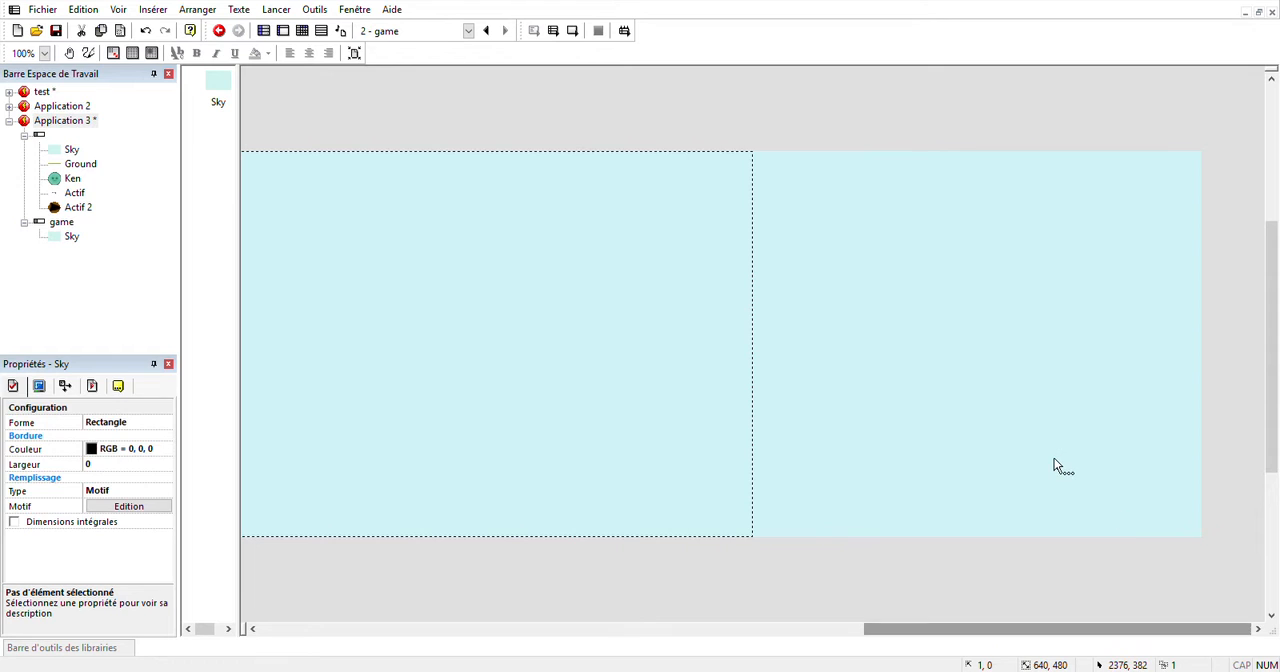
{"action": "left_click", "coordinate": [1054, 466]}
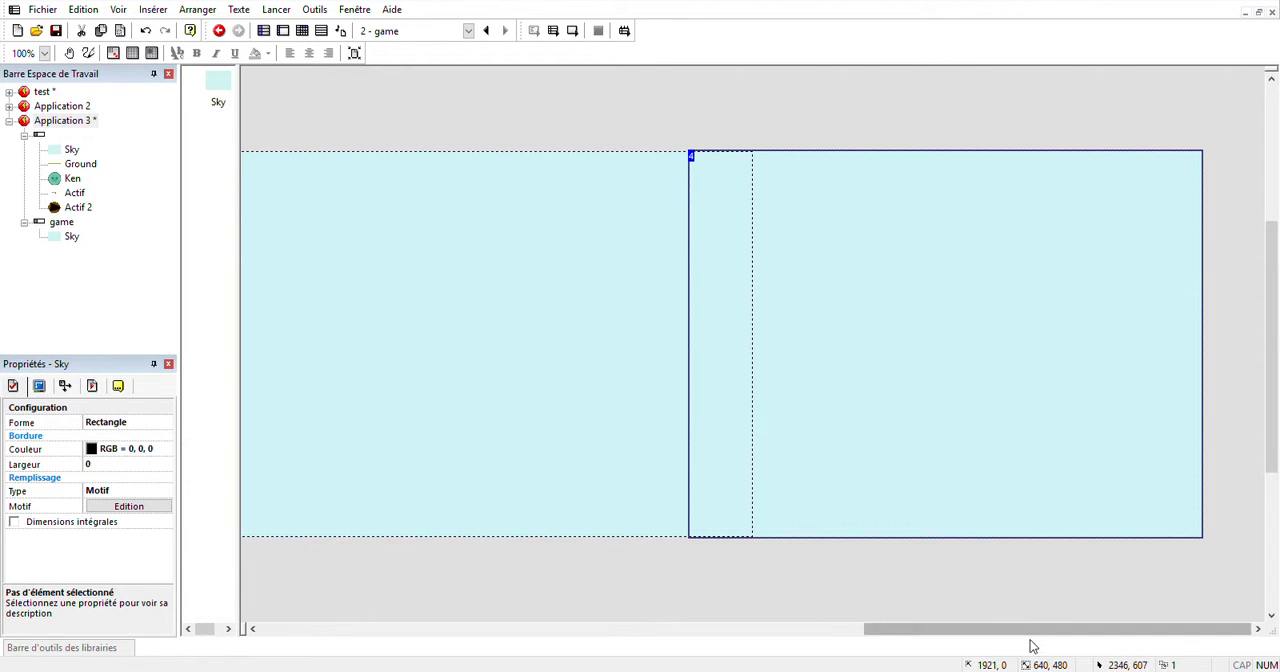
{"action": "left_click_drag", "start_coordinate": [1030, 641], "coordinate": [506, 640]}
{"action": "left_click", "coordinate": [965, 602]}
Add the library's Ground tile at 1, 433 in the scene's lower starting corner and repeat it in one row across the scene's width.
{"action": "mouse_move", "coordinate": [128, 652]}
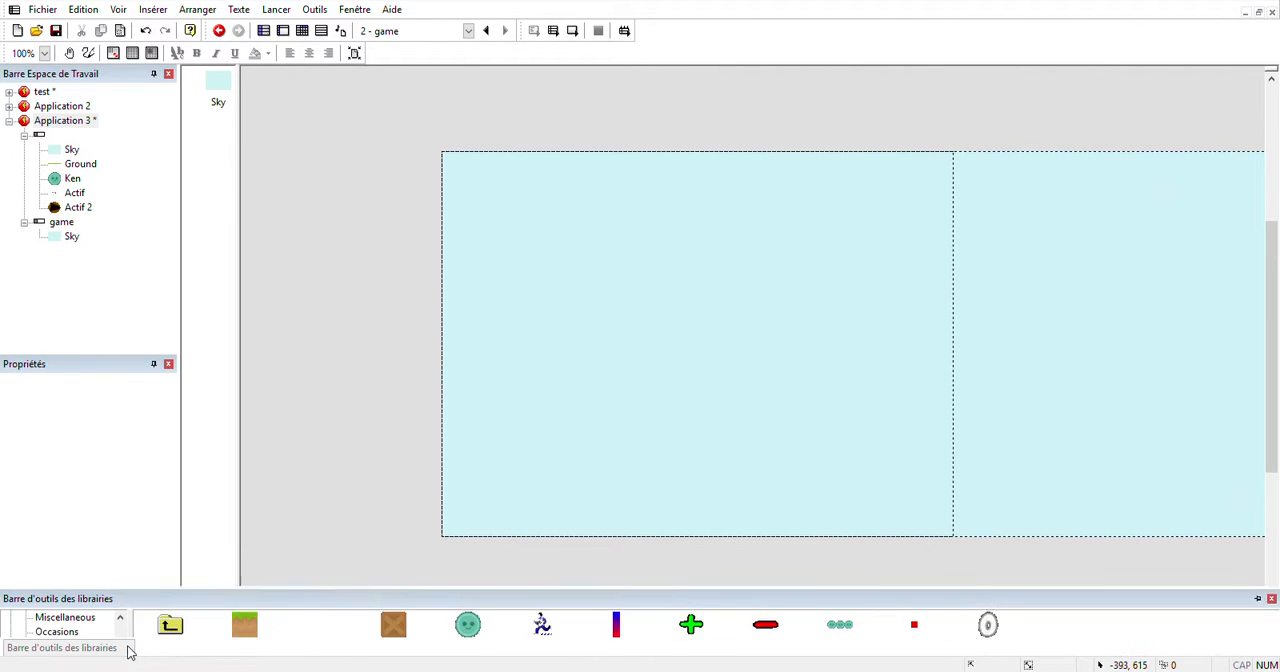
{"action": "left_click_drag", "start_coordinate": [250, 565], "coordinate": [375, 384]}
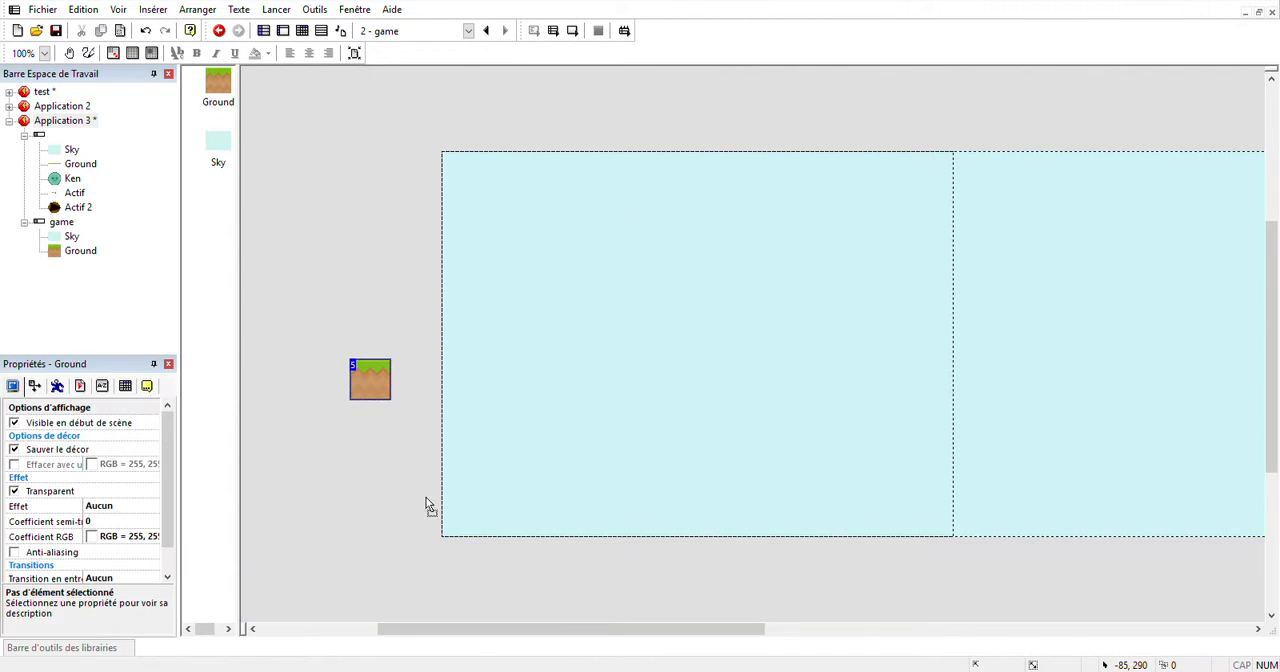
{"action": "left_click_drag", "start_coordinate": [427, 505], "coordinate": [464, 528]}
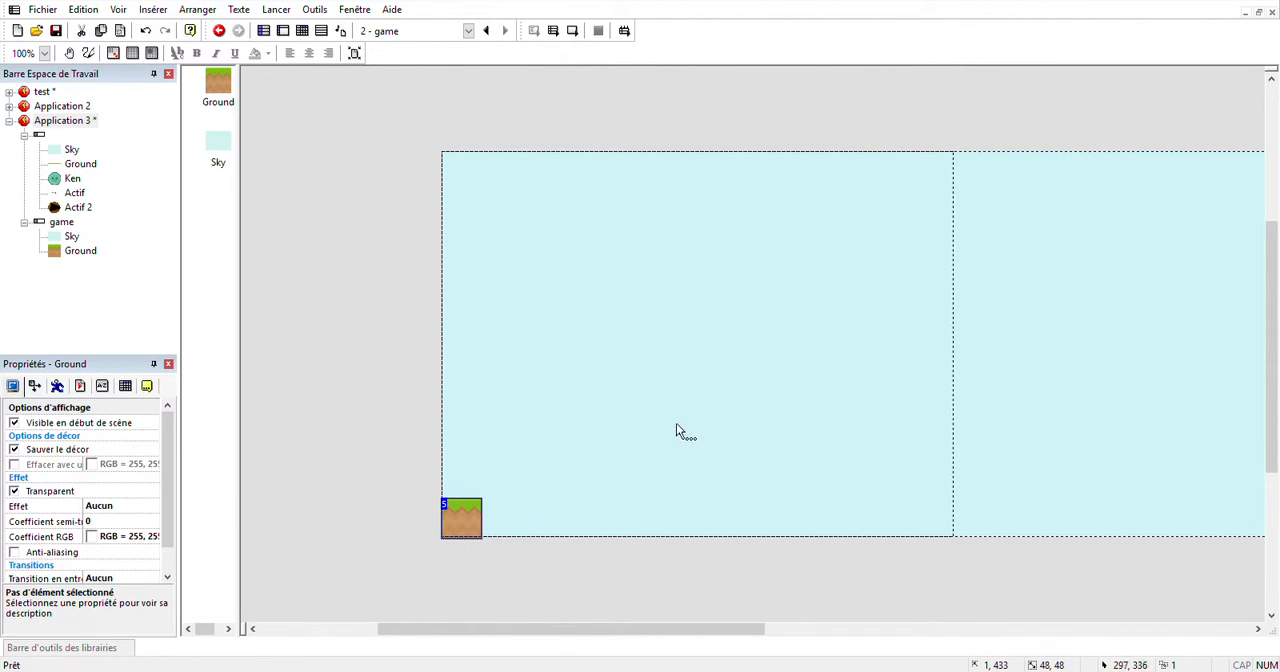
{"action": "left_click", "coordinate": [460, 566]}
{"action": "left_click", "coordinate": [466, 514]}
{"action": "left_click", "coordinate": [697, 273]}
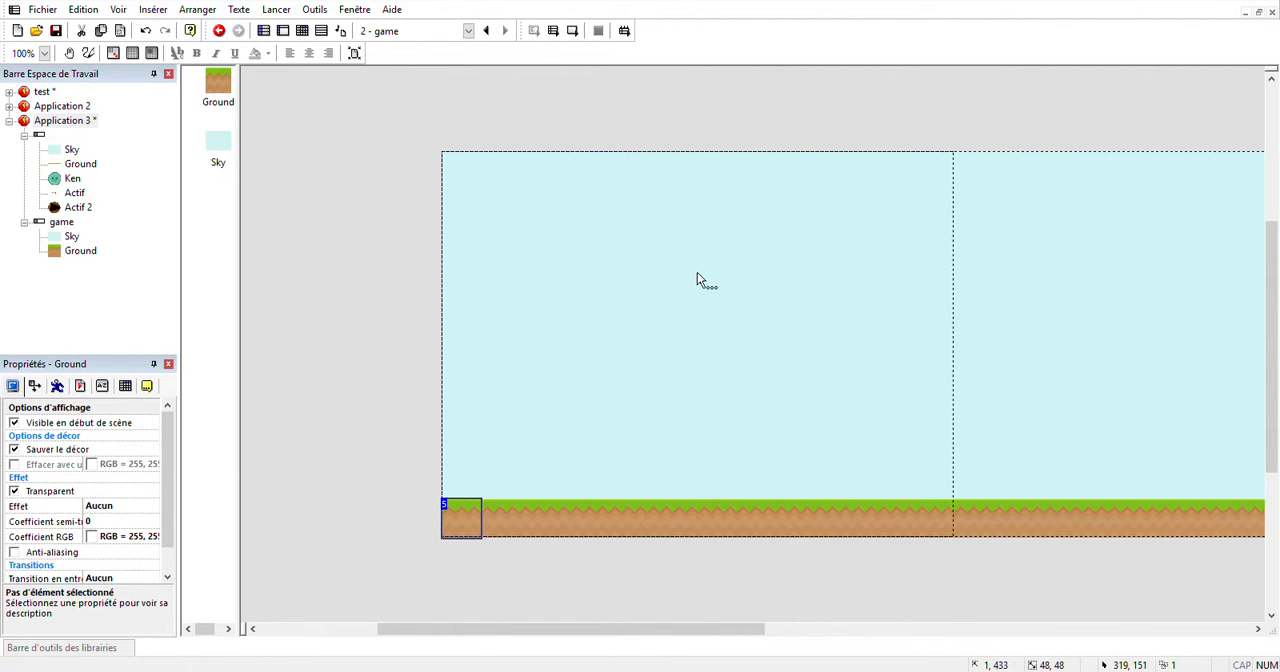
Inspect the far end of the ground row and test-run the game scene.
{"action": "left_click_drag", "start_coordinate": [626, 629], "coordinate": [1085, 615]}
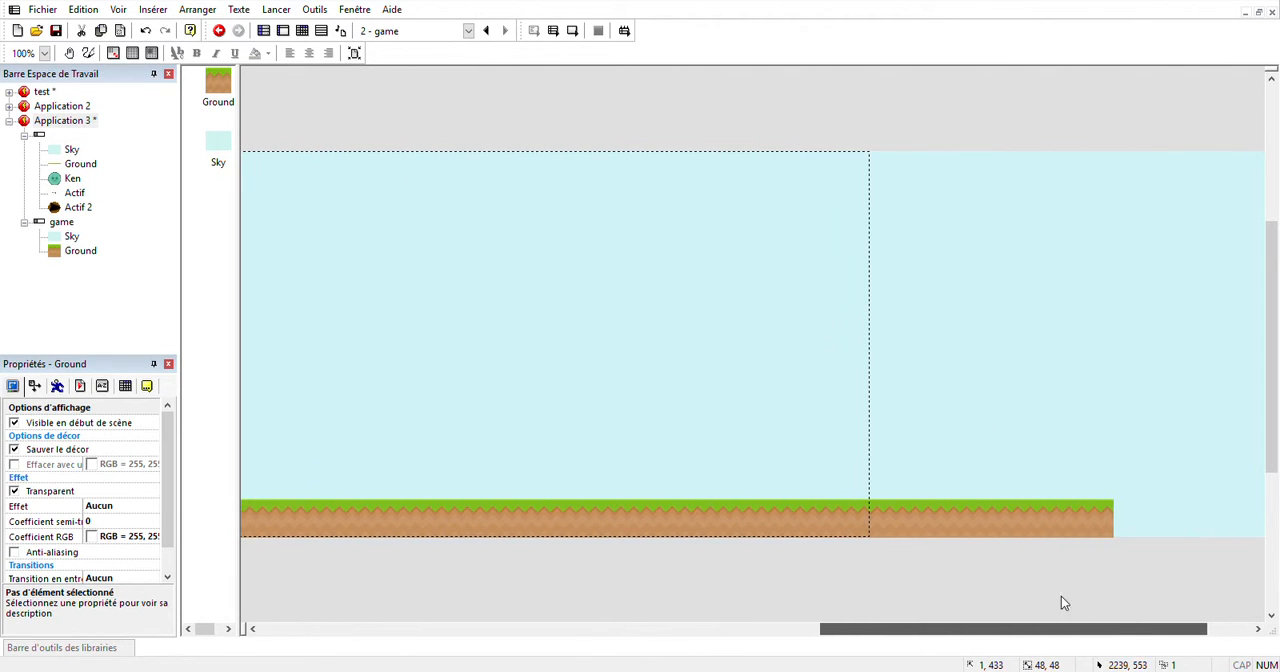
{"action": "left_click", "coordinate": [573, 32]}
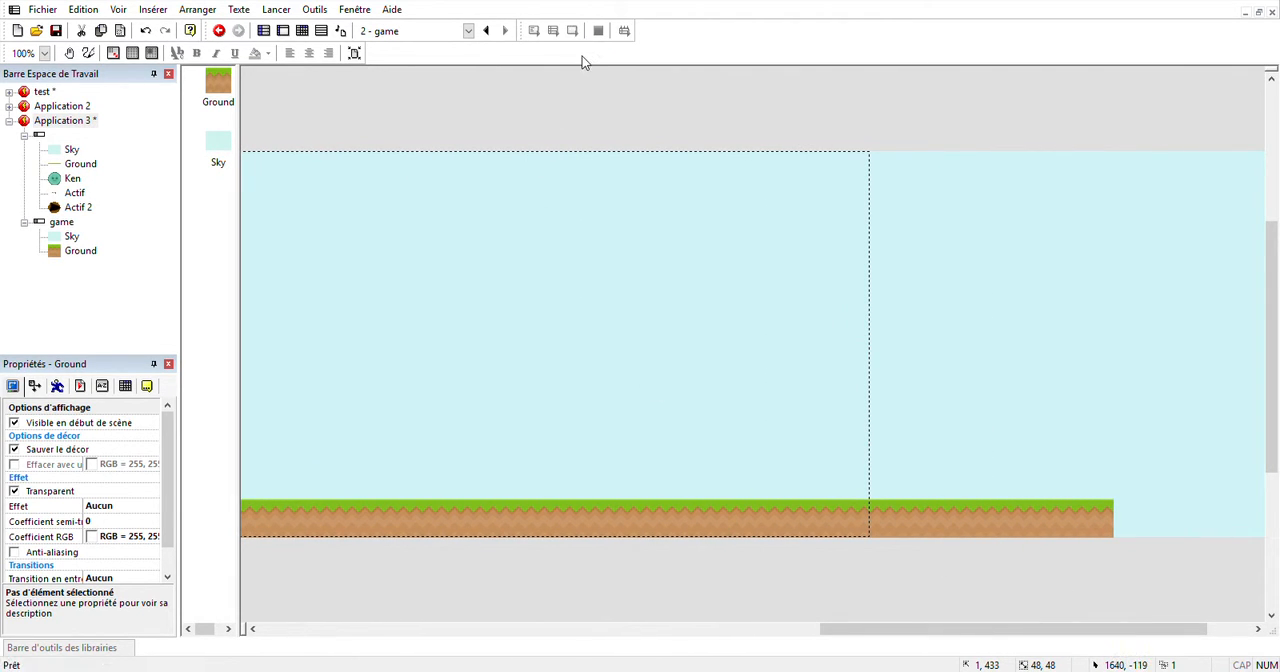
{"action": "left_click", "coordinate": [852, 143]}
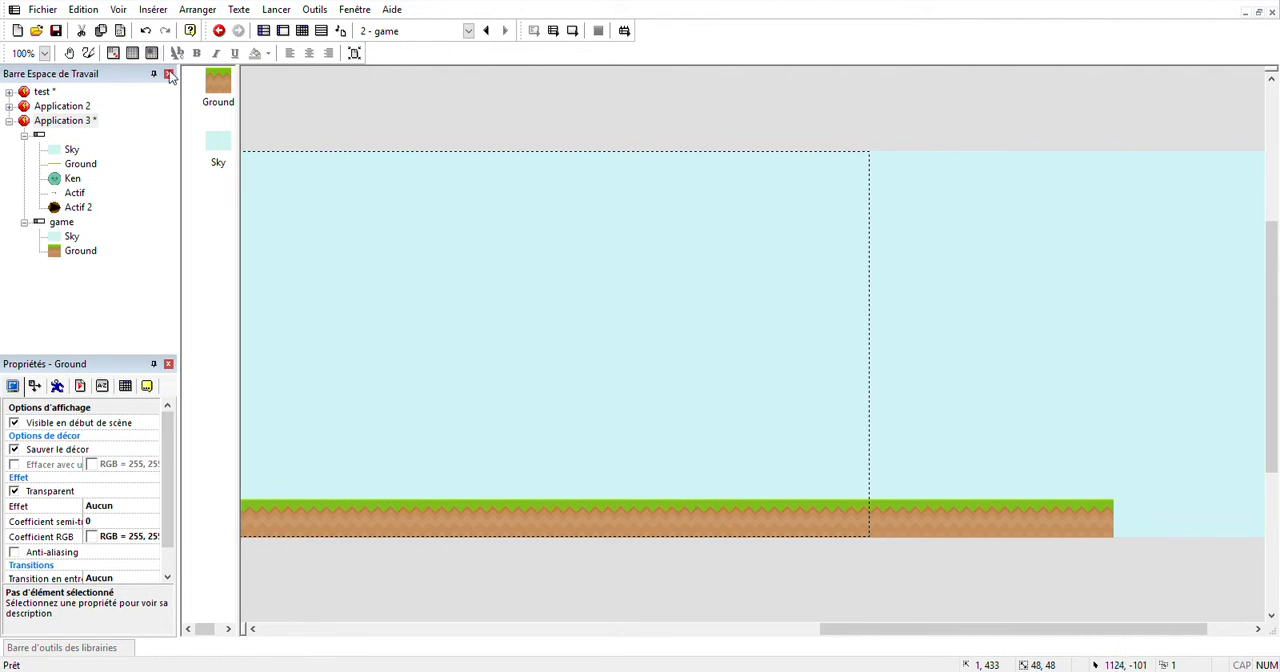
Add the library's Ken object to the game scene at about 4, 395, just above the first ground tile.
{"action": "left_click", "coordinate": [300, 34]}
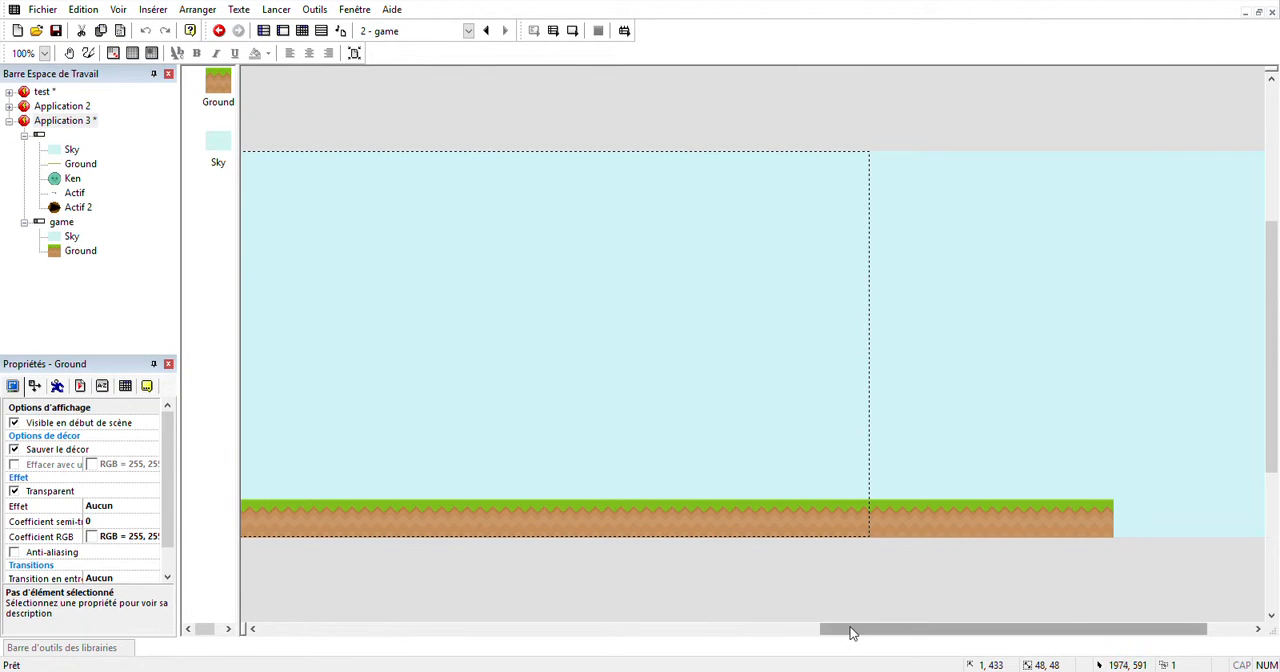
{"action": "mouse_move", "coordinate": [851, 631]}
{"action": "left_mouse_down"}
{"action": "mouse_move", "coordinate": [560, 605]}
{"action": "mouse_move", "coordinate": [432, 631]}
{"action": "left_mouse_up"}
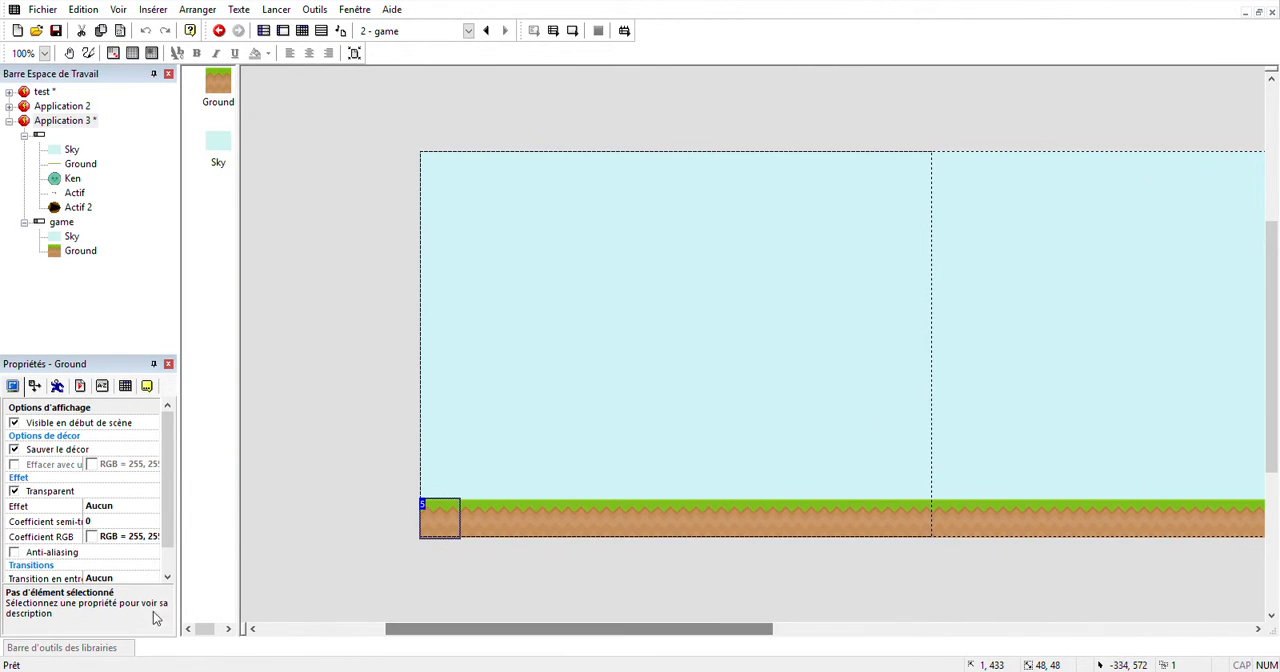
{"action": "left_click", "coordinate": [70, 647]}
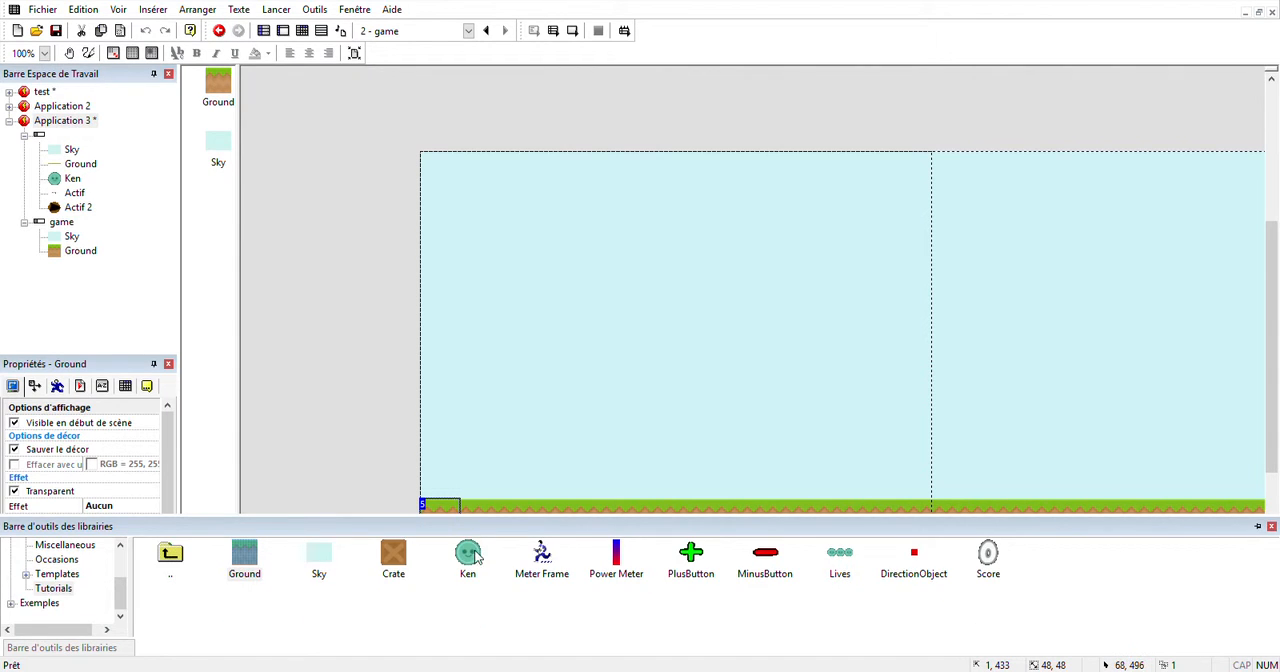
{"action": "left_click_drag", "start_coordinate": [467, 556], "coordinate": [438, 481]}
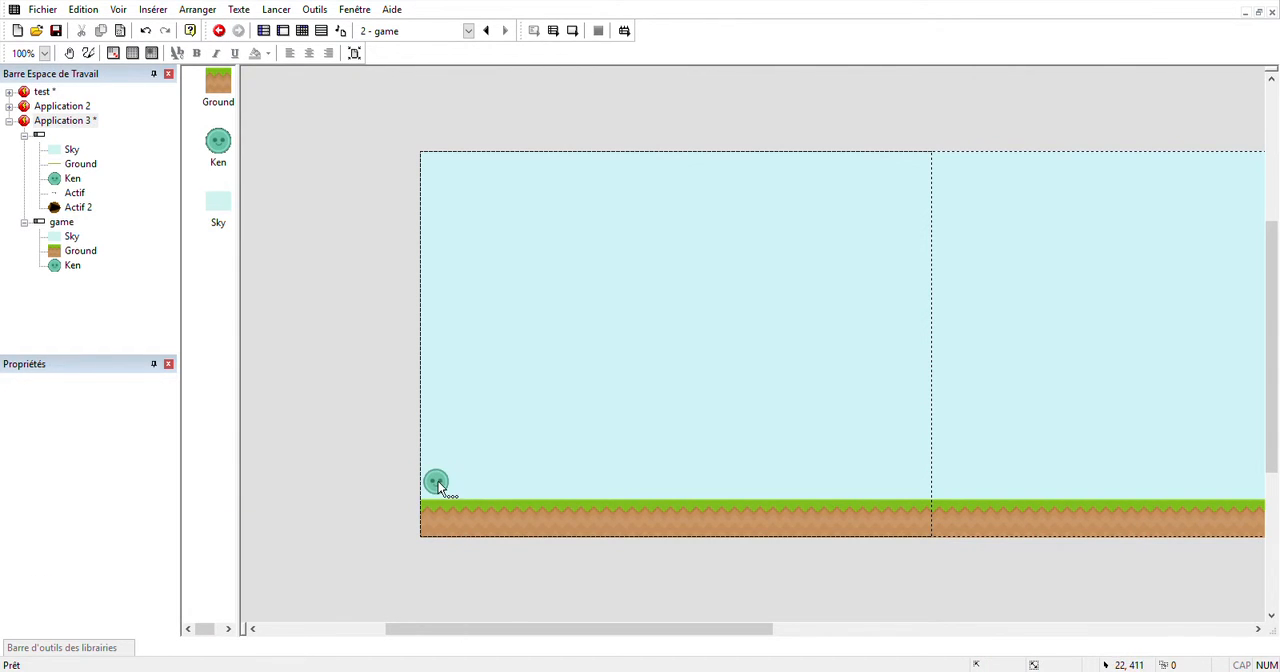
Set the movement type of the game scene's Ken to Plateforme.
{"action": "left_click", "coordinate": [436, 481]}
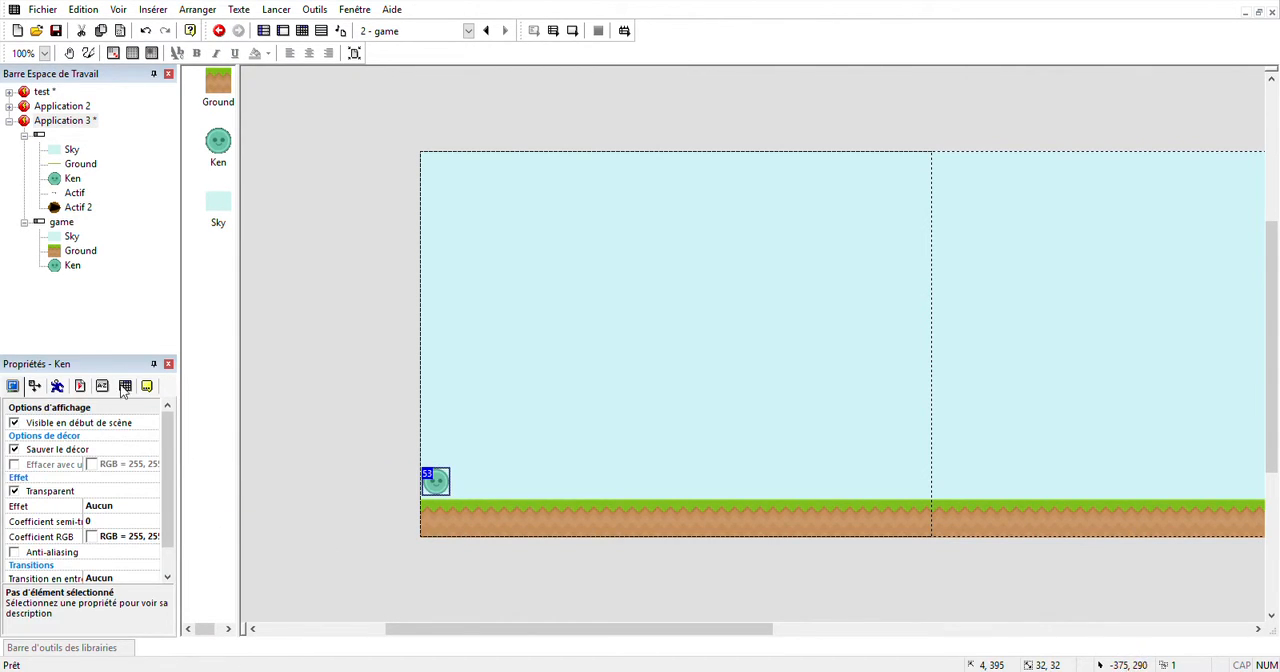
{"action": "left_click", "coordinate": [57, 386]}
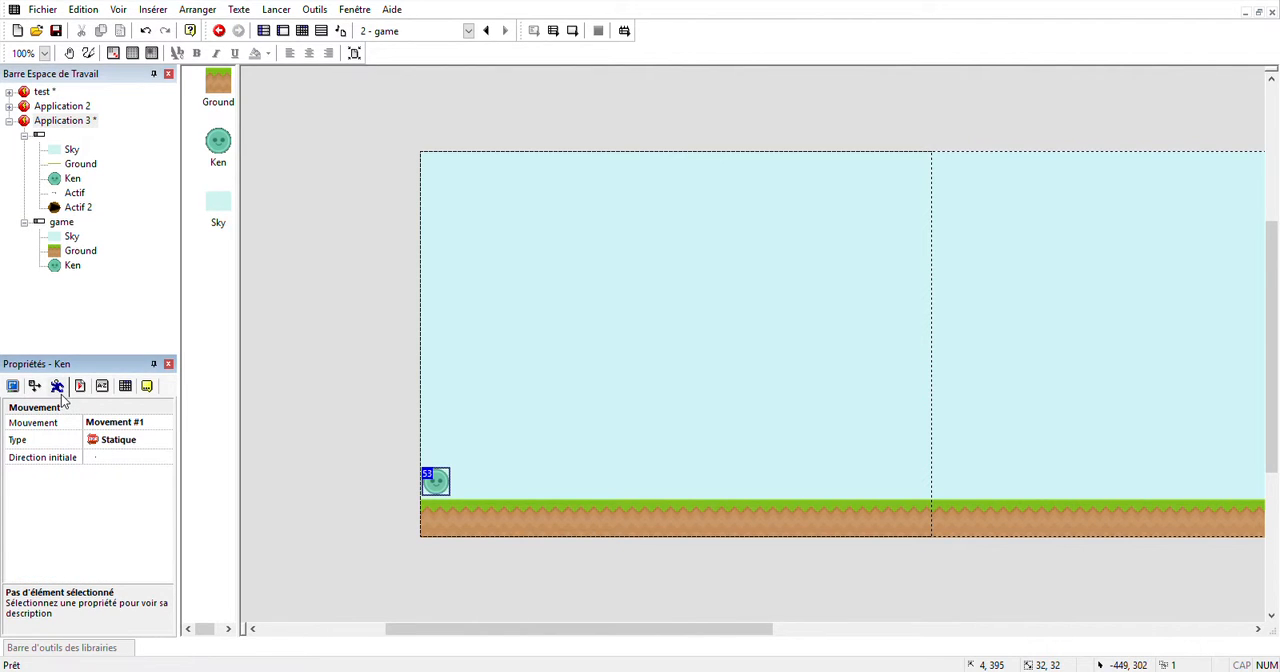
{"action": "left_click", "coordinate": [106, 441]}
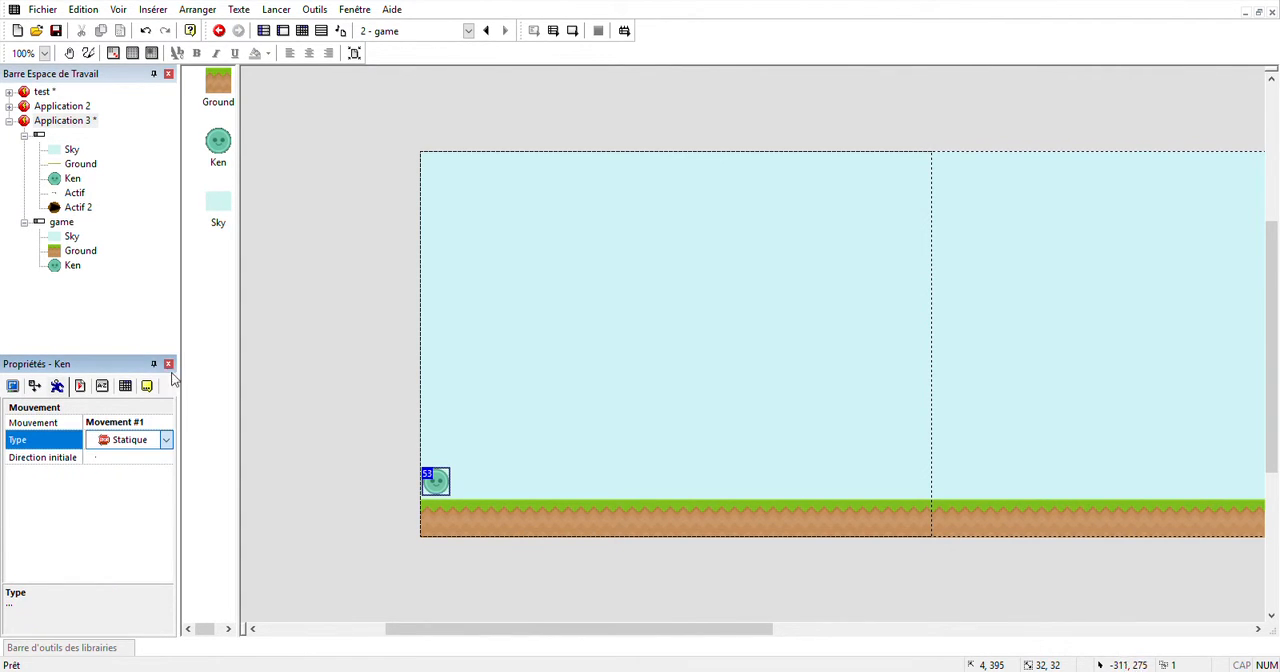
{"action": "left_click", "coordinate": [177, 106]}
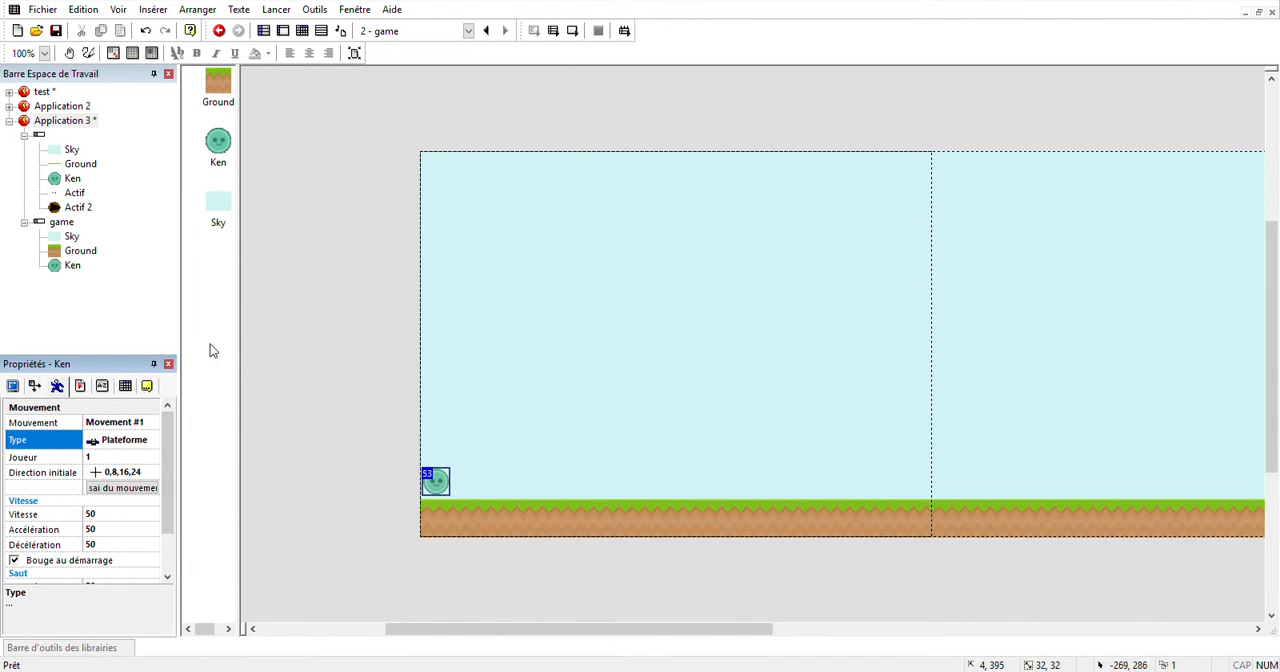
Create an event for a collision between Ken and Ground in the game scene and assign it an action on Ken.
{"action": "left_click", "coordinate": [303, 31]}
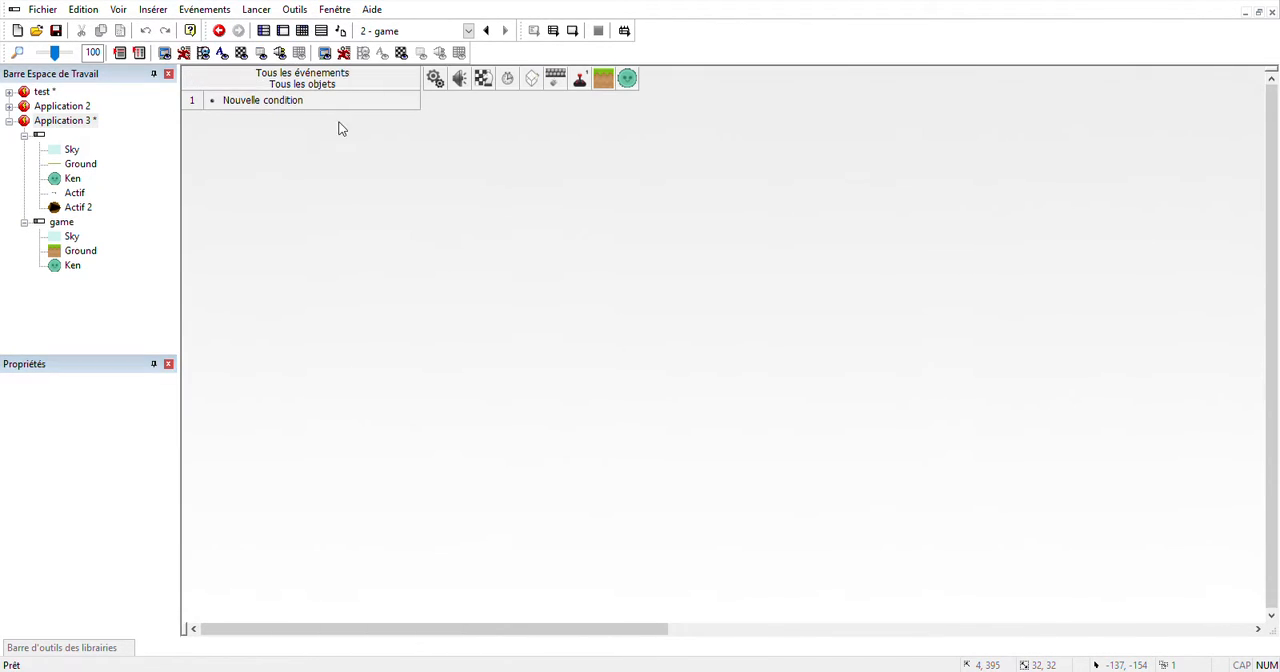
{"action": "left_click", "coordinate": [279, 104]}
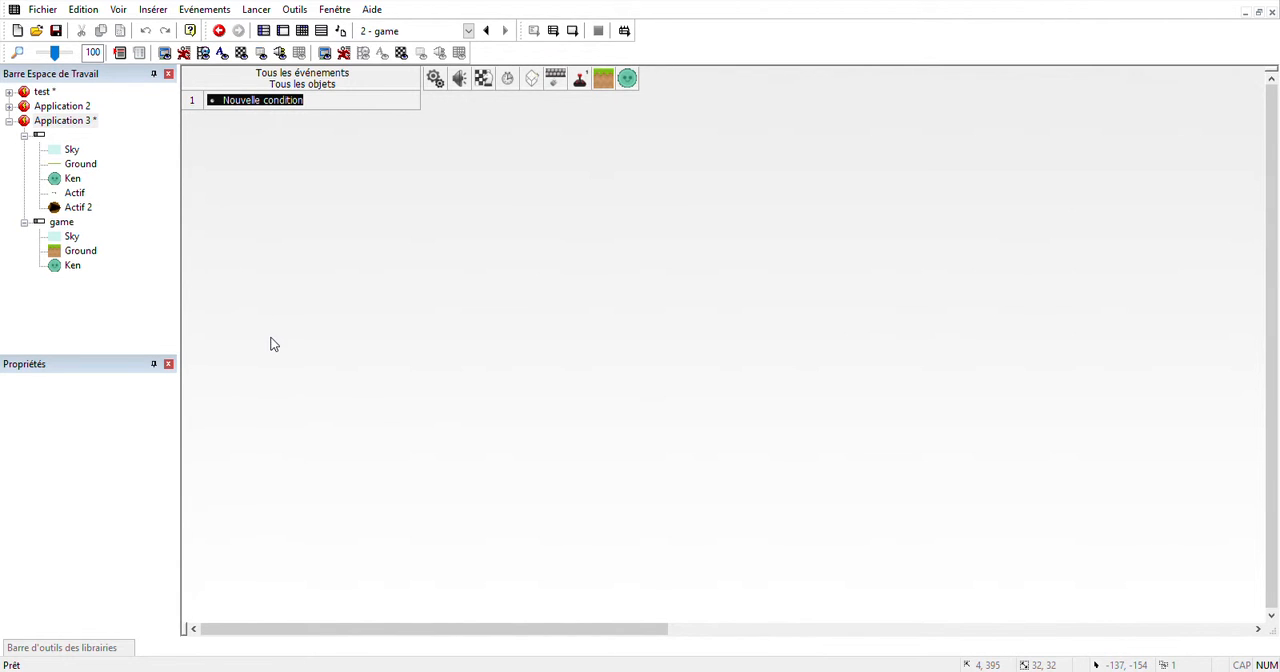
{"action": "left_click", "coordinate": [305, 317]}
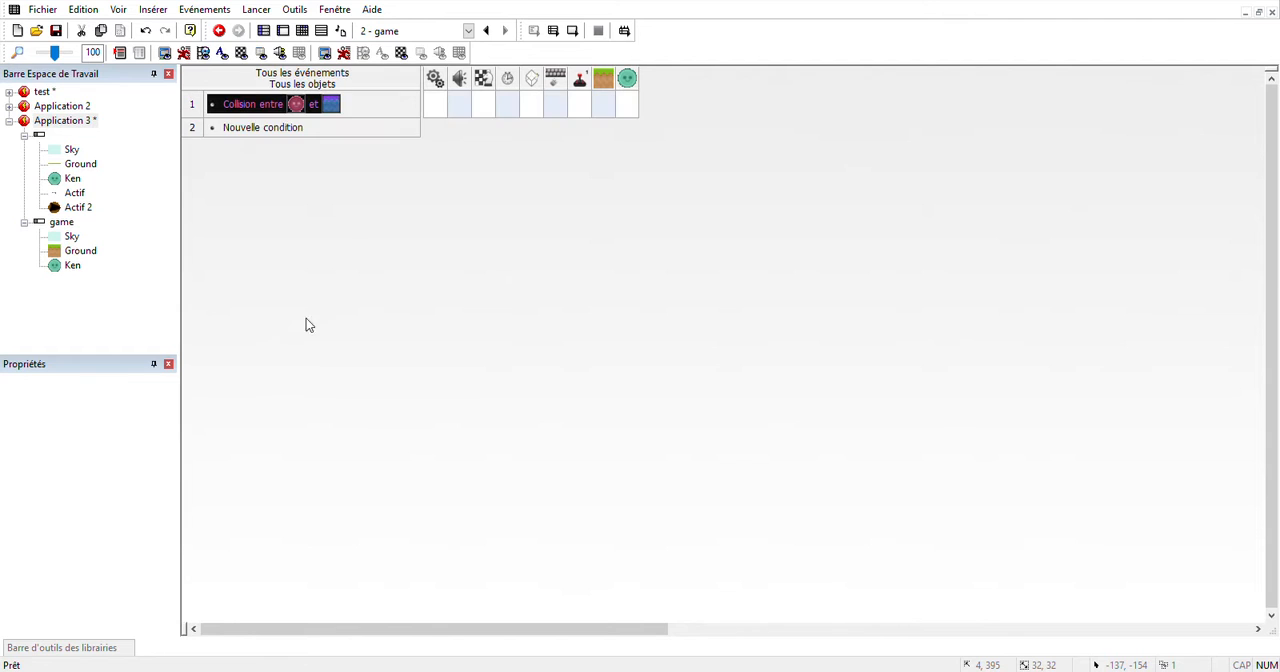
{"action": "left_click", "coordinate": [628, 116]}
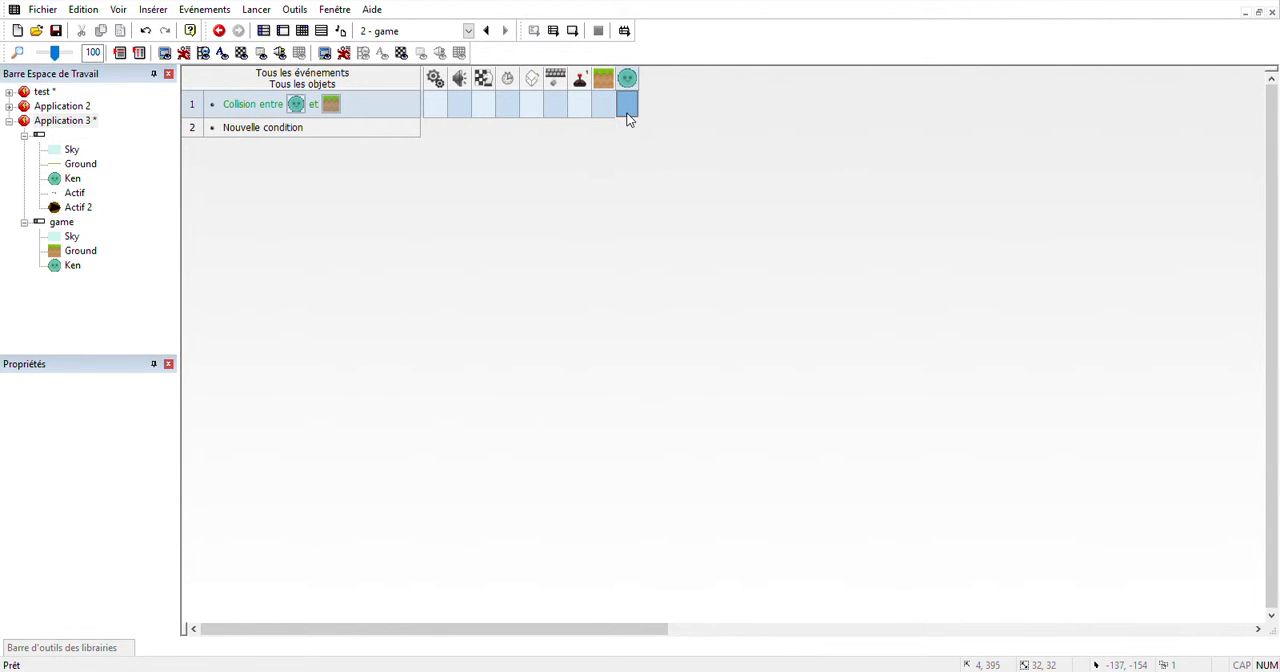
{"action": "left_click", "coordinate": [819, 126]}
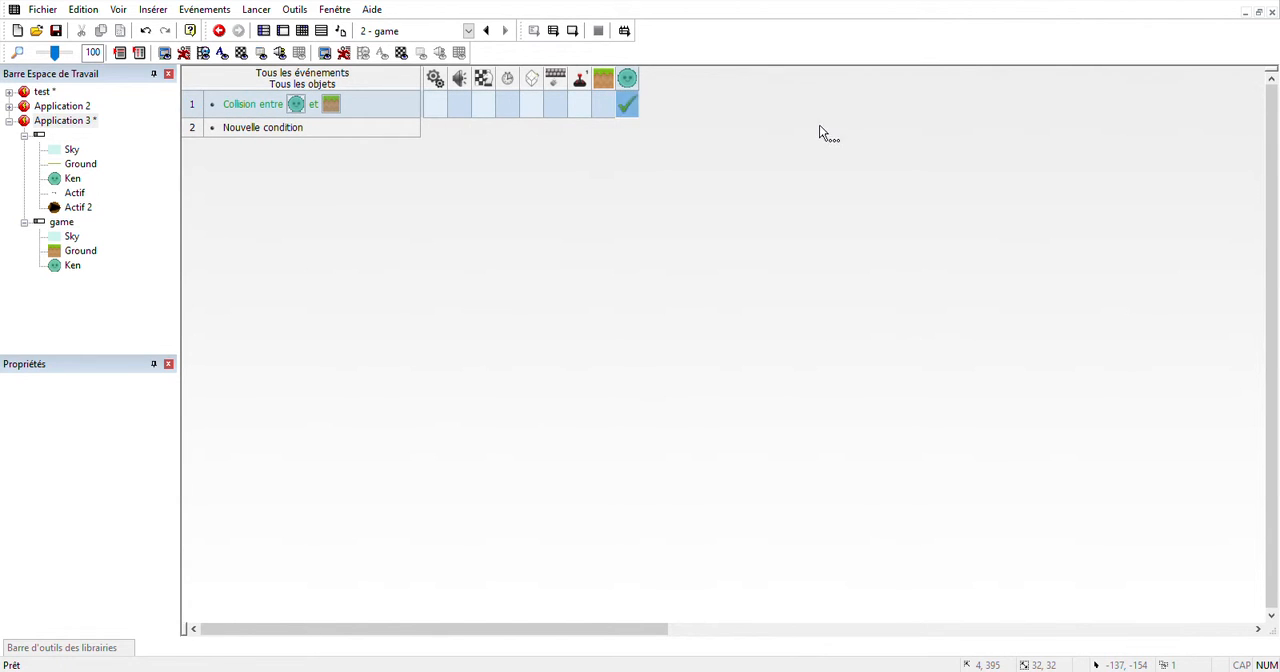
Test-run the game scene to try out Ken's collision with the ground.
{"action": "left_click", "coordinate": [573, 31]}
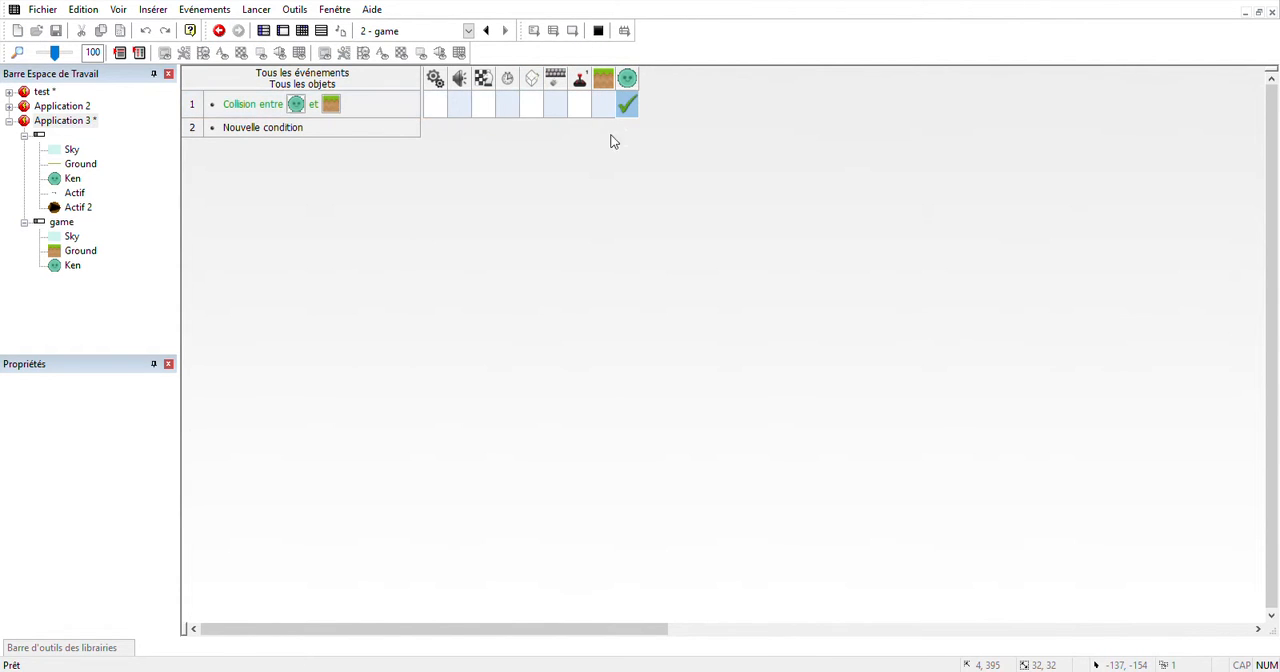
{"action": "left_click", "coordinate": [875, 156]}
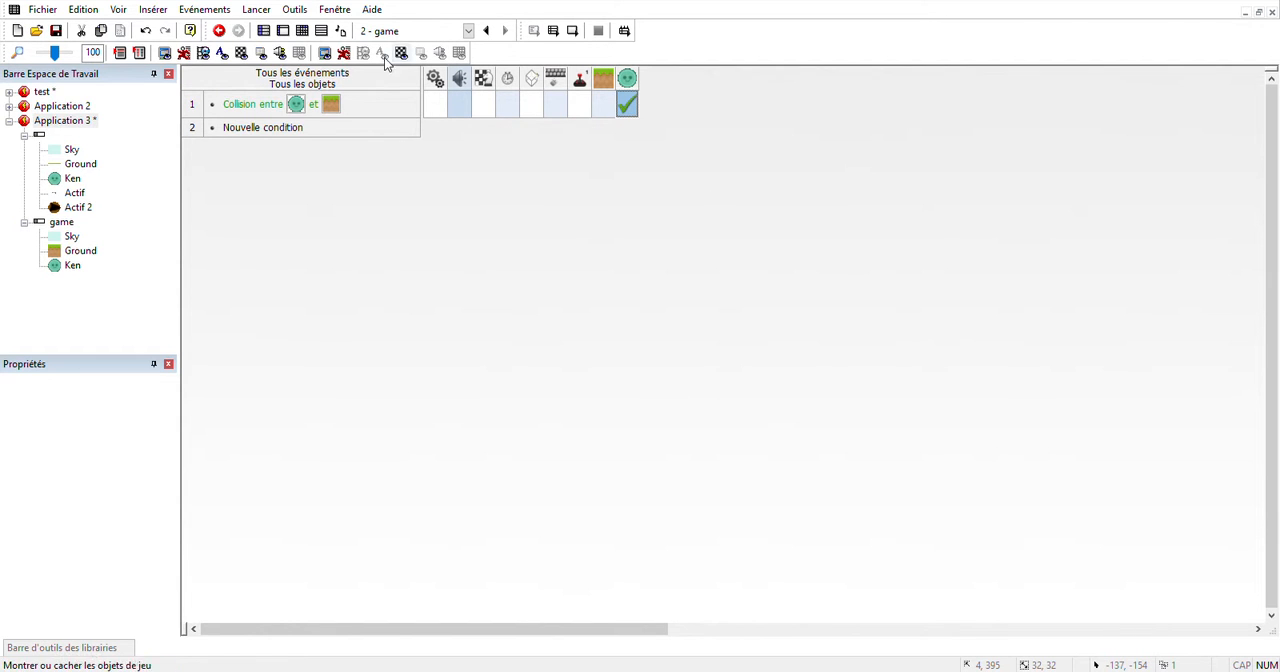
Set the jump gravity of Ken's platform movement to 30 and test-run the game scene again.
{"action": "left_click", "coordinate": [283, 31]}
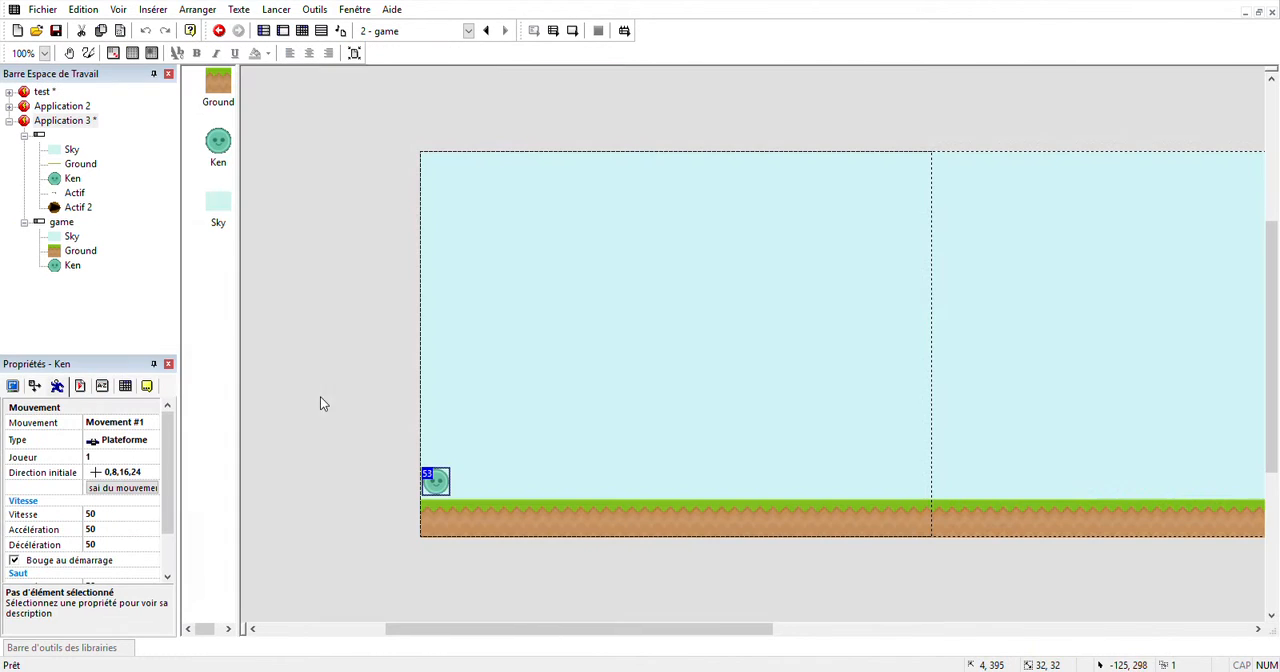
{"action": "scroll", "coordinate": [95, 554], "scroll_direction": "down", "scroll_amount": 2}
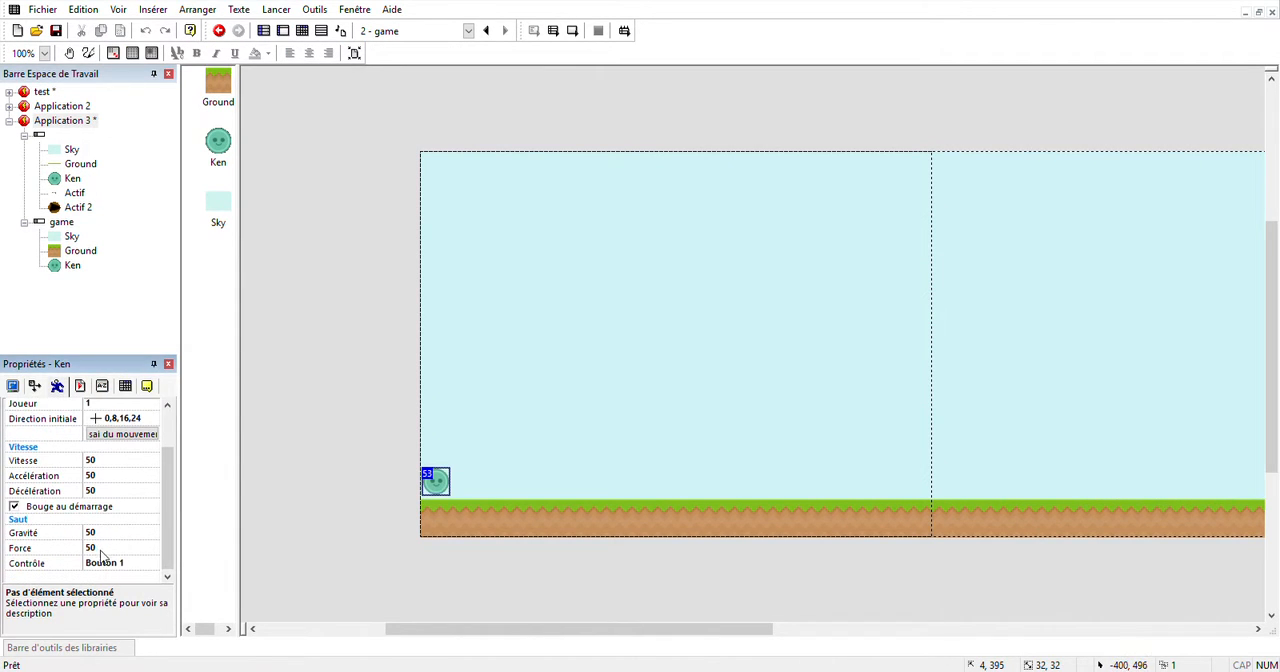
{"action": "left_click", "coordinate": [72, 535]}
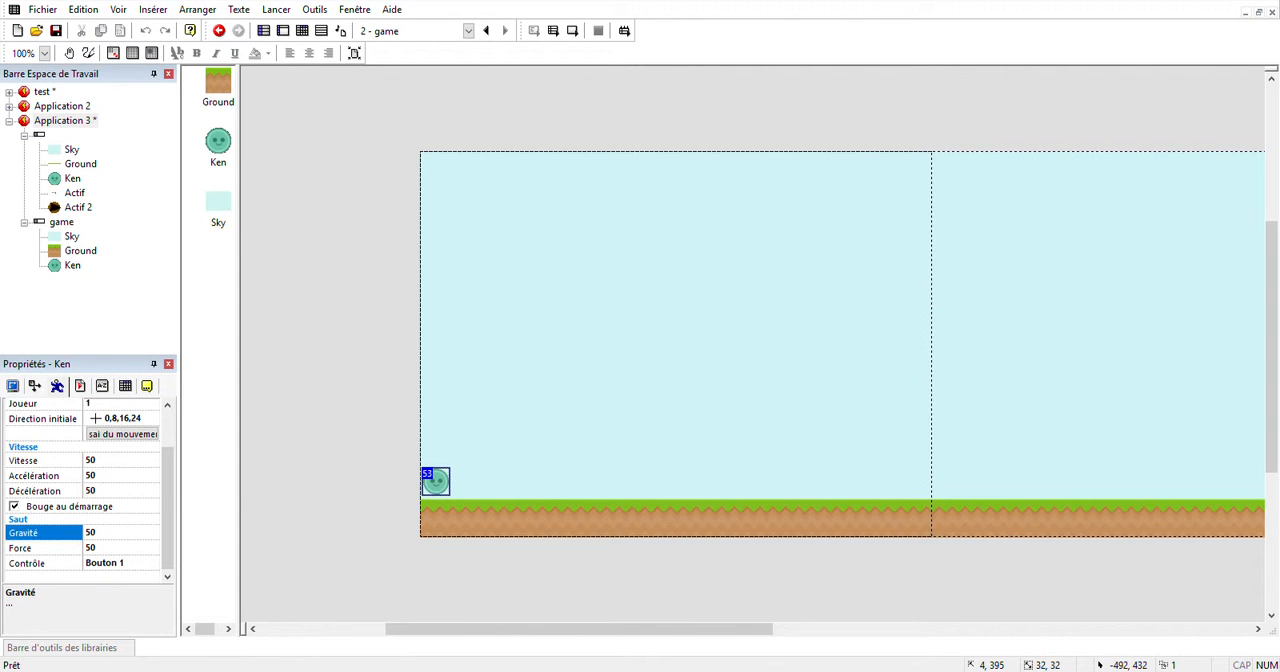
{"action": "type", "text": "30"}
{"action": "left_click", "coordinate": [79, 549]}
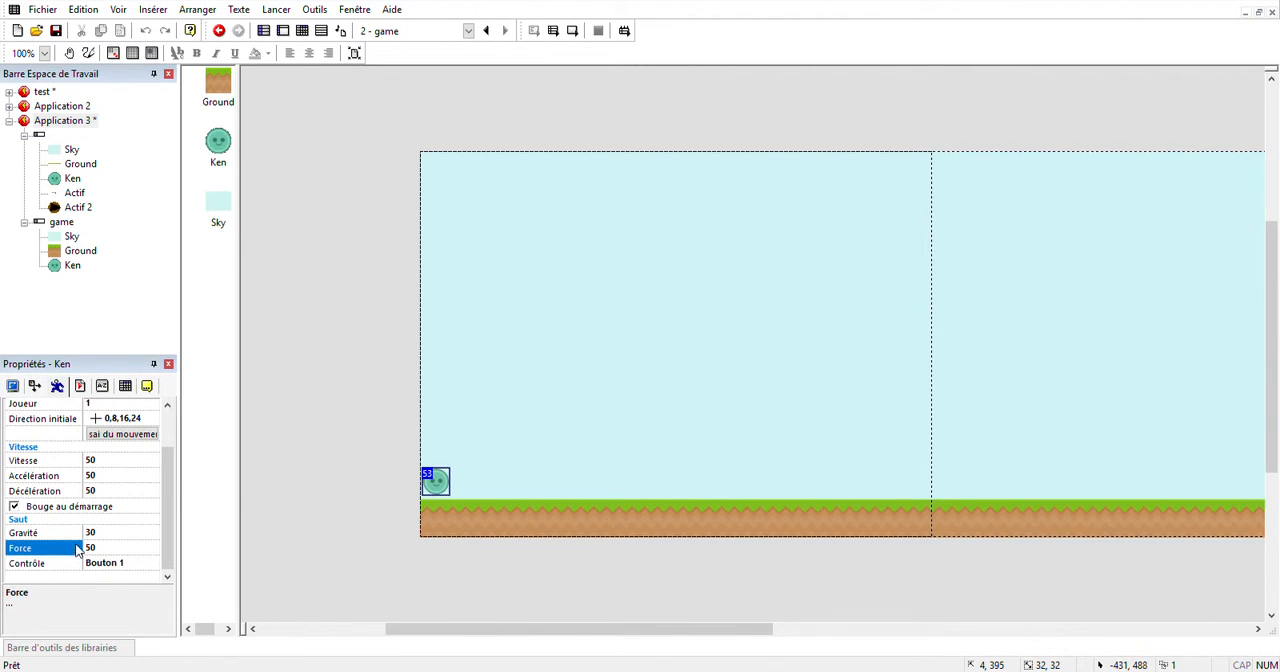
{"action": "left_click", "coordinate": [306, 386]}
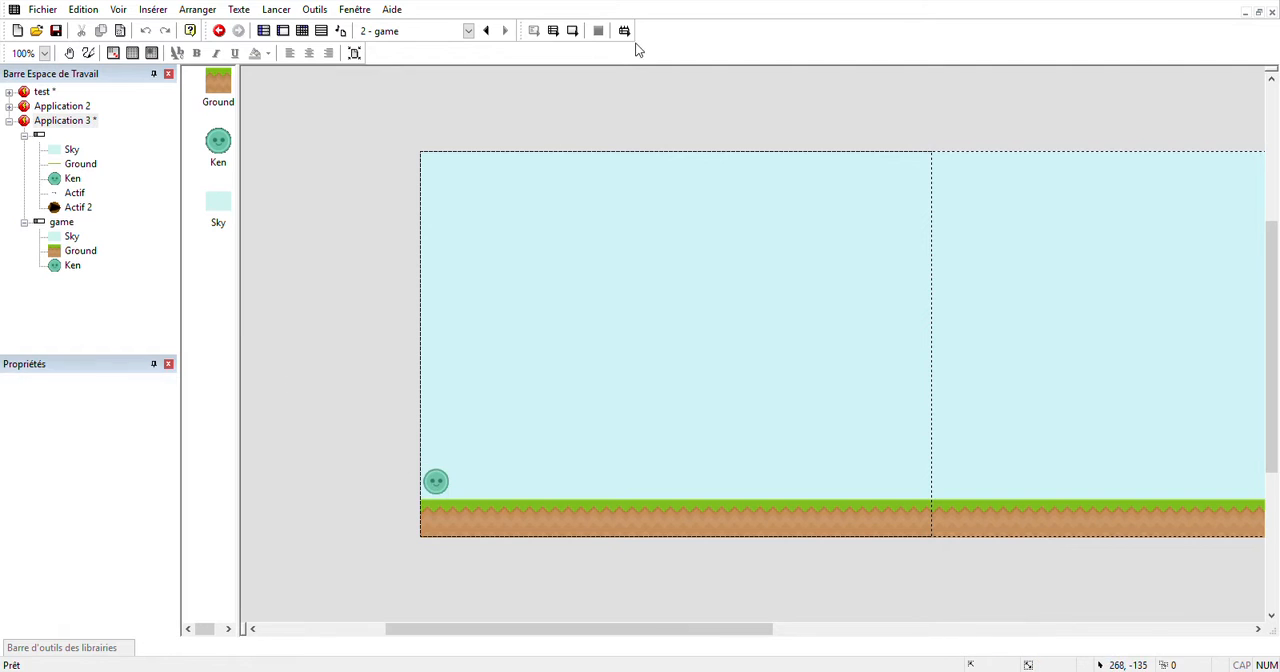
{"action": "left_click", "coordinate": [572, 34]}
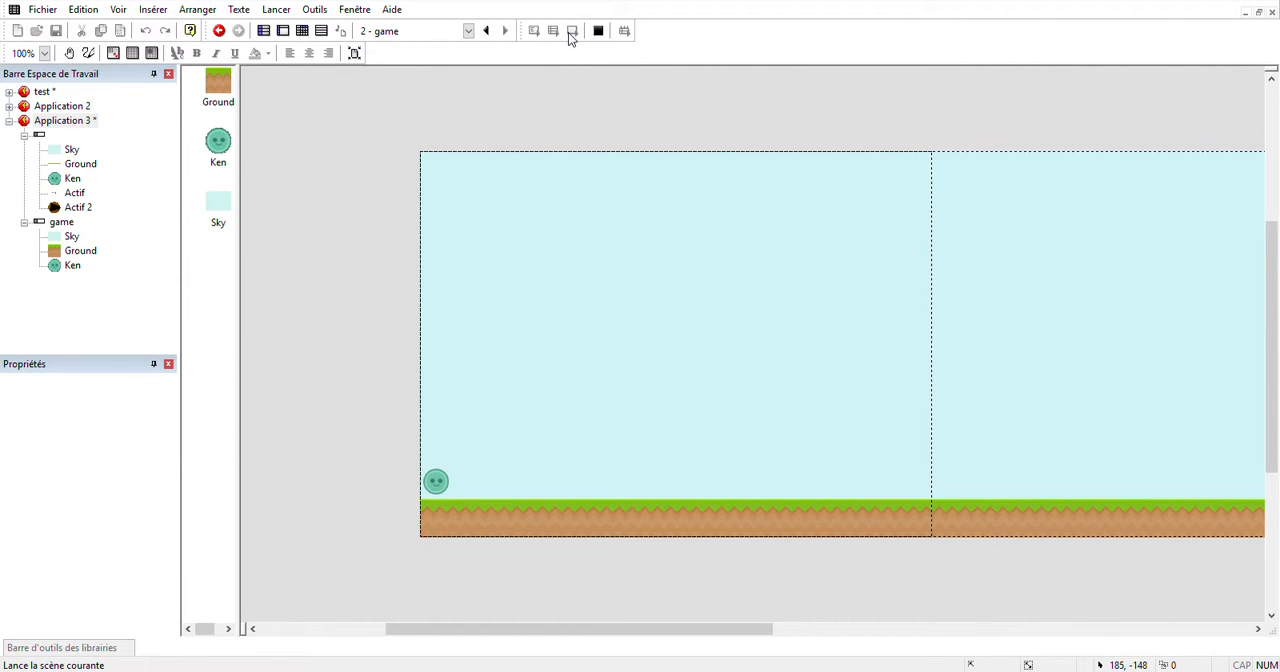
{"action": "left_click", "coordinate": [868, 150]}
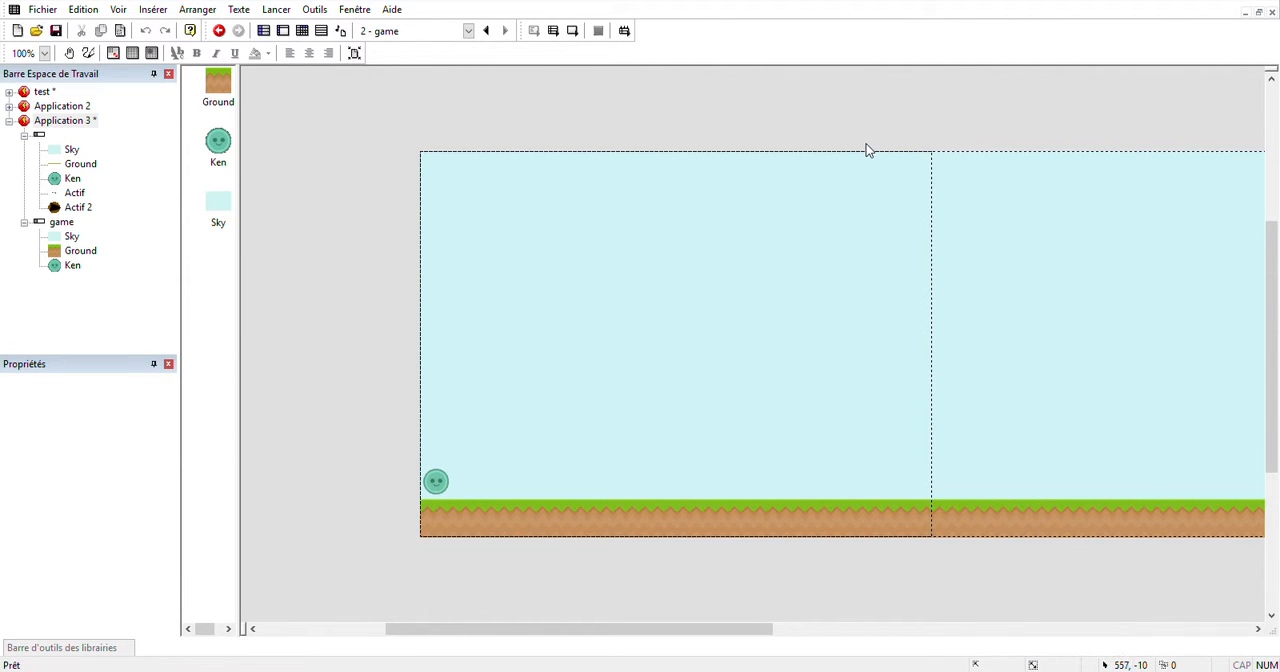
Create an event for Ken getting within X("Ken") pixels of the window border, assign it a storyboard control action, and run the game.
{"action": "left_click", "coordinate": [302, 31]}
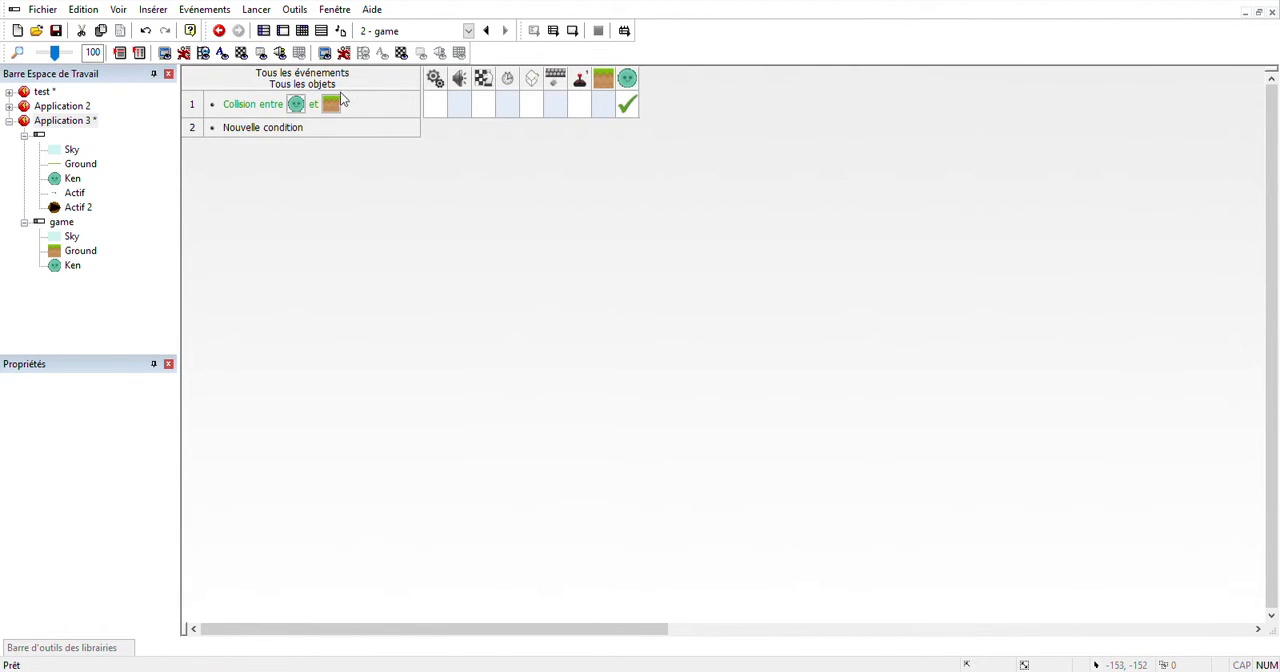
{"action": "left_click", "coordinate": [283, 133]}
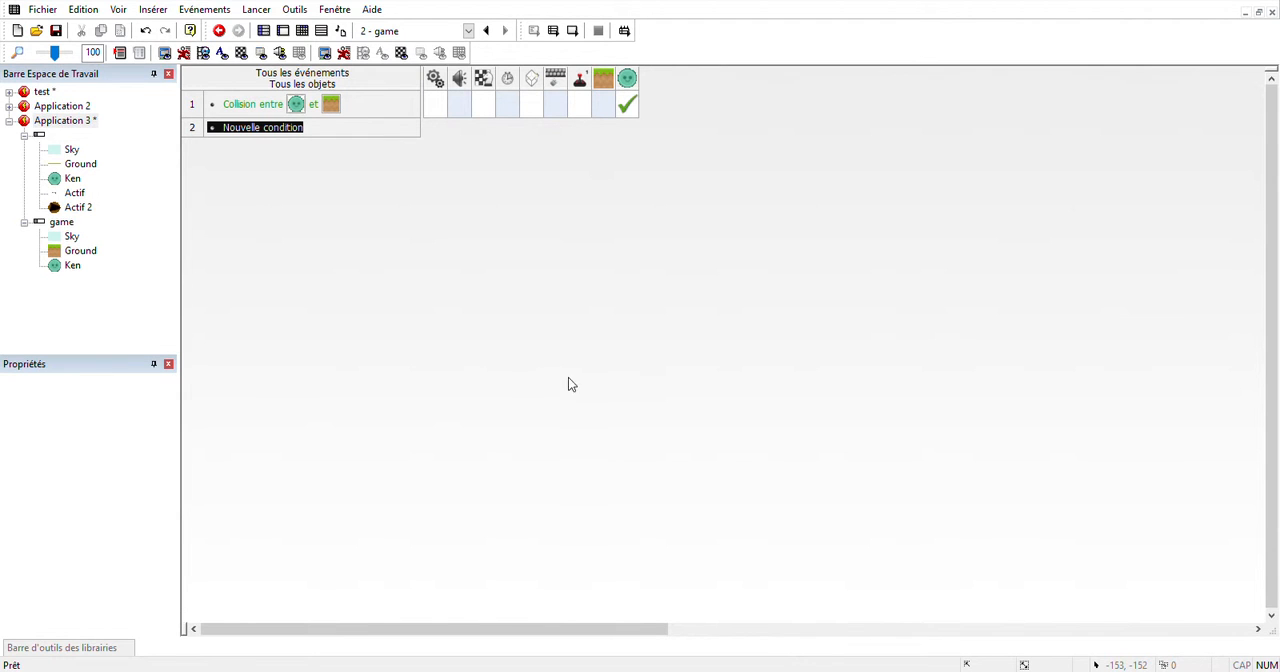
{"action": "left_click", "coordinate": [338, 401]}
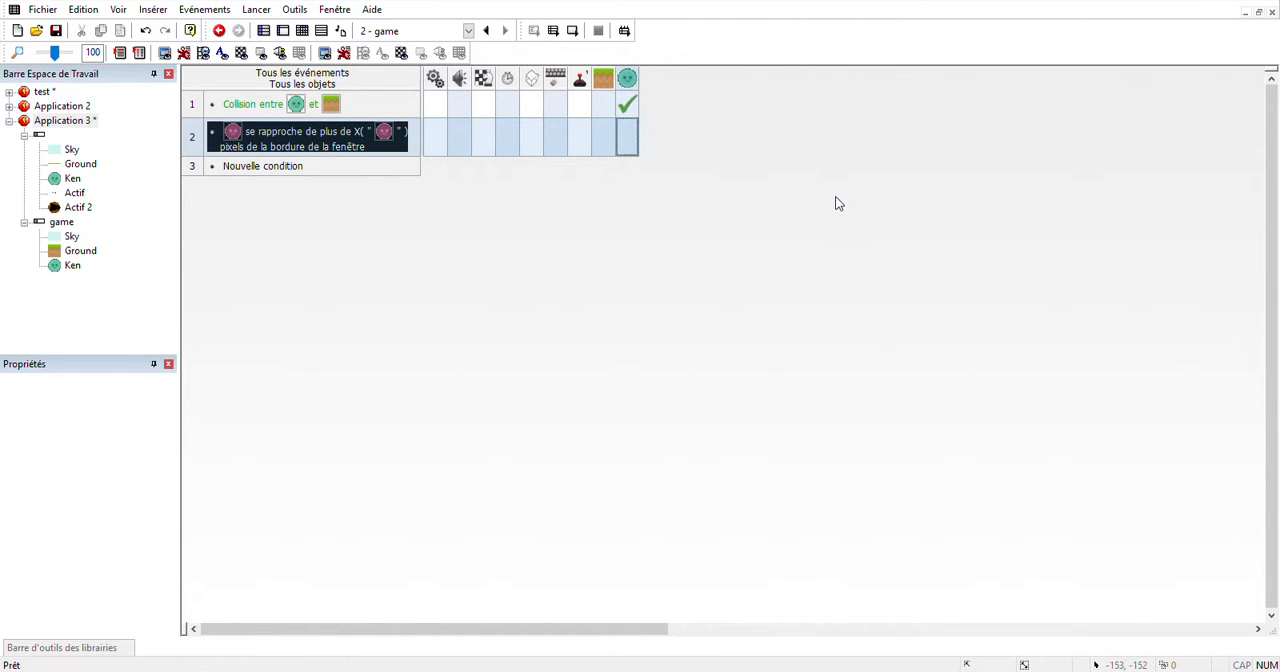
{"action": "left_click", "coordinate": [527, 256]}
{"action": "left_click", "coordinate": [489, 140]}
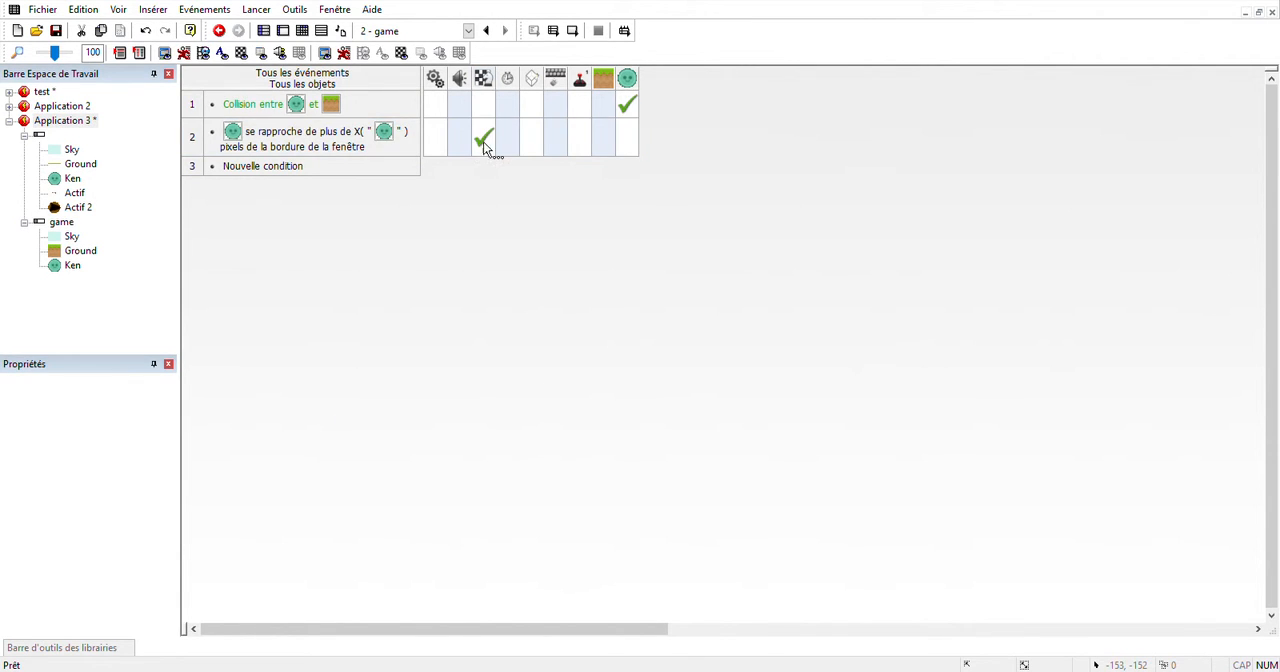
{"action": "left_click", "coordinate": [553, 31]}
Add the library's Crate to the game scene at about 218, 387, resting on the ground beyond Ken.
{"action": "left_click", "coordinate": [282, 35]}
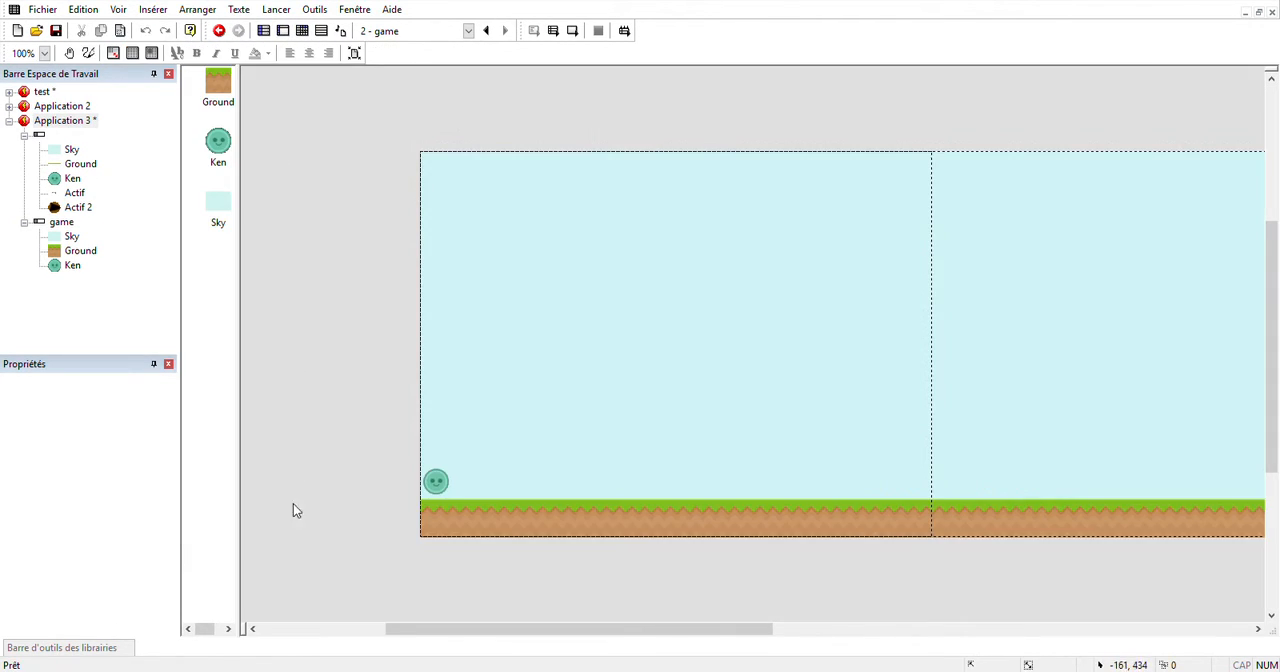
{"action": "mouse_move", "coordinate": [118, 648]}
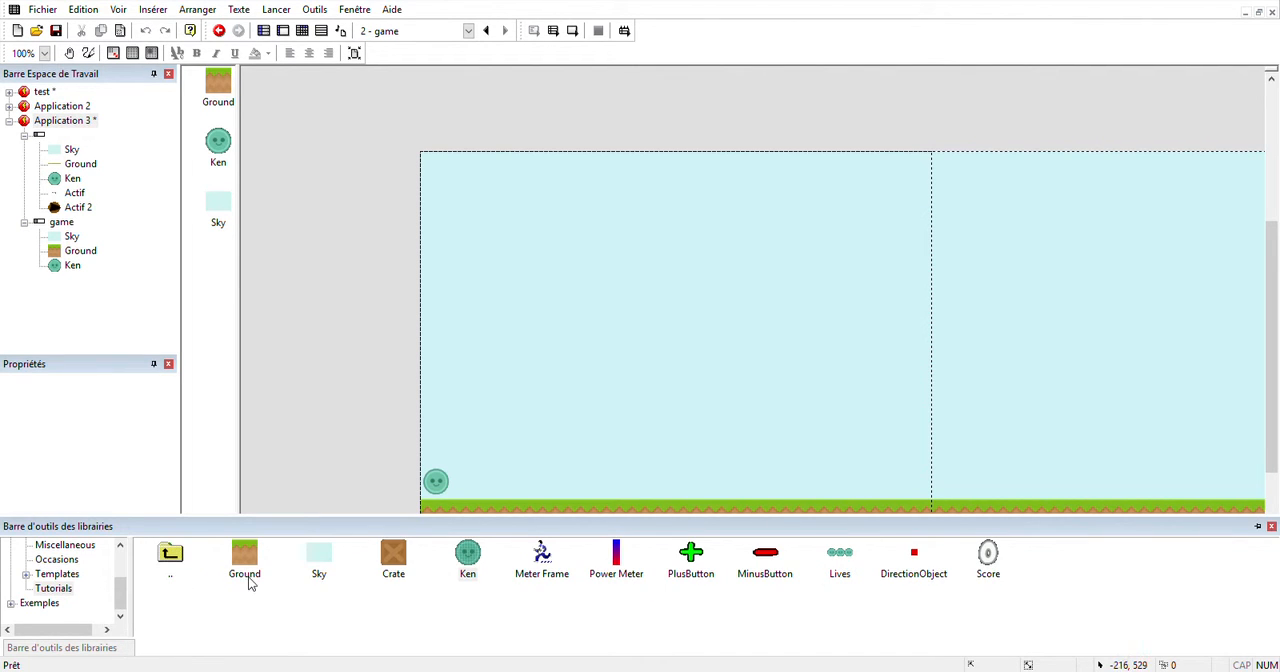
{"action": "left_click_drag", "start_coordinate": [396, 556], "coordinate": [619, 487]}
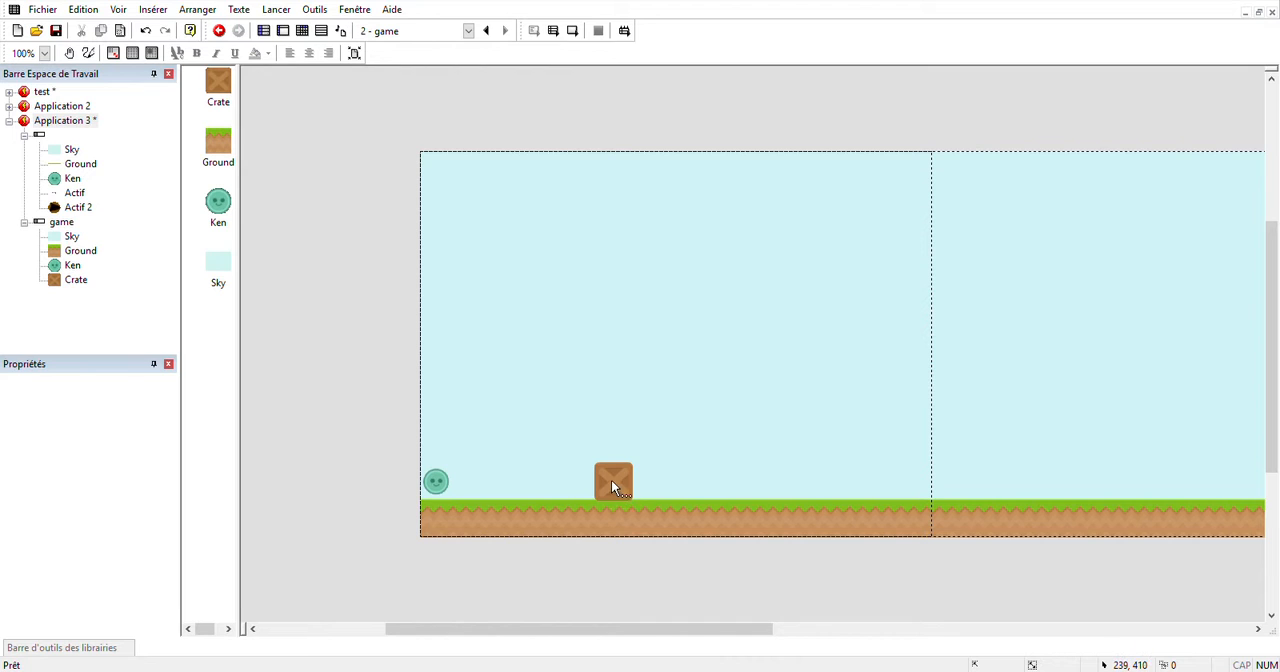
{"action": "left_click", "coordinate": [613, 487]}
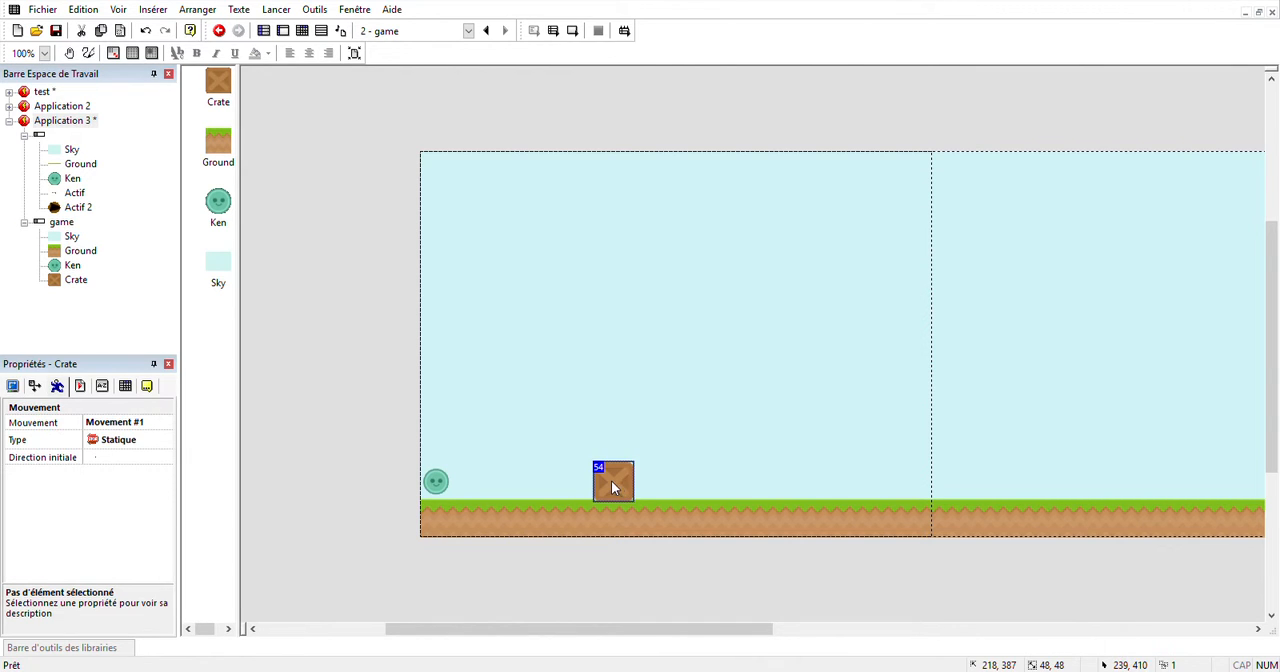
Place a second crate at about 265, 340, diagonally above the first, and duplicate it into a block of 2 rows by 15 columns.
{"action": "left_click", "coordinate": [652, 446]}
{"action": "left_click_drag", "start_coordinate": [646, 442], "coordinate": [650, 450]}
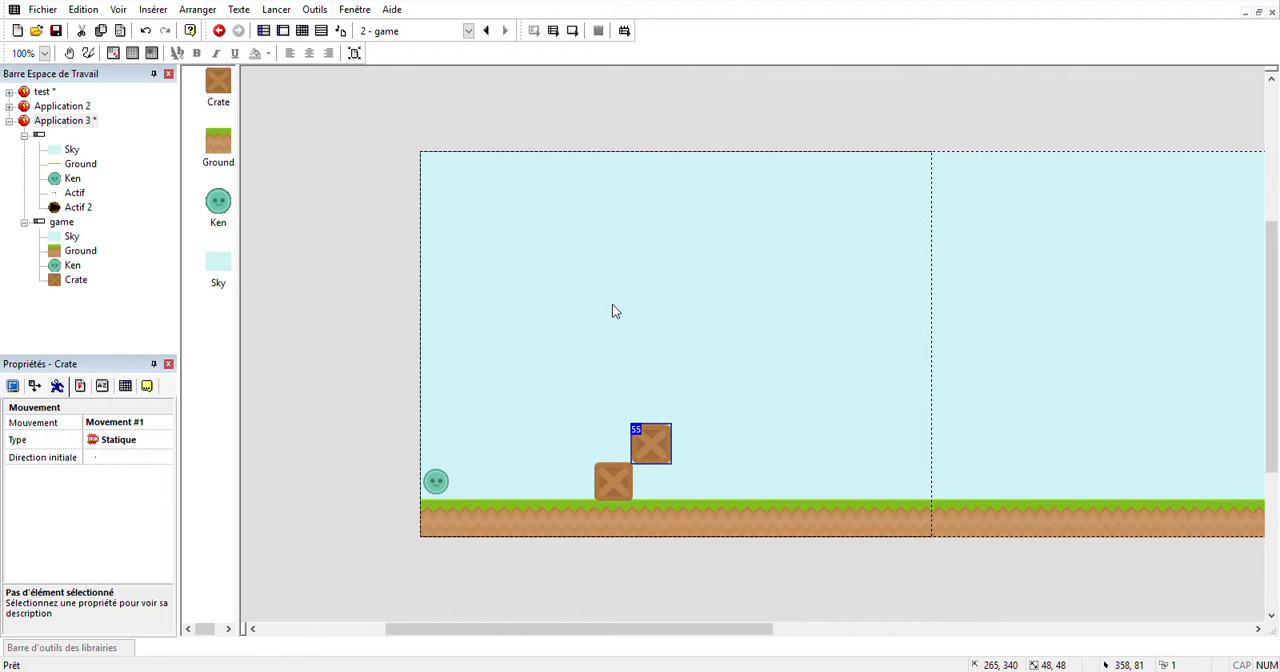
{"action": "key", "text": "Return"}
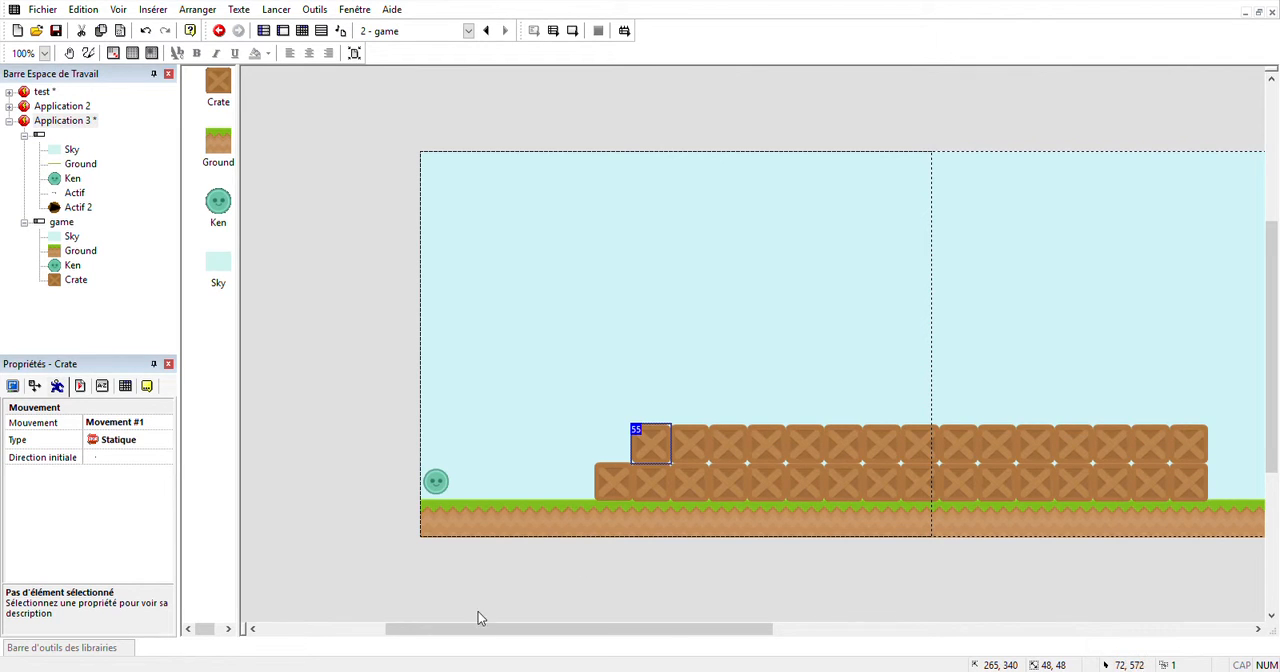
Extend the far end of the lower crate row by one crate and place a separate crate copy farther along at about 1469, 384.
{"action": "left_click_drag", "start_coordinate": [478, 618], "coordinate": [629, 628]}
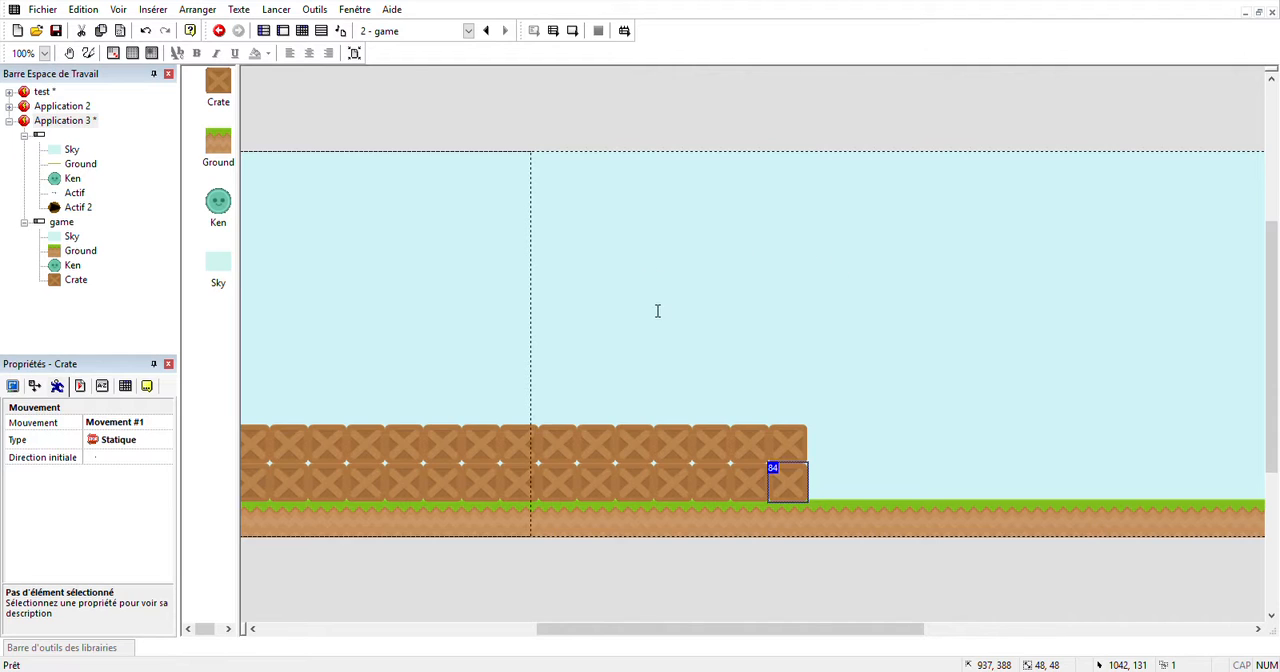
{"action": "key", "text": "ctrl+v"}
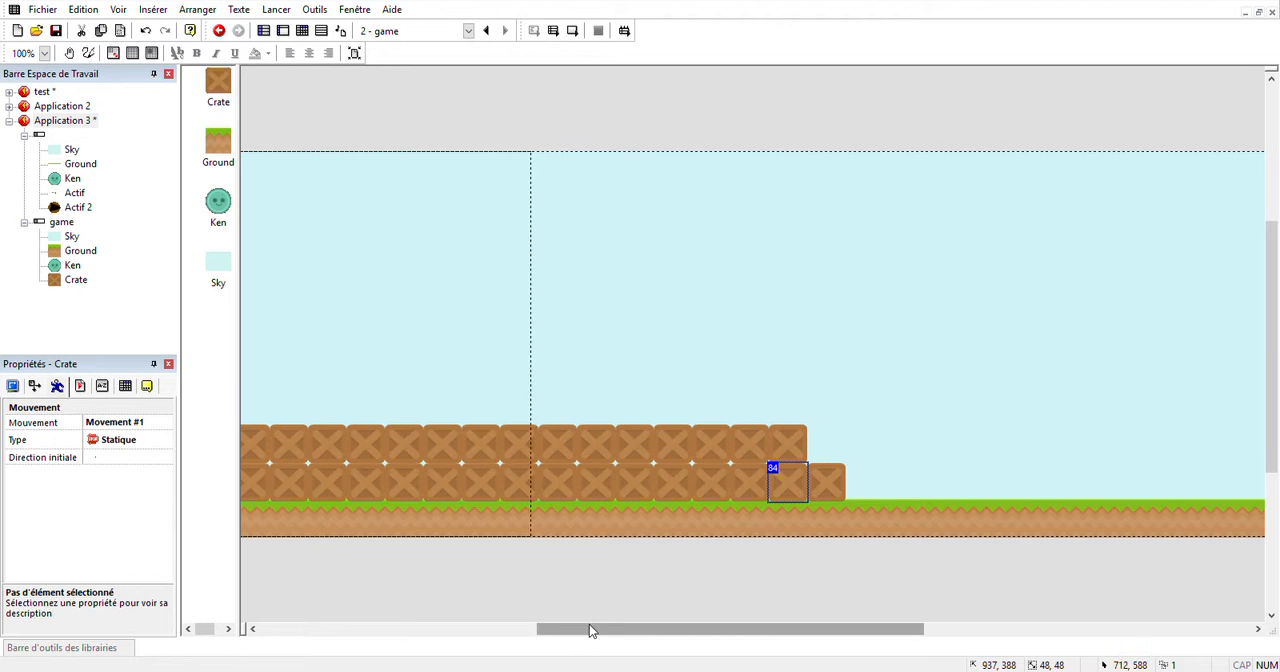
{"action": "left_click_drag", "start_coordinate": [590, 630], "coordinate": [780, 609]}
{"action": "left_click", "coordinate": [700, 472]}
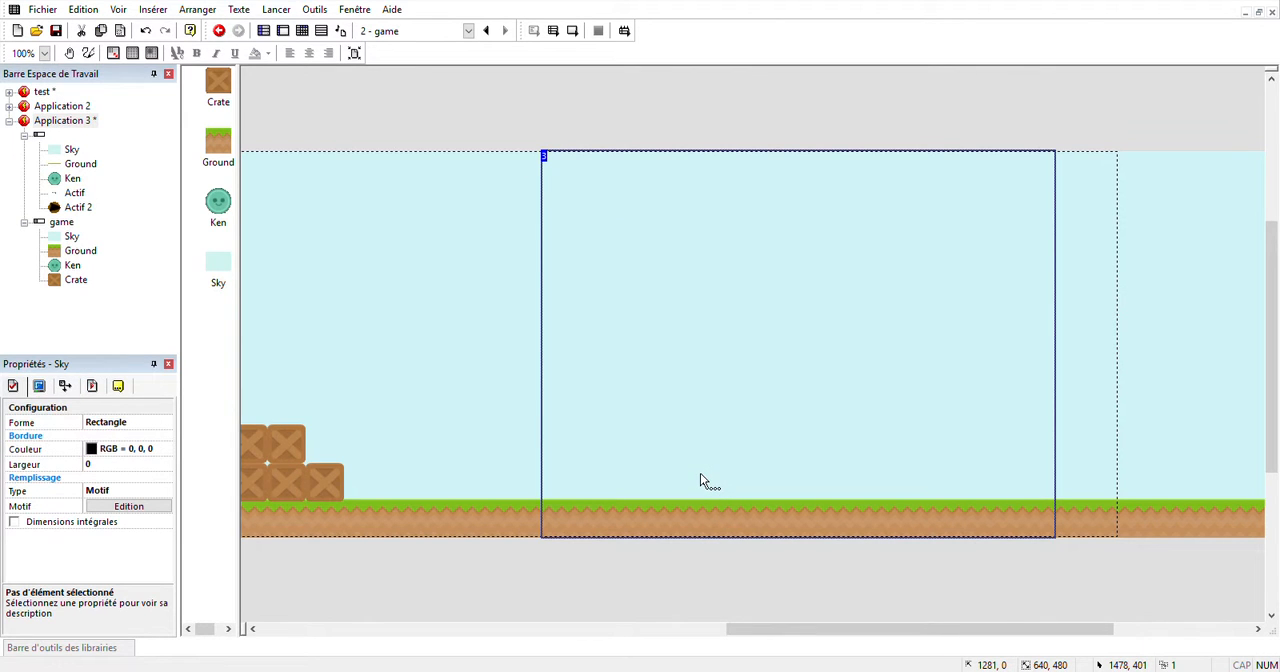
{"action": "key", "text": "ctrl+v"}
{"action": "left_click", "coordinate": [693, 487]}
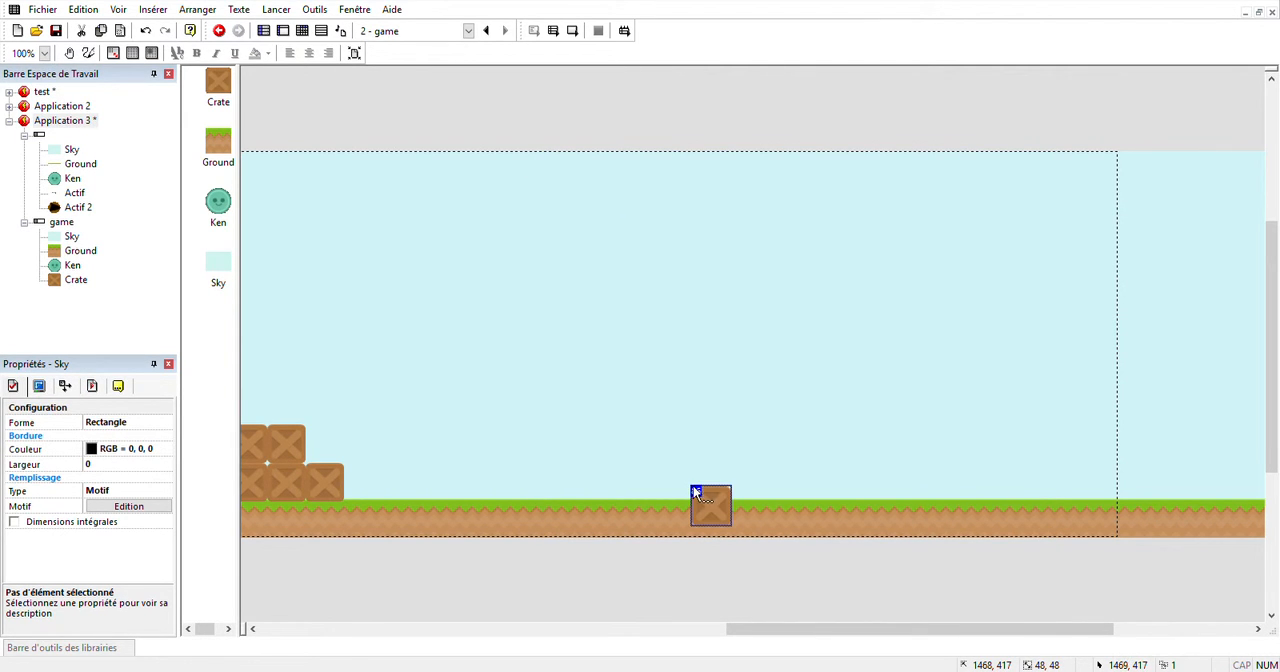
{"action": "left_click_drag", "start_coordinate": [703, 493], "coordinate": [705, 465]}
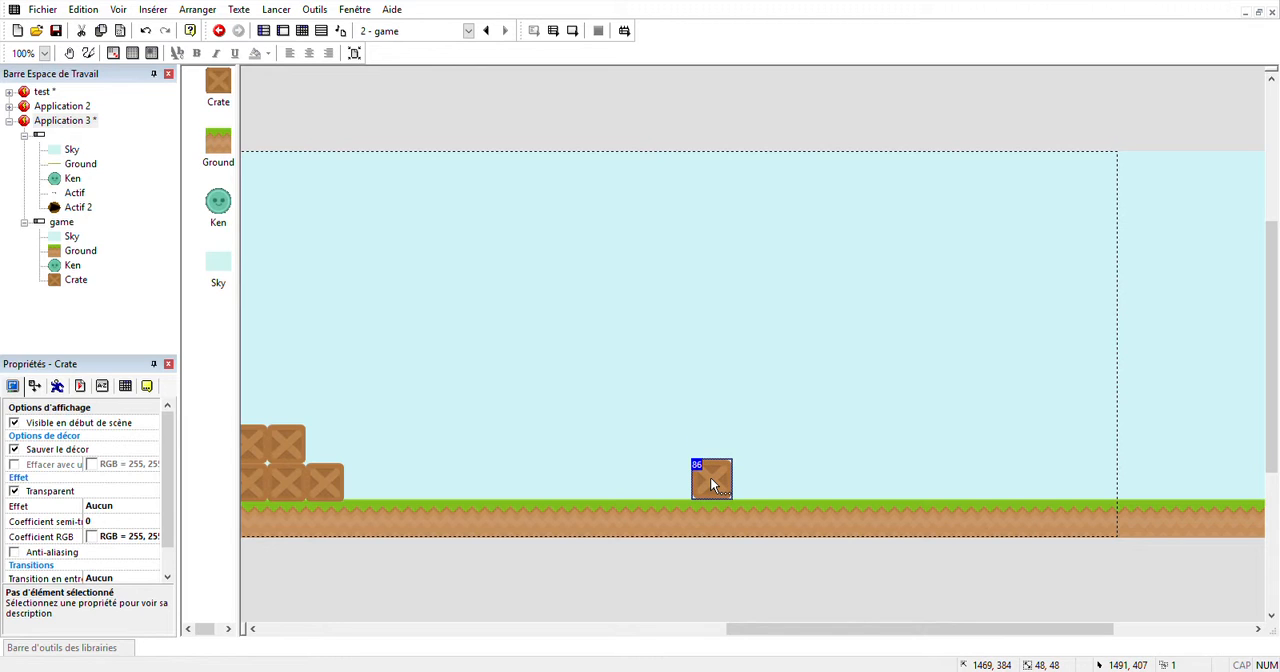
{"action": "left_click", "coordinate": [655, 576]}
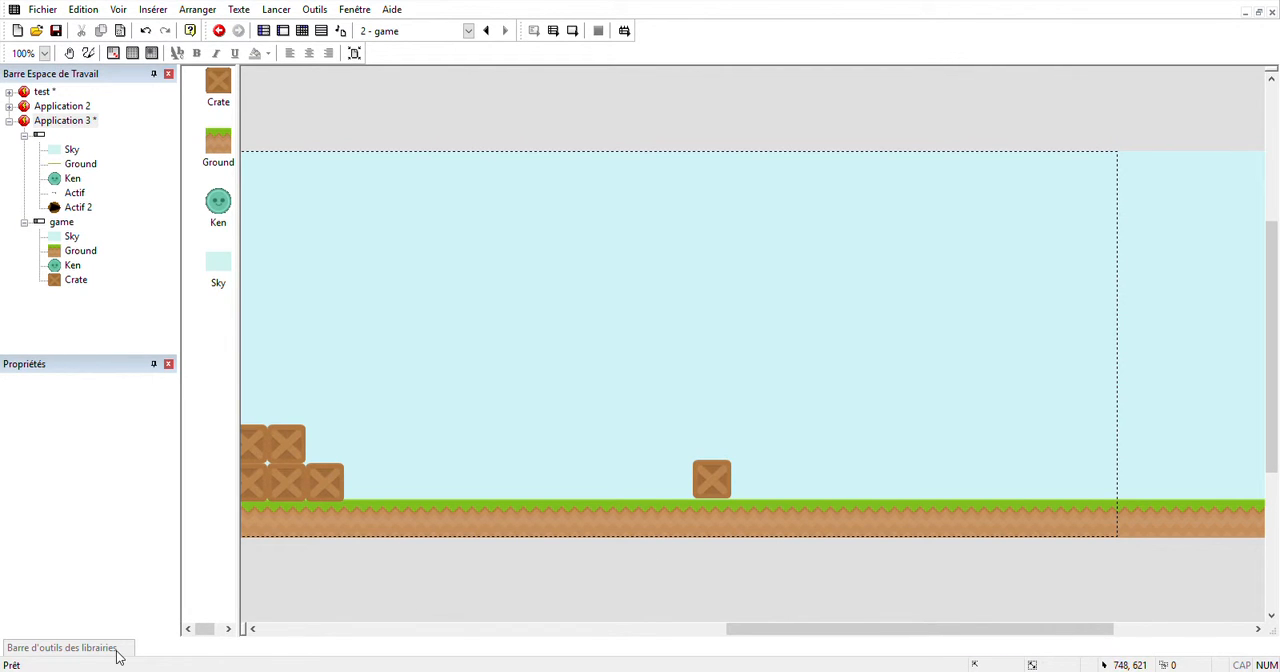
Try placing another library crate in mid-air between the crate stack and the lone crate.
{"action": "mouse_move", "coordinate": [117, 651]}
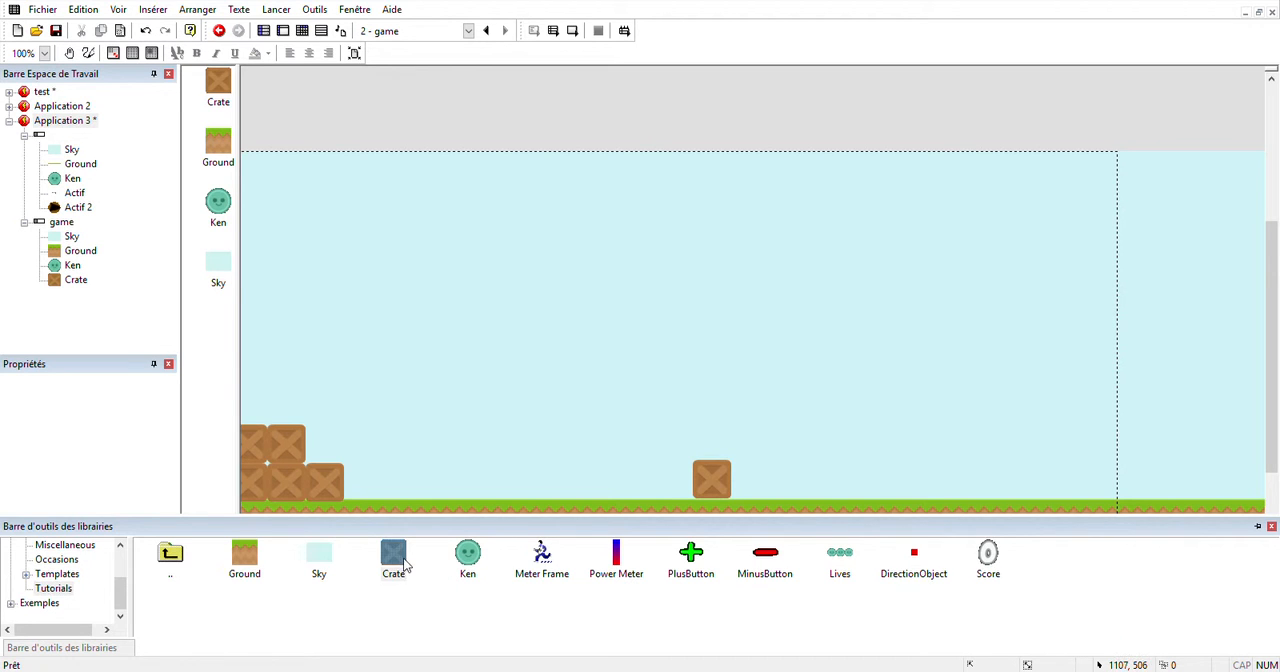
{"action": "left_click_drag", "start_coordinate": [451, 444], "coordinate": [460, 428]}
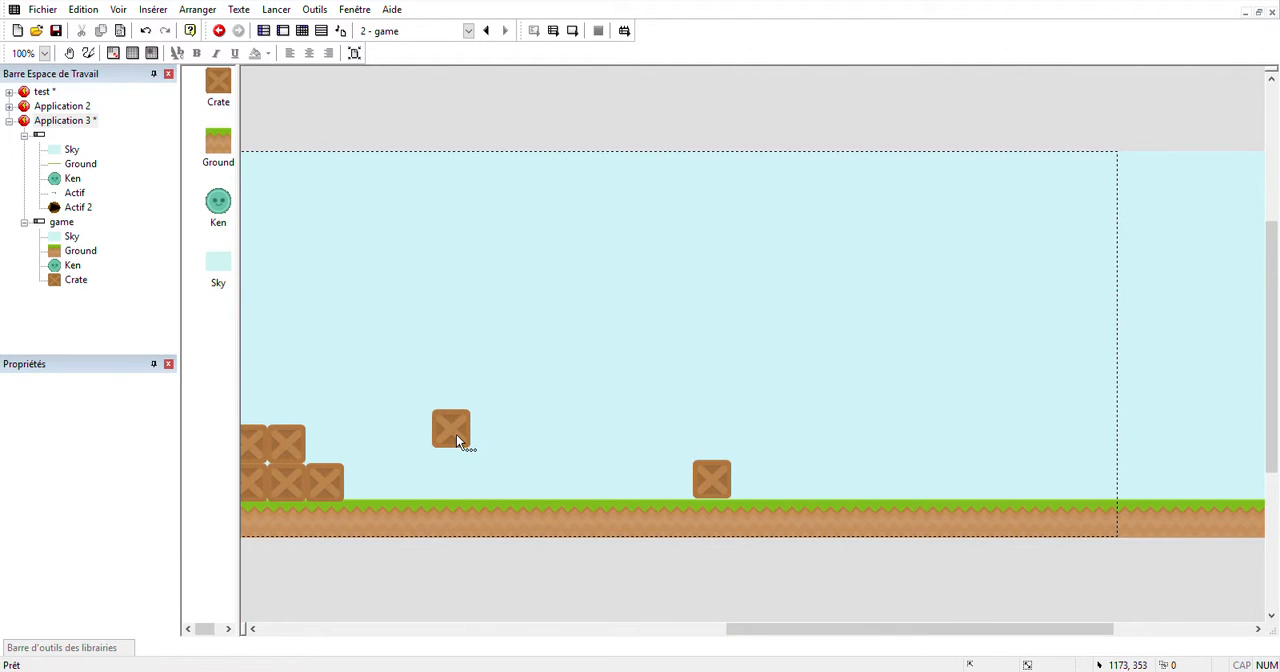
Add another library Ken on top of the crate stack at about 659, 306 and recolour it black with red eyes.
{"action": "mouse_move", "coordinate": [126, 640]}
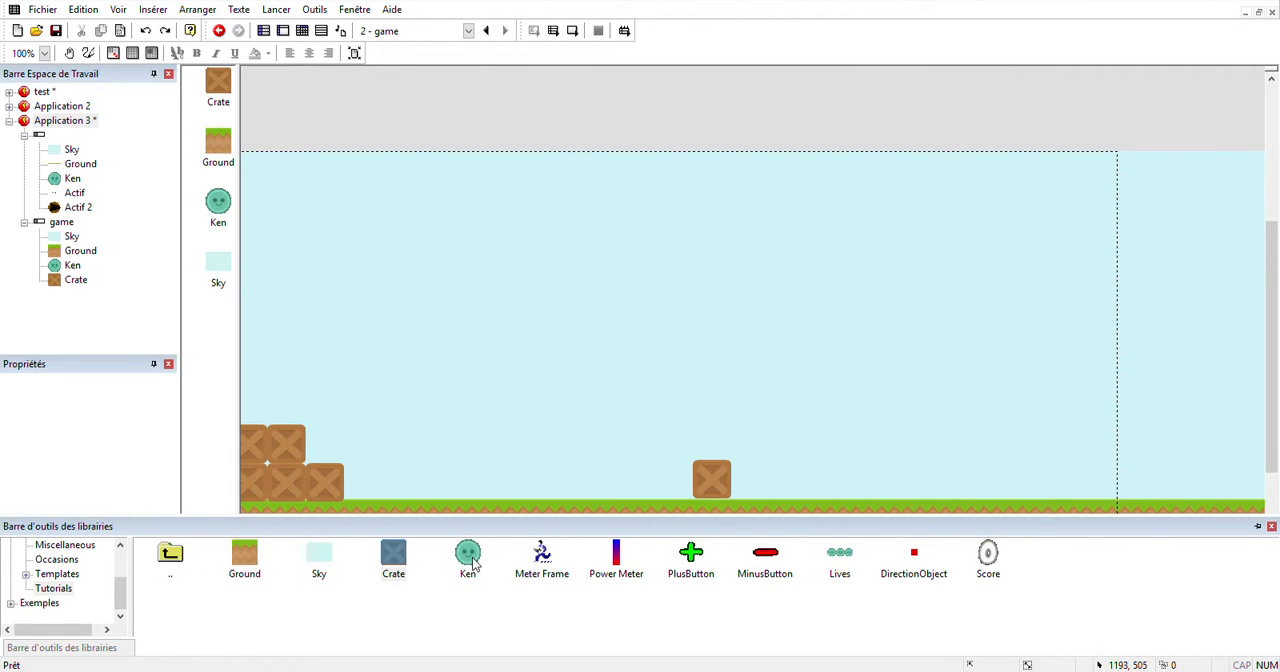
{"action": "left_click_drag", "start_coordinate": [459, 562], "coordinate": [501, 484]}
{"action": "left_click_drag", "start_coordinate": [797, 628], "coordinate": [578, 628]}
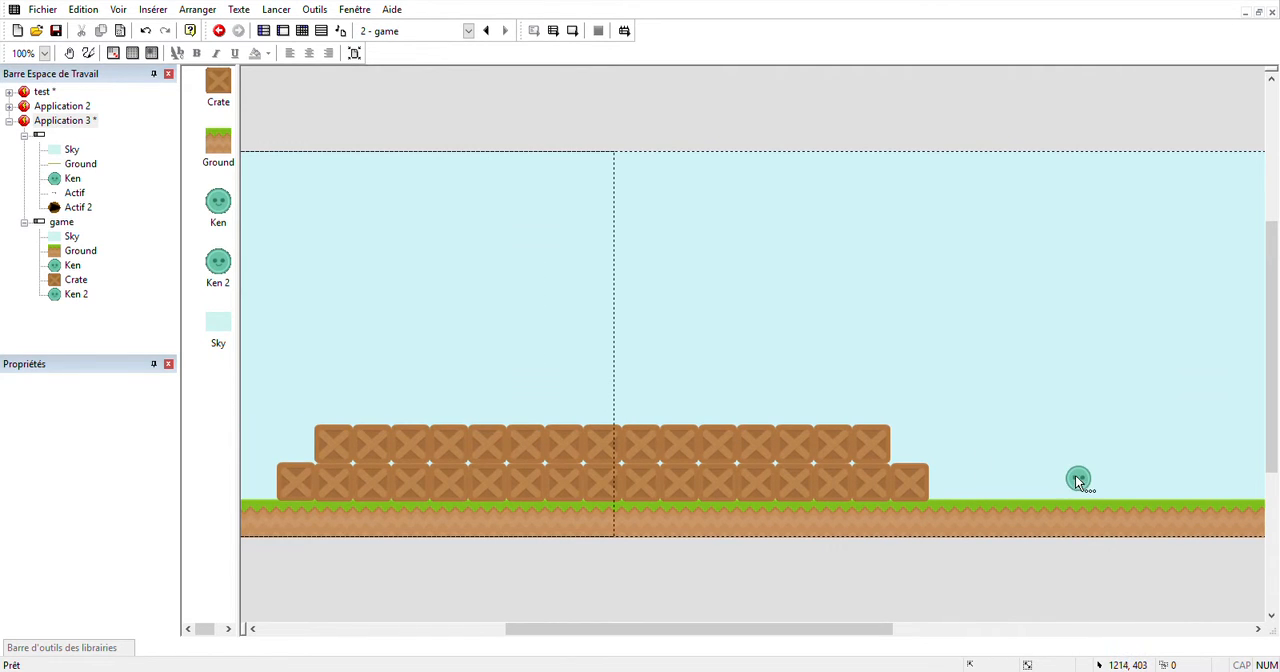
{"action": "left_click_drag", "start_coordinate": [1078, 477], "coordinate": [641, 414]}
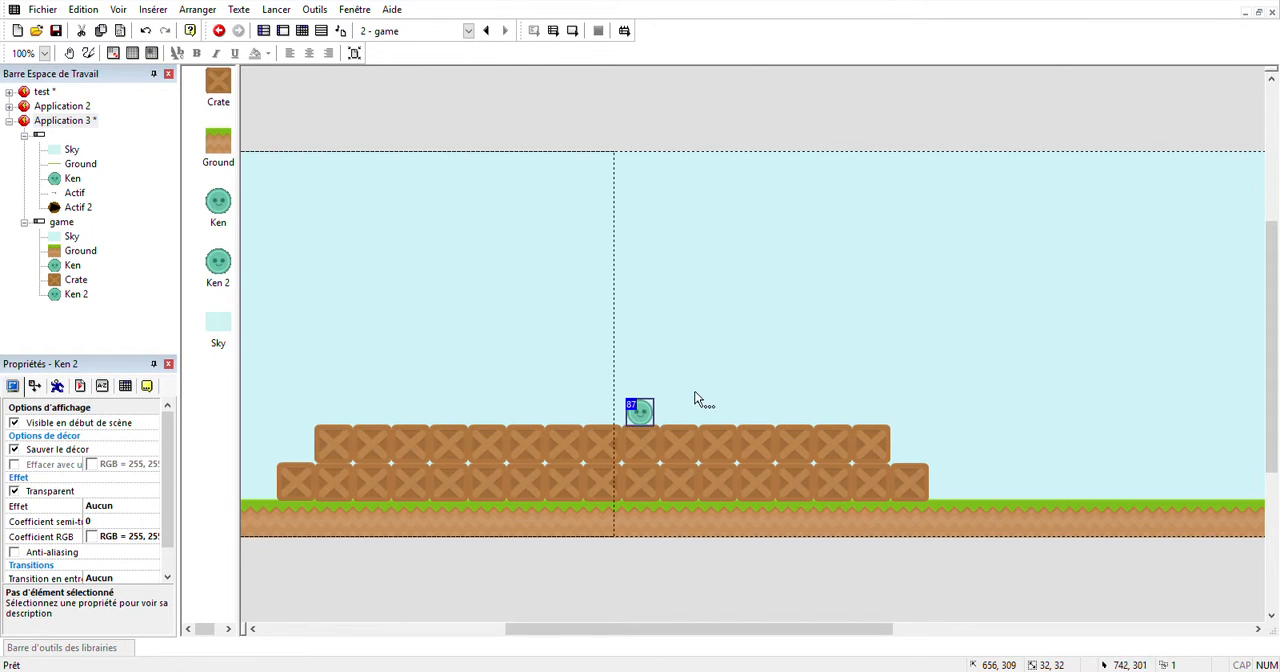
{"action": "left_click", "coordinate": [648, 408]}
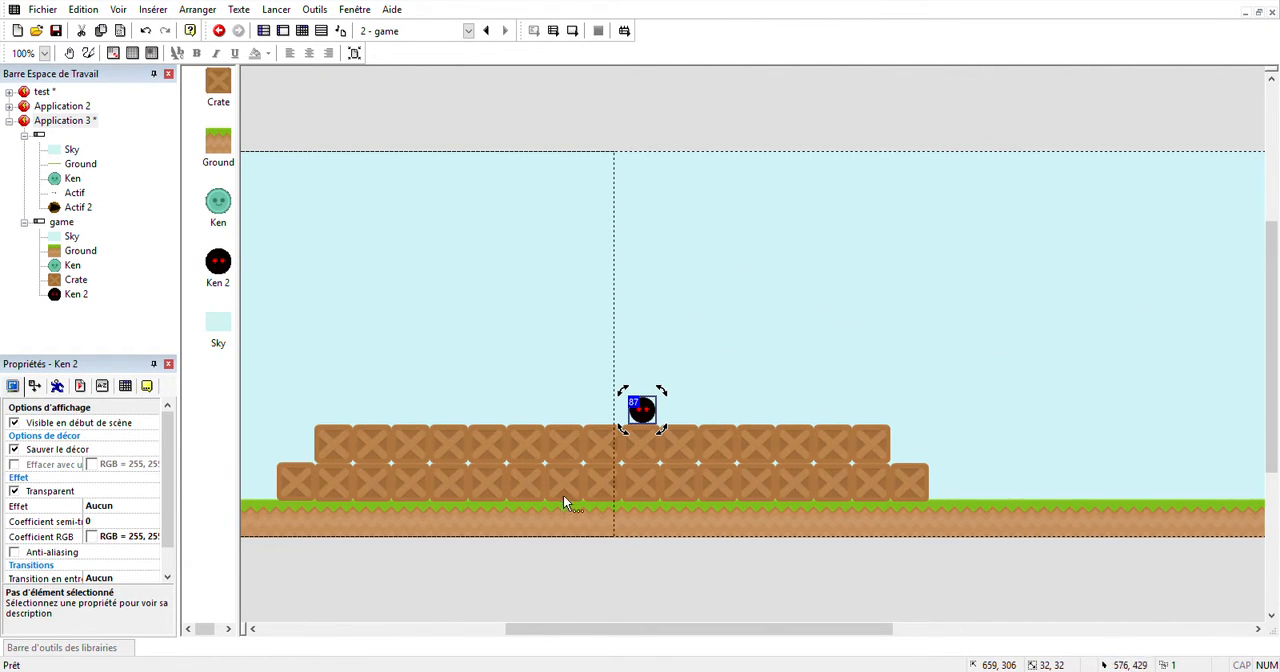
Add a third library Ken at about 276, 306, redraw it as a yellow coin, and duplicate it into a row of 15 along the stack.
{"action": "left_click", "coordinate": [120, 647]}
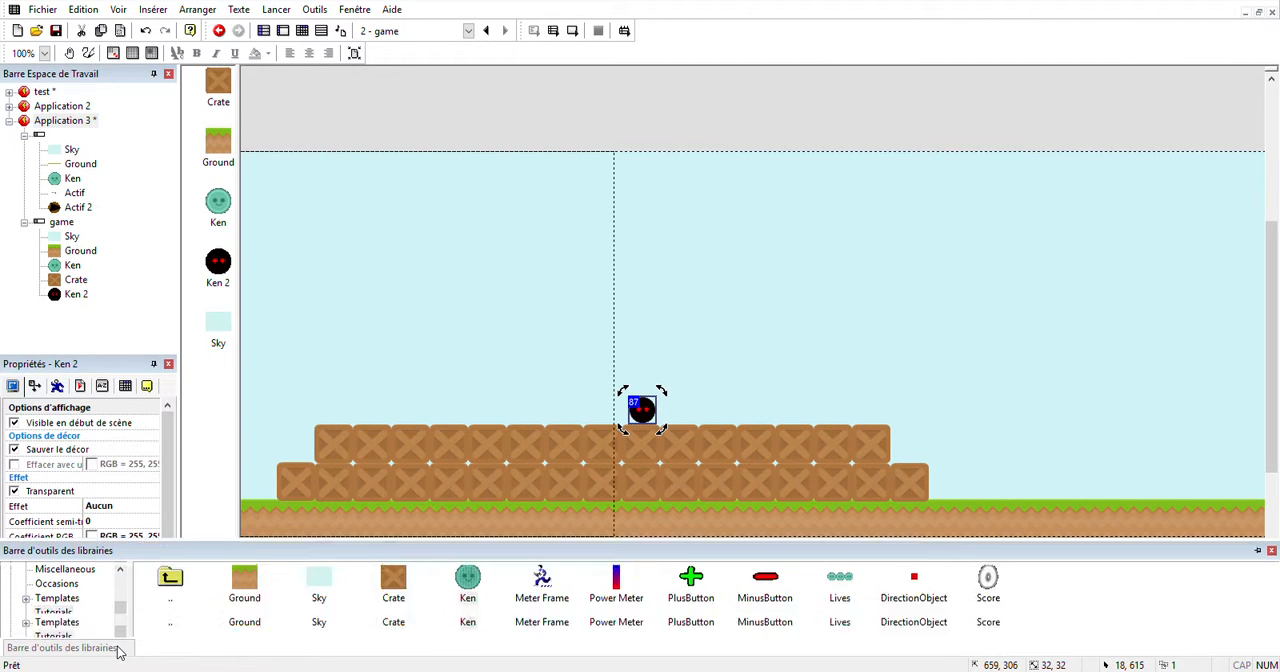
{"action": "left_click_drag", "start_coordinate": [472, 565], "coordinate": [342, 414]}
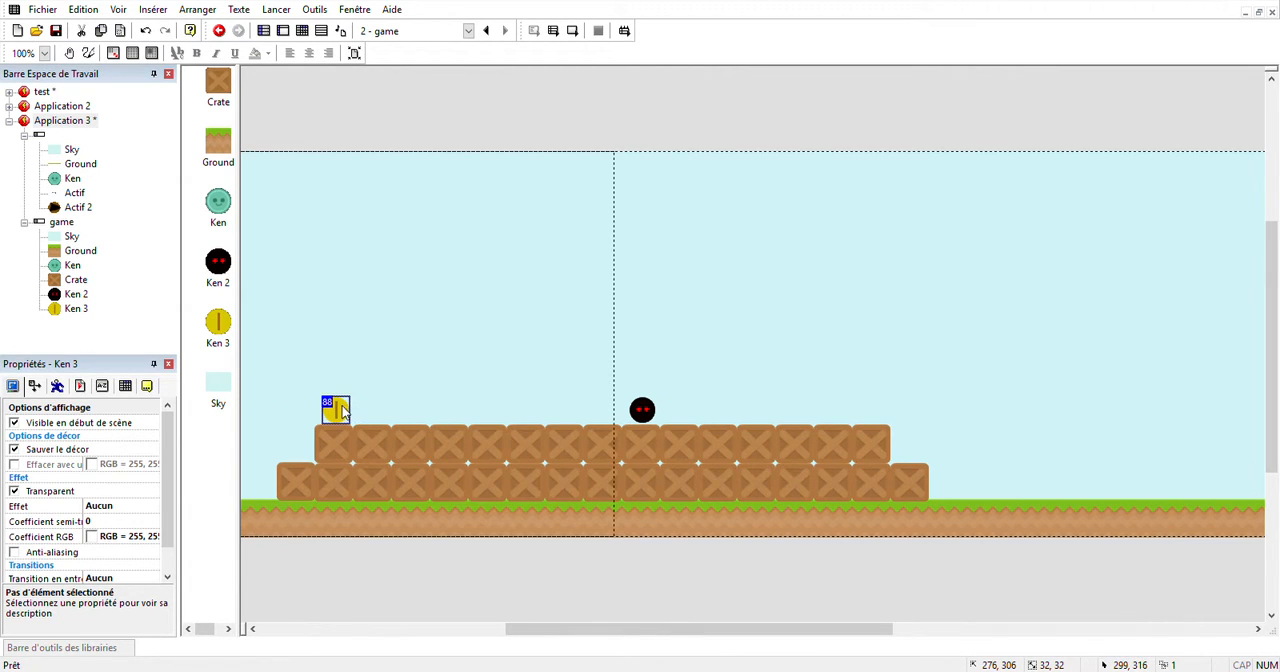
{"action": "left_click", "coordinate": [577, 304]}
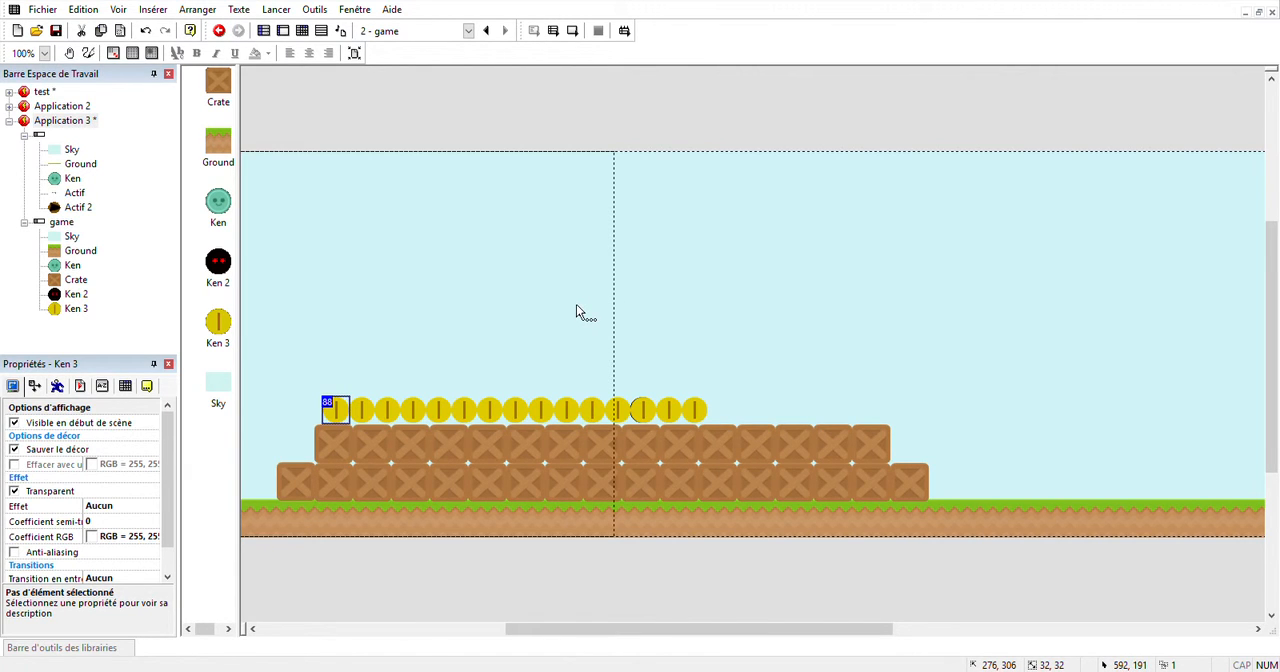
{"action": "left_click", "coordinate": [693, 408]}
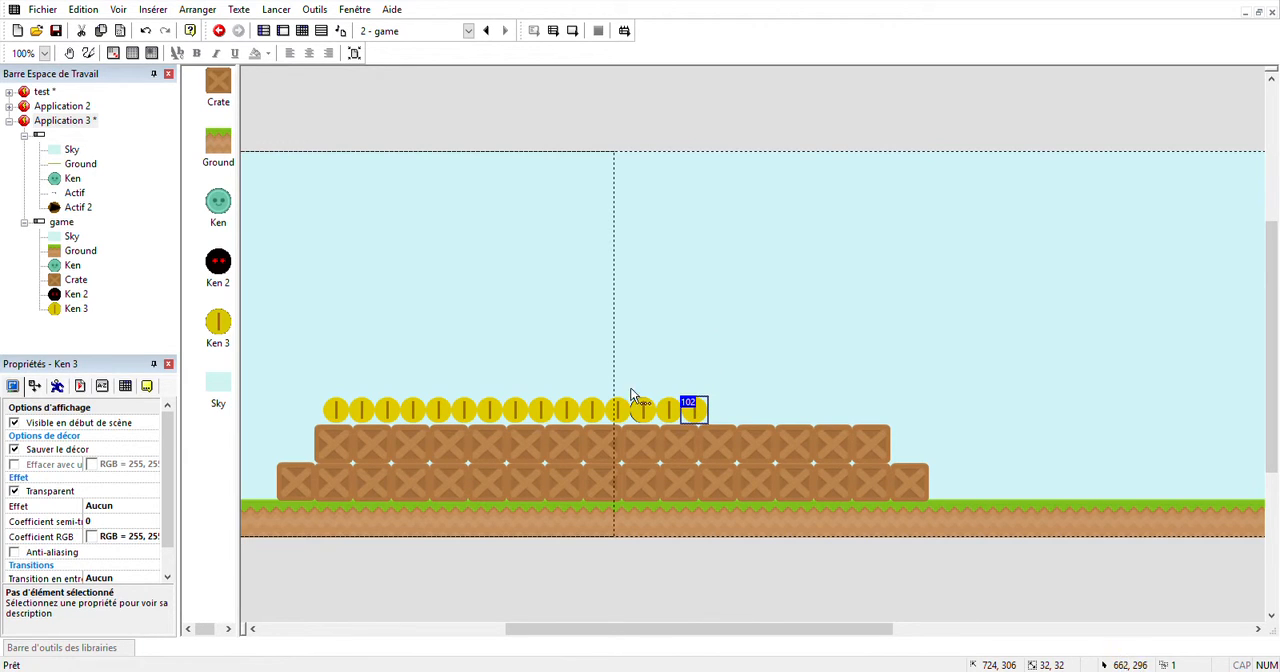
Extend the row of coins on top of the crate stack to 20 coins.
{"action": "left_click", "coordinate": [535, 371]}
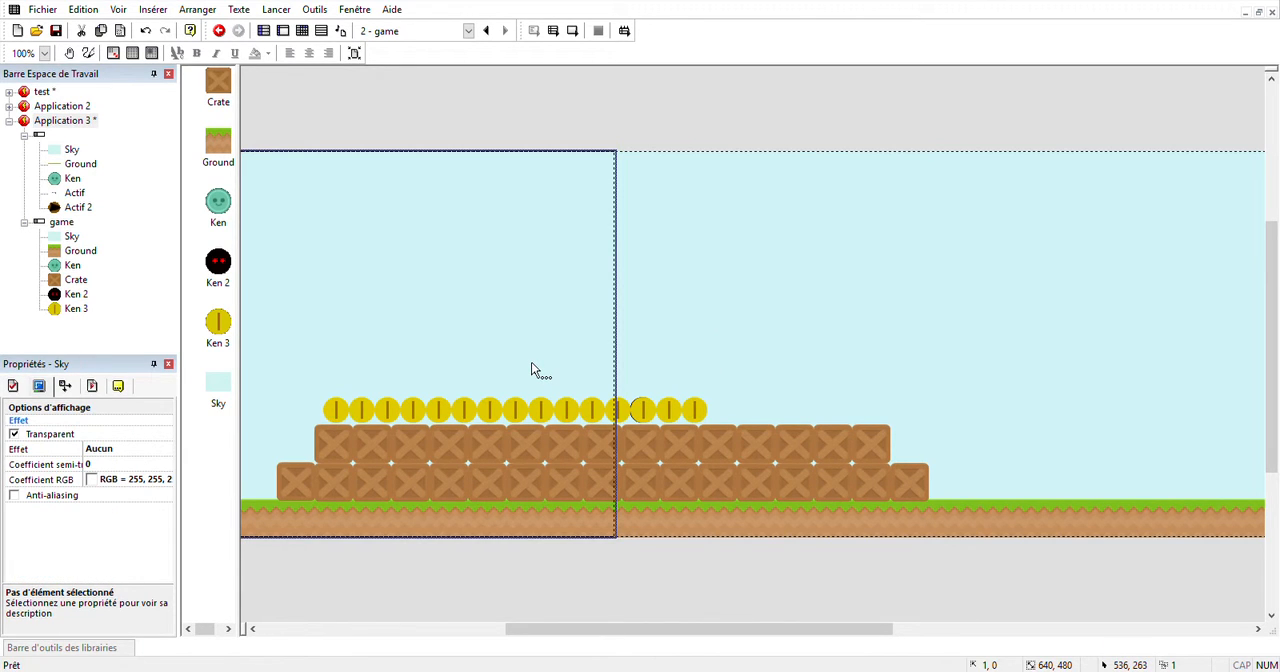
{"action": "key", "text": "ctrl+z"}
{"action": "left_click", "coordinate": [343, 413]}
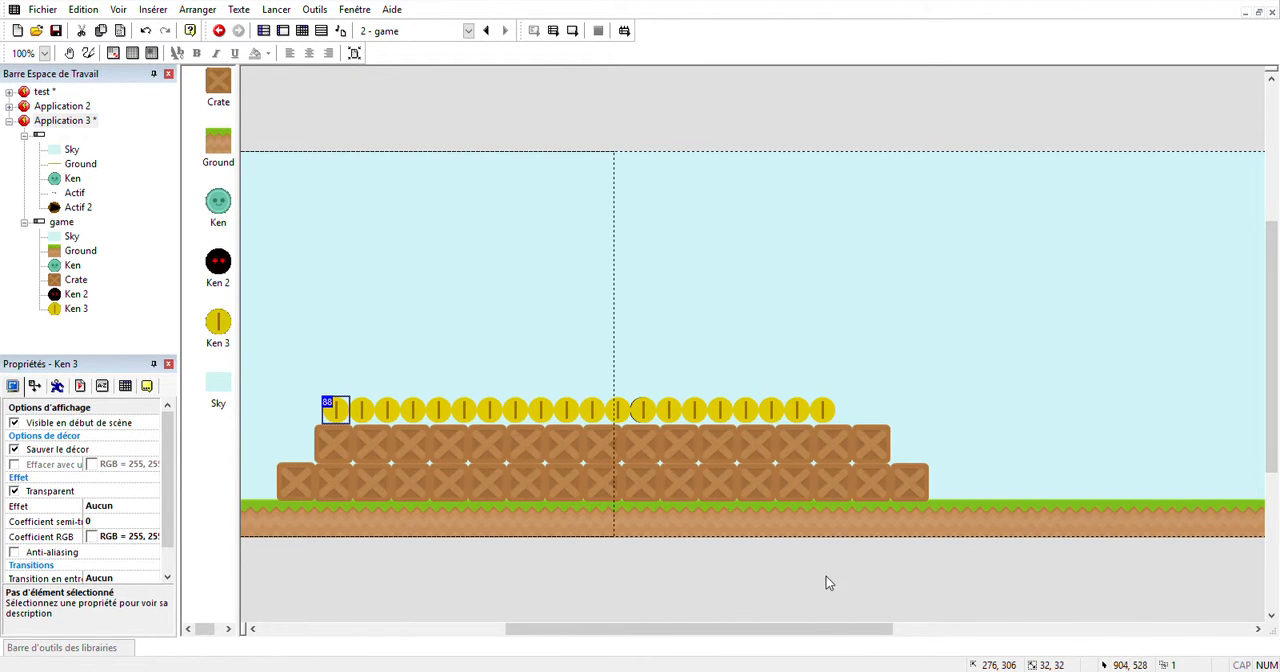
{"action": "left_click_drag", "start_coordinate": [834, 632], "coordinate": [934, 632]}
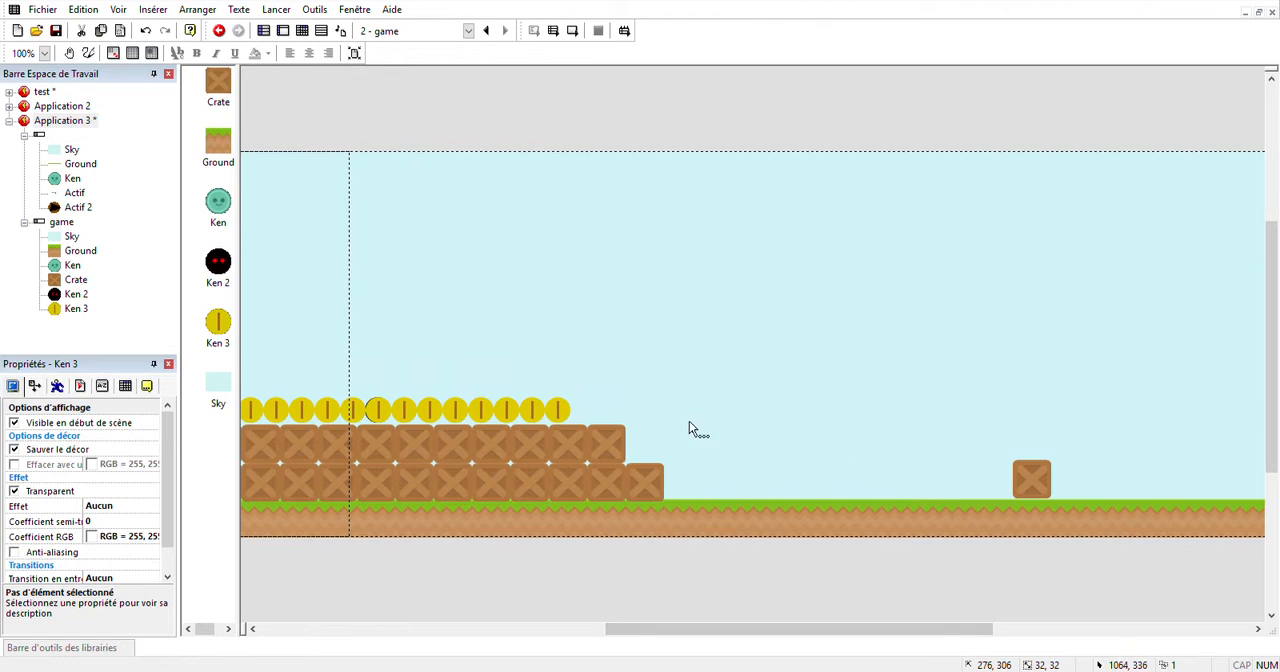
Copy the last coin of the row and place the copy on top of the lone crate at about 1474, 351.
{"action": "left_click", "coordinate": [563, 416]}
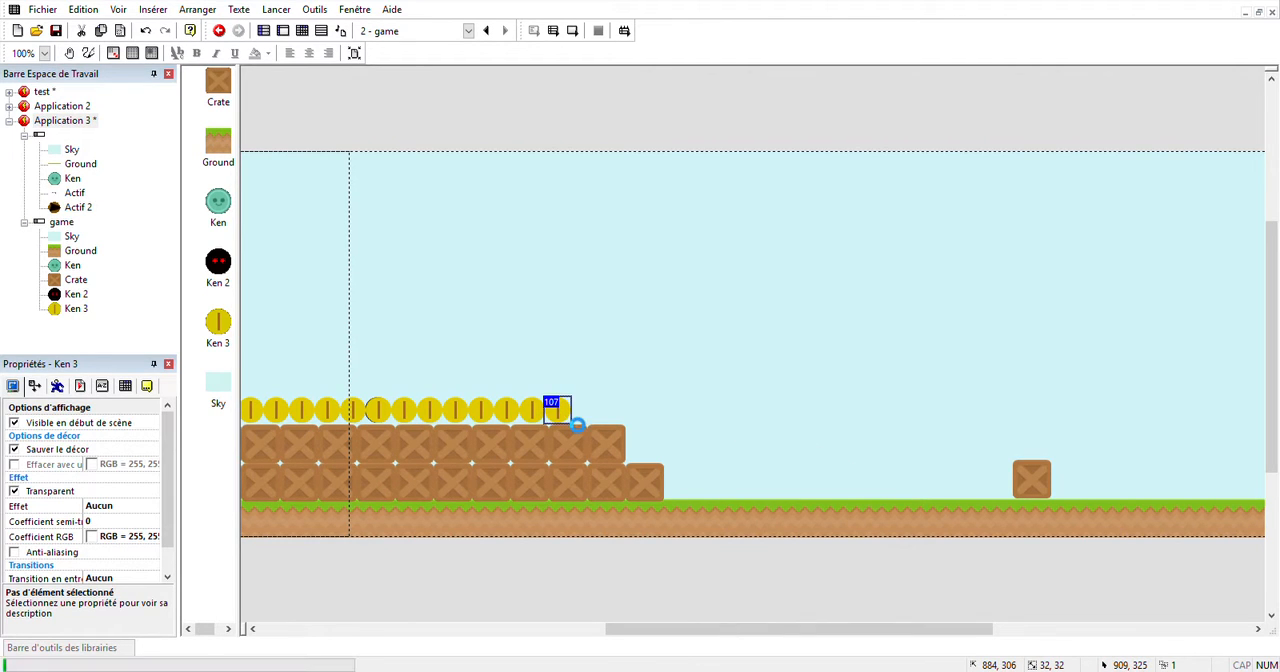
{"action": "left_click", "coordinate": [758, 481]}
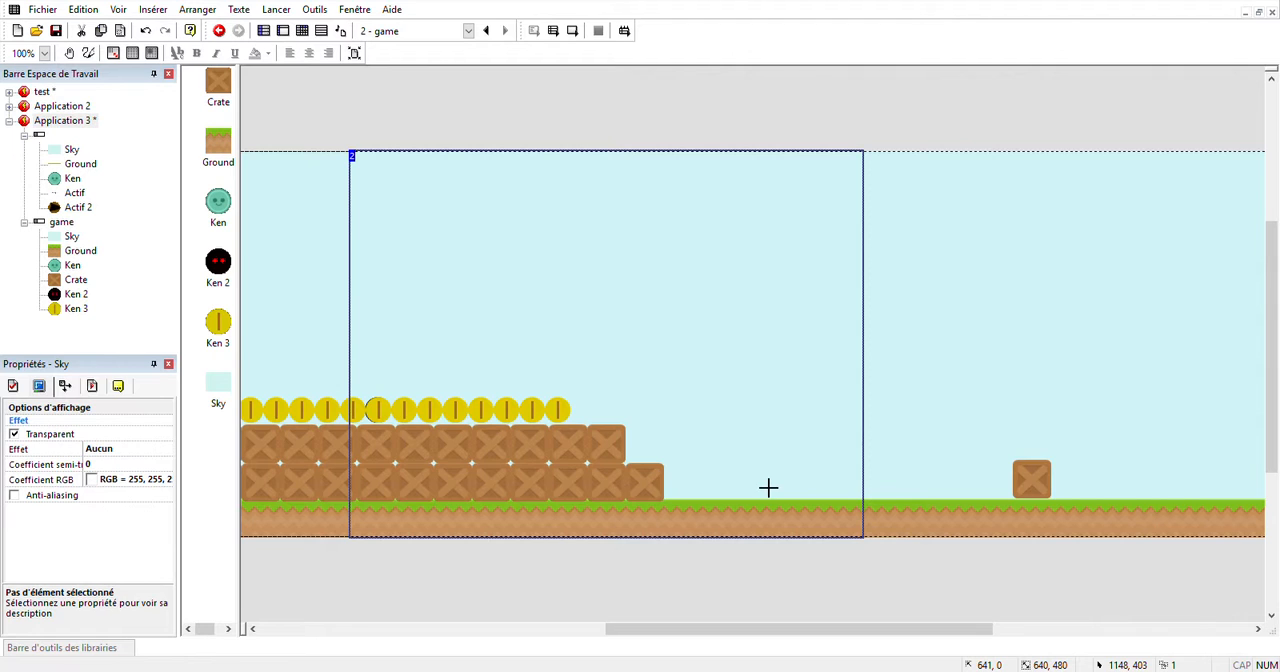
{"action": "left_click", "coordinate": [1046, 457]}
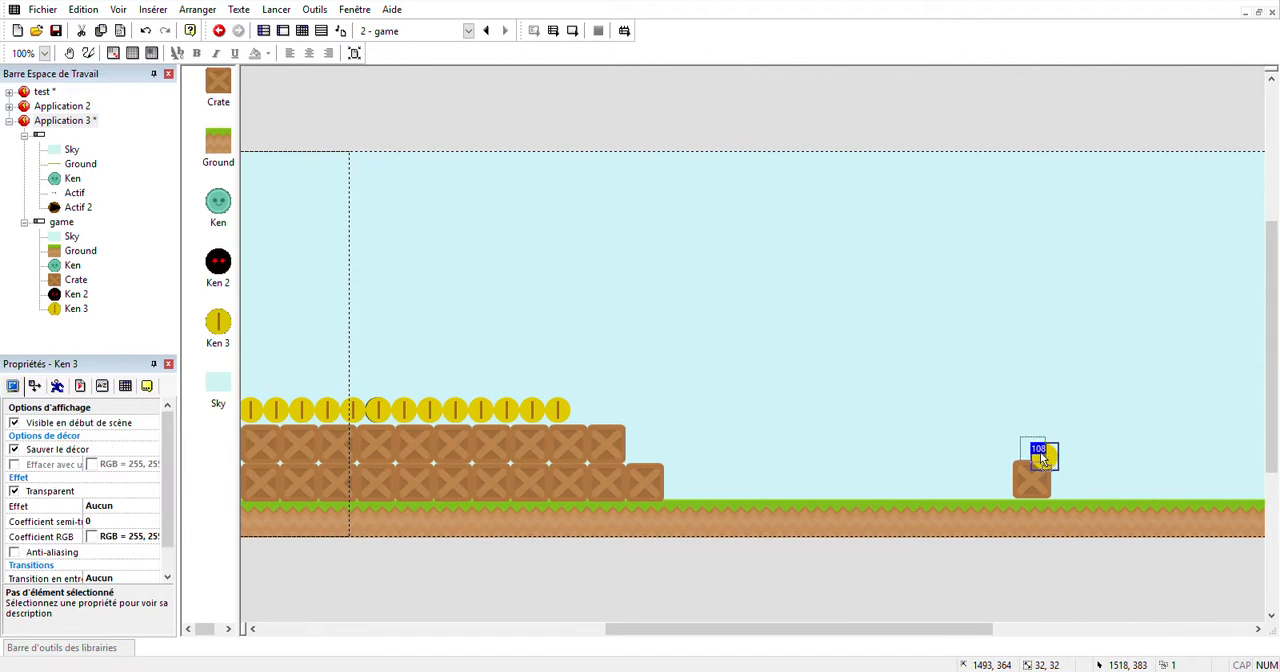
{"action": "left_click_drag", "start_coordinate": [1040, 452], "coordinate": [1038, 448]}
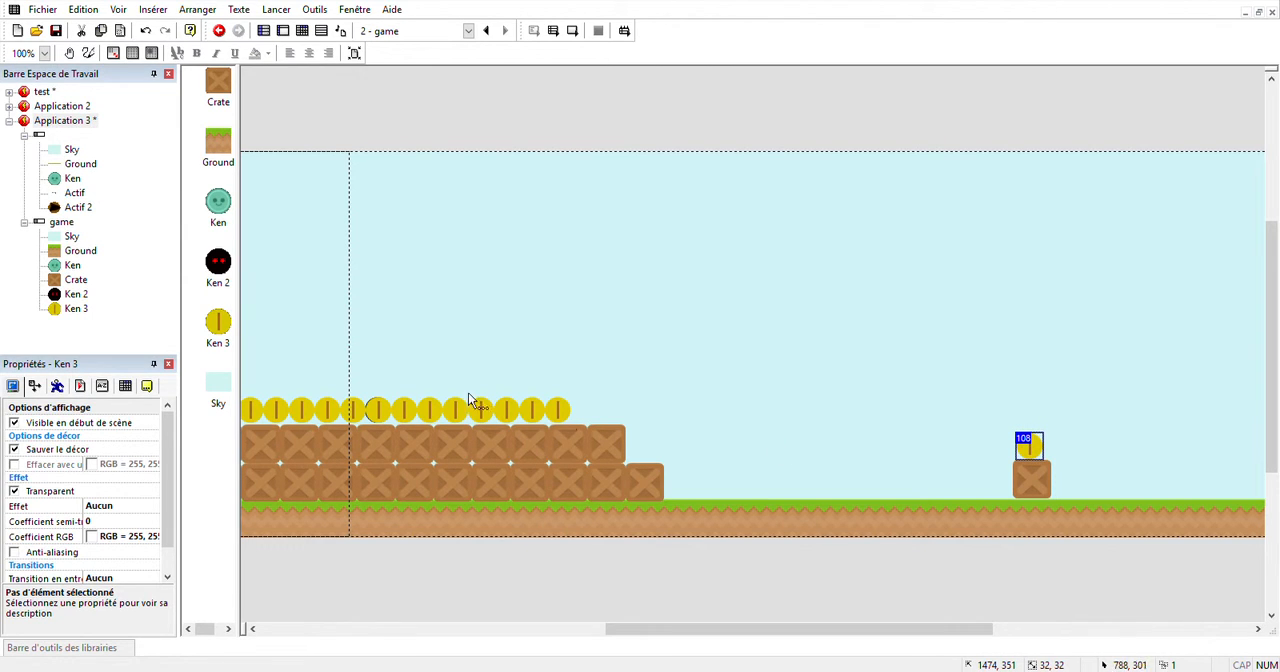
Add a second black Ken 2 enemy on the ground between the crate stack and the lone crate, at about 1247, 393.
{"action": "left_click", "coordinate": [377, 410]}
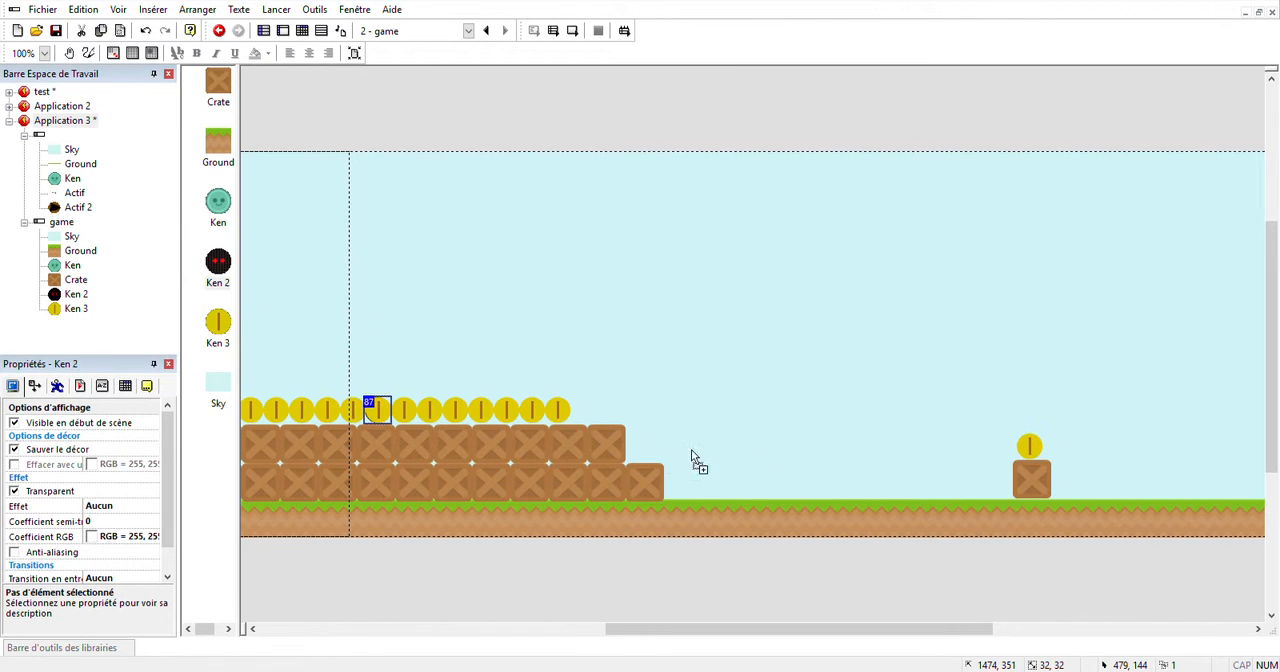
{"action": "left_click", "coordinate": [848, 493]}
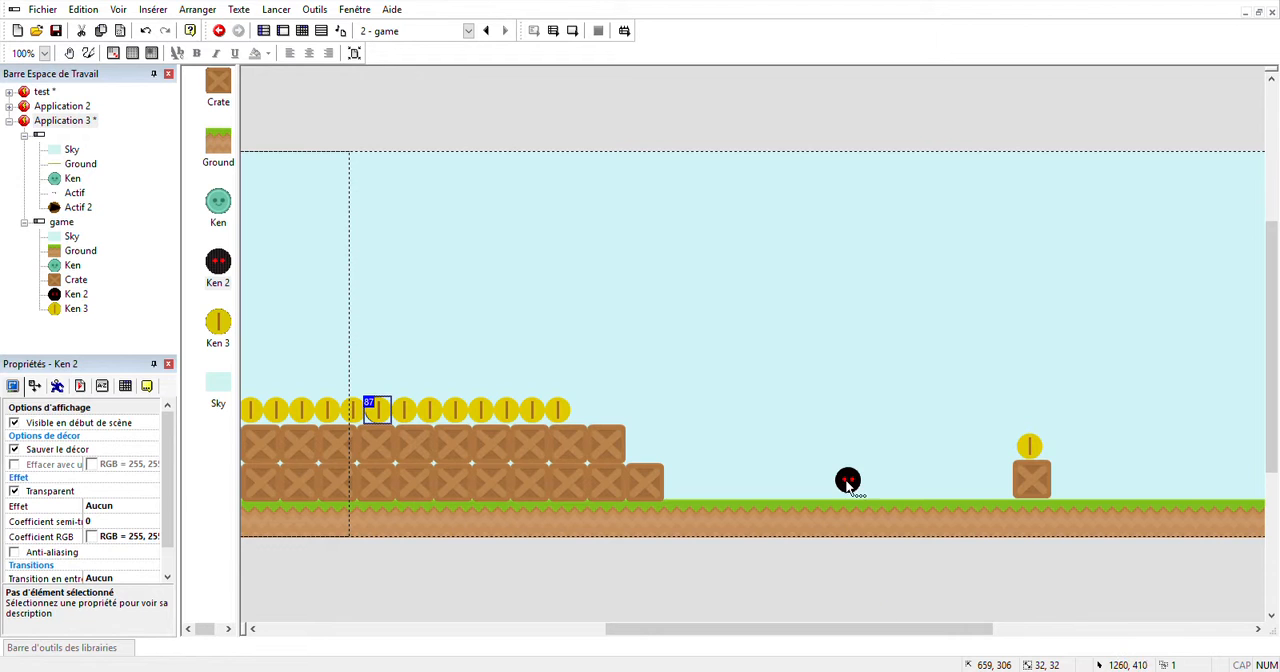
{"action": "mouse_move", "coordinate": [886, 628]}
{"action": "left_mouse_down"}
{"action": "mouse_move", "coordinate": [629, 610]}
{"action": "mouse_move", "coordinate": [909, 633]}
{"action": "left_mouse_up"}
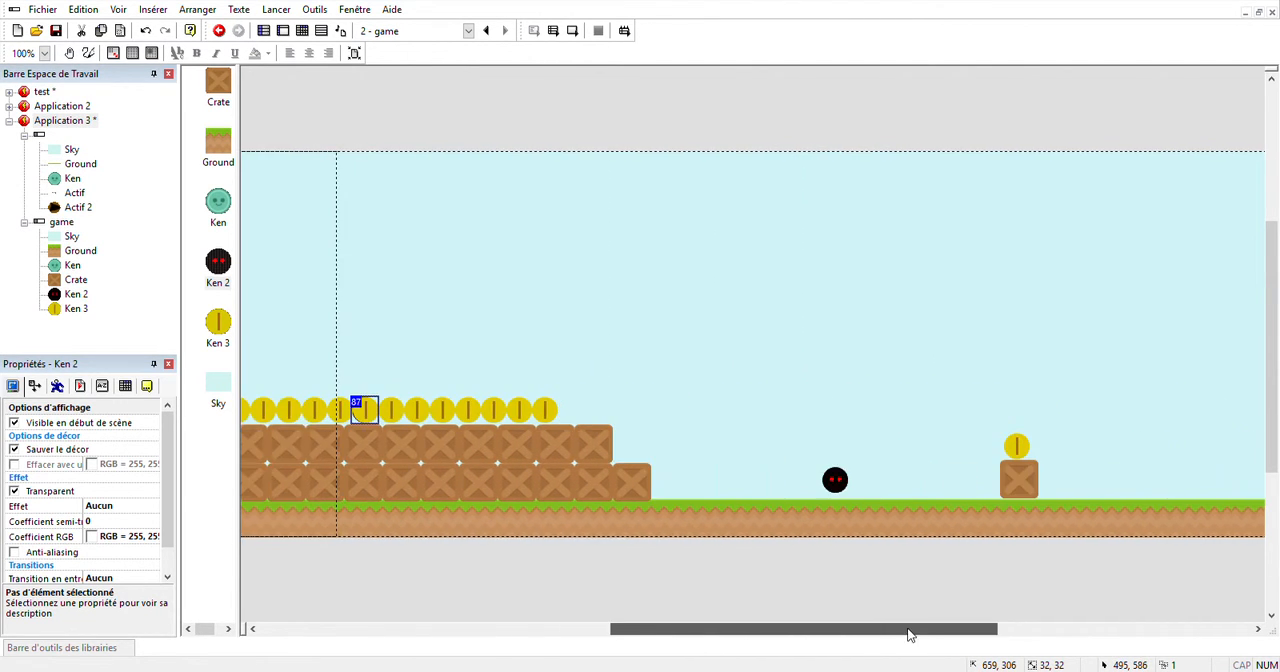
Set the movement type of the ground enemy Ken 2 to Cheminement.
{"action": "left_click", "coordinate": [848, 488]}
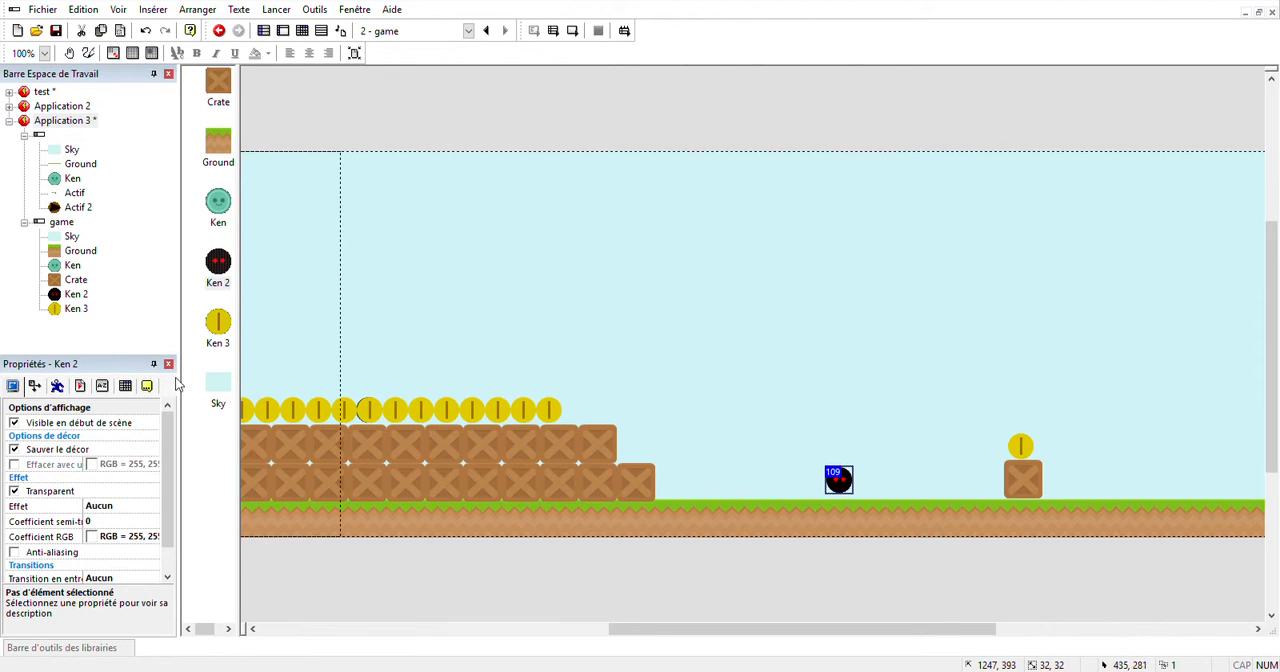
{"action": "left_click", "coordinate": [58, 388]}
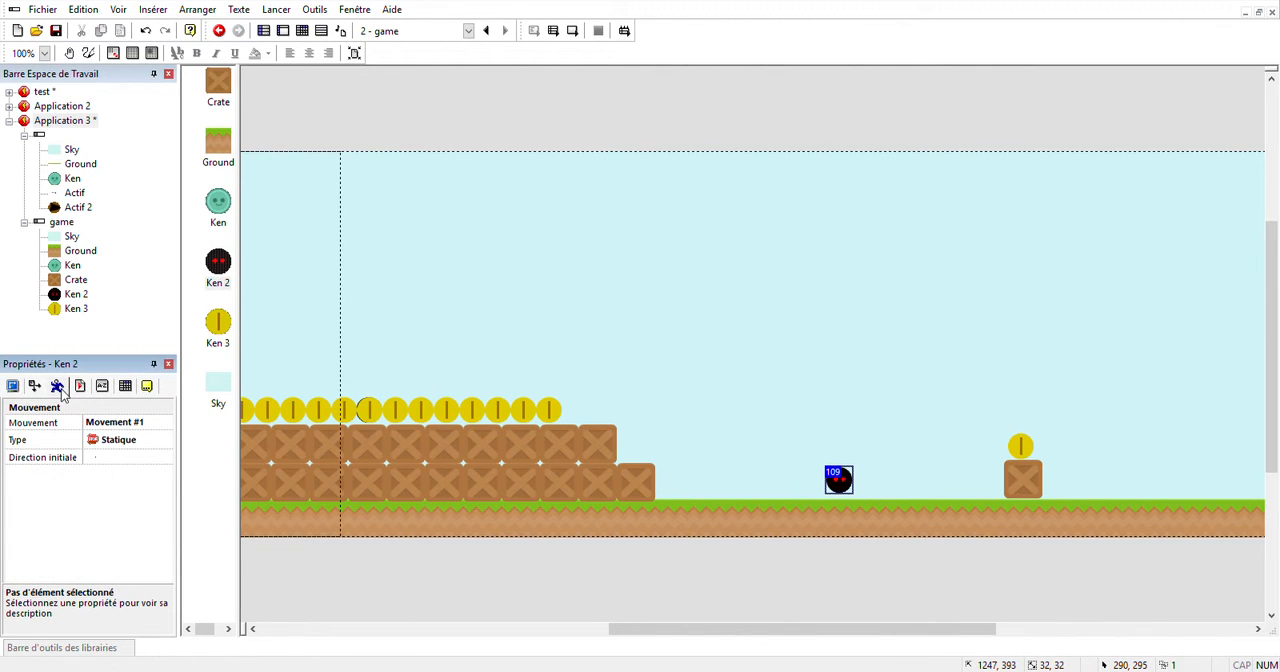
{"action": "left_click", "coordinate": [116, 436]}
{"action": "left_click", "coordinate": [178, 48]}
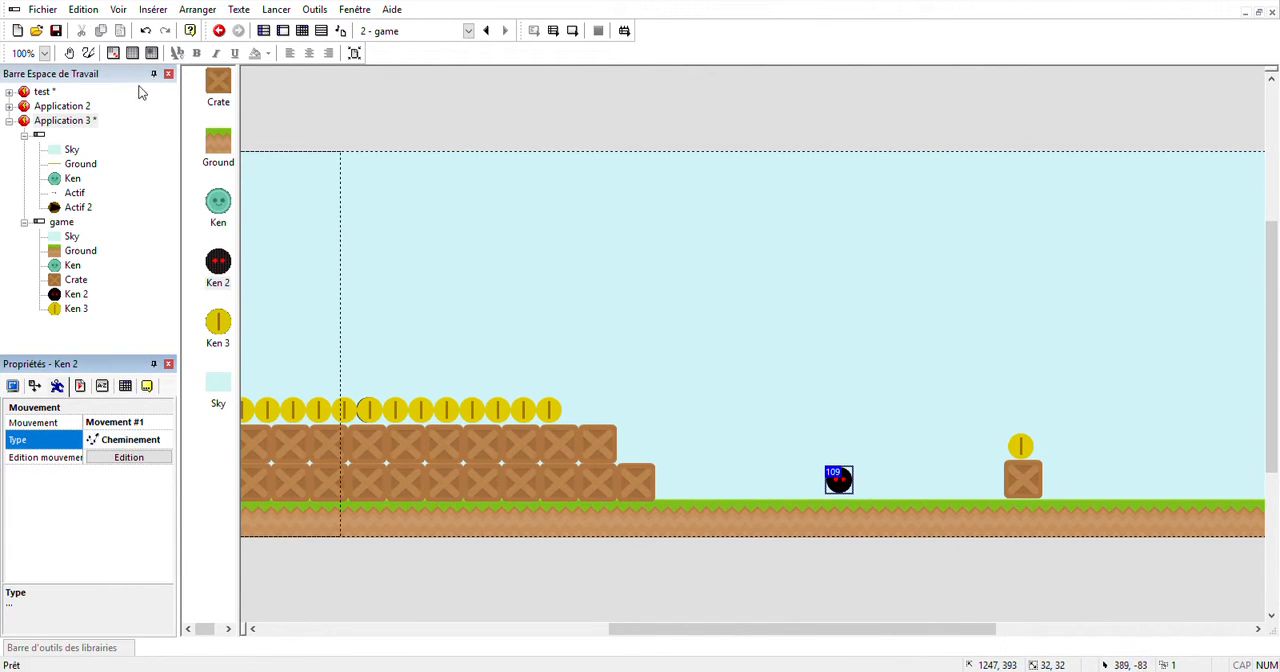
Draw the ground enemy's horizontal path from near the crate stack across to just before the lone crate, and test-run the scene.
{"action": "left_click", "coordinate": [137, 459]}
{"action": "left_click", "coordinate": [102, 192]}
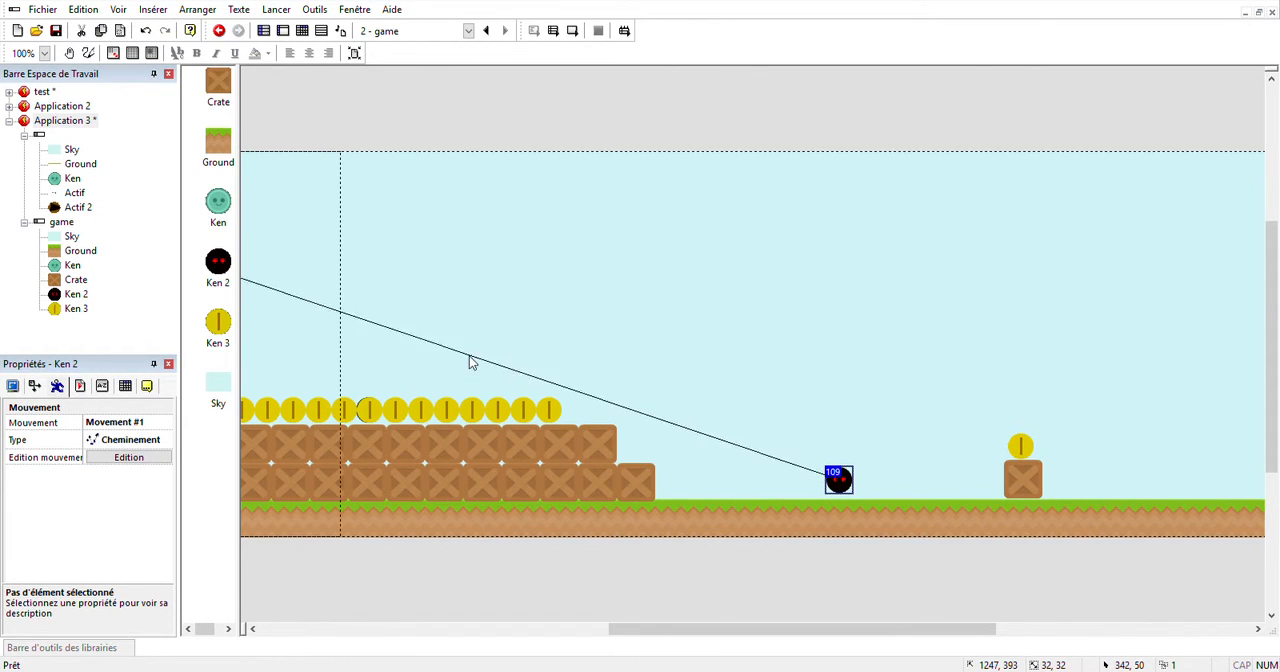
{"action": "left_click", "coordinate": [711, 480]}
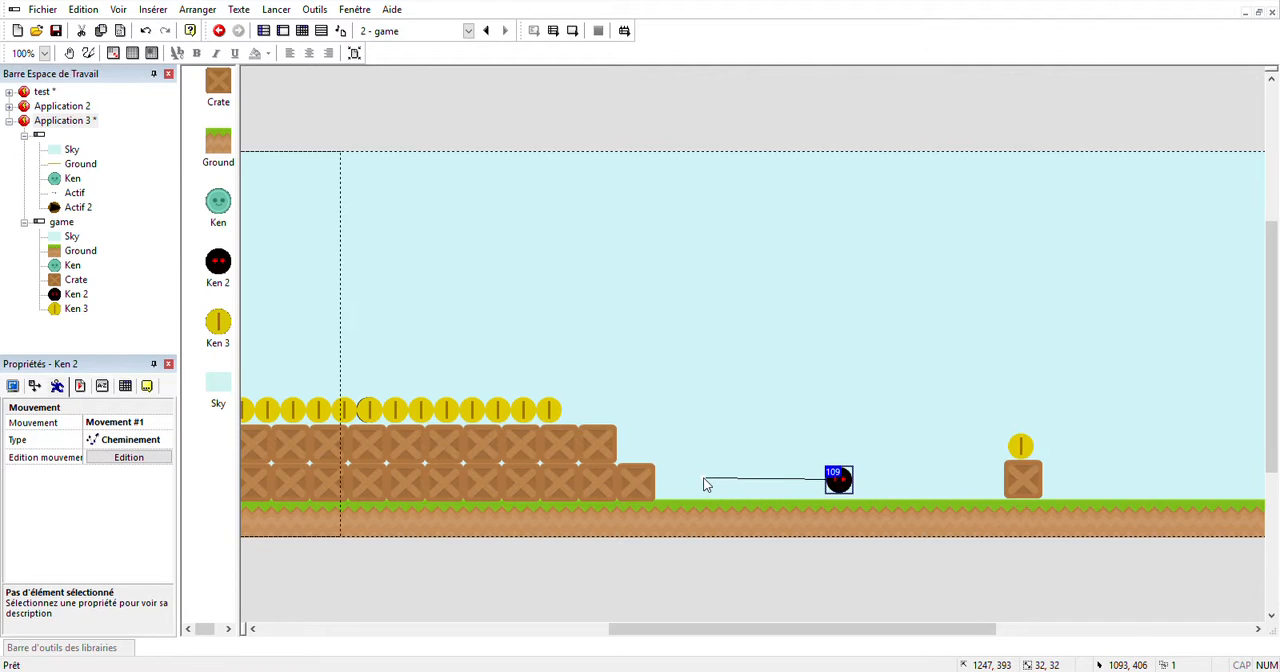
{"action": "left_click", "coordinate": [704, 479]}
{"action": "left_click", "coordinate": [976, 480]}
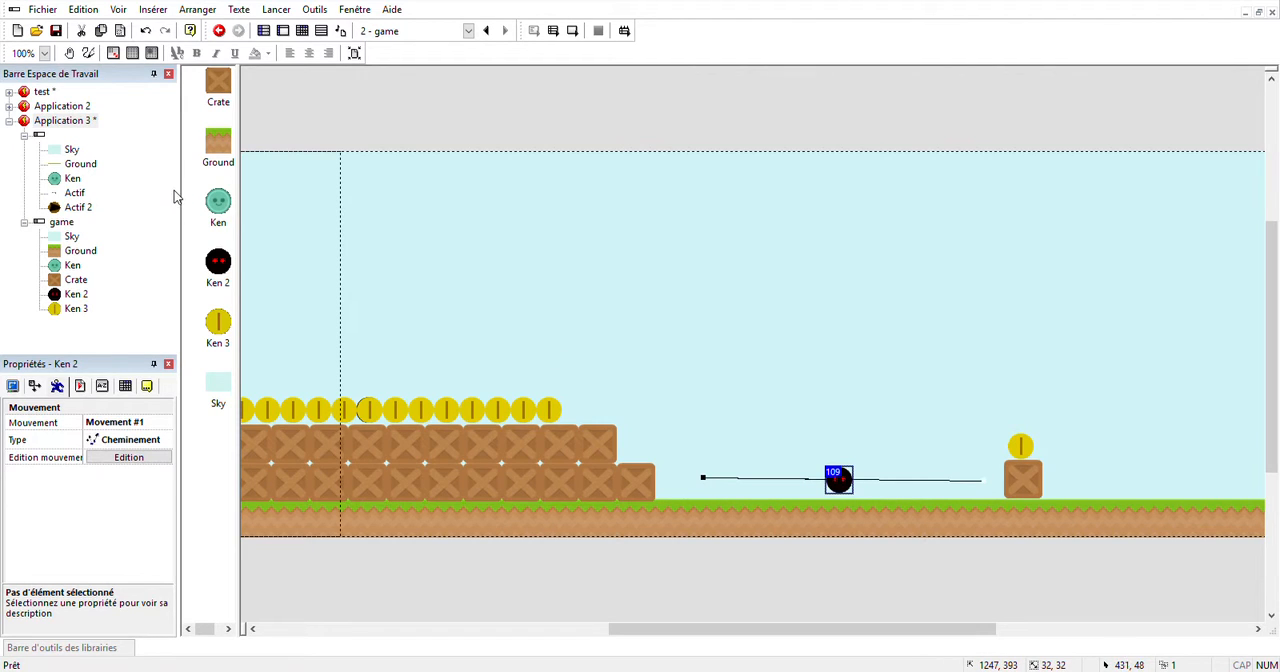
{"action": "left_click", "coordinate": [312, 213]}
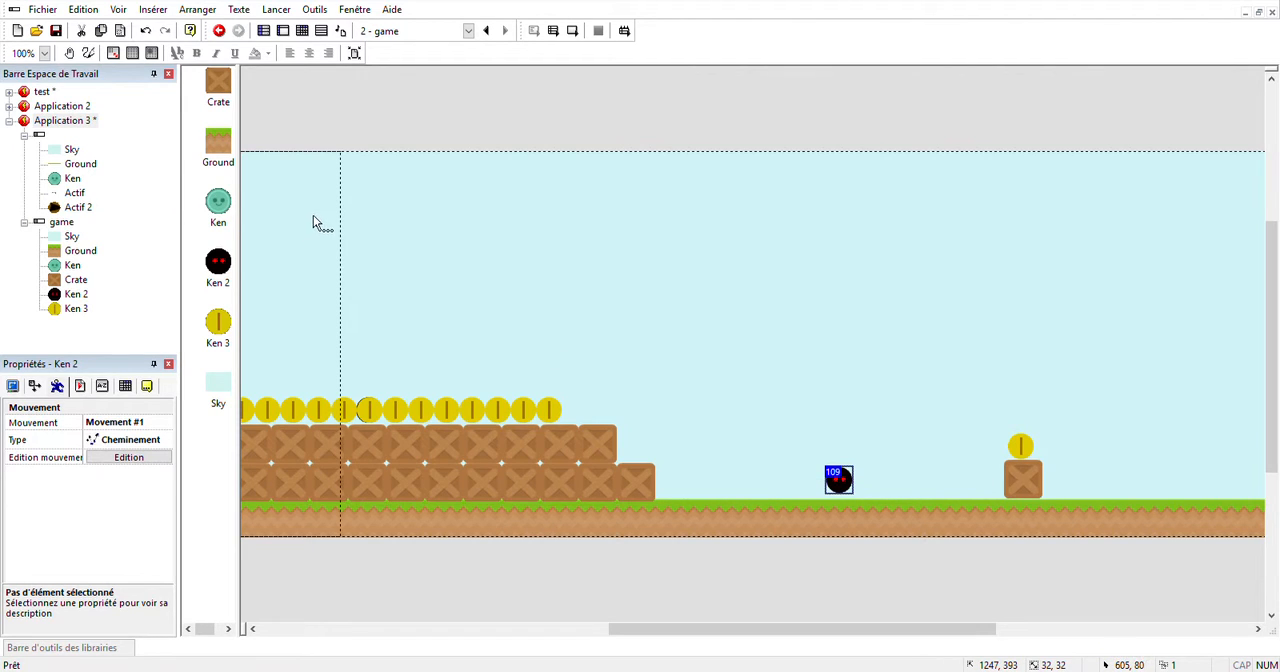
{"action": "left_click", "coordinate": [572, 31]}
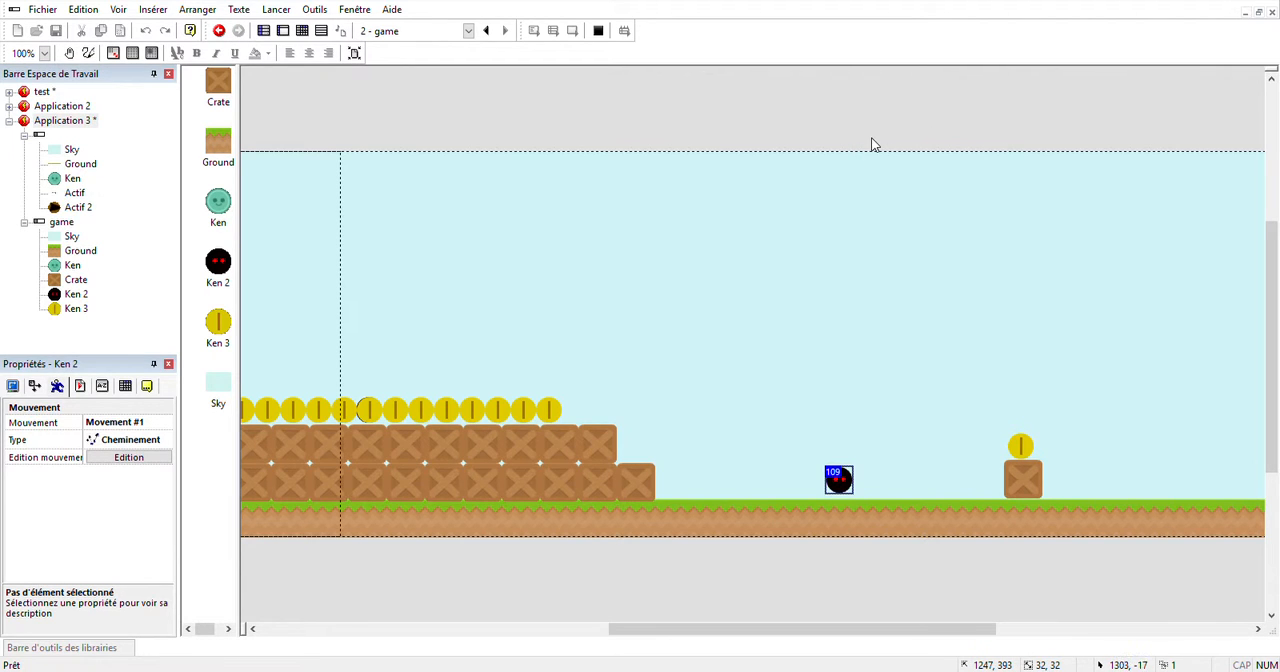
Add the library DirectionObject at the far end of the game scene and stretch it into an 8 × 432 vertical barrier at 1990, 0.
{"action": "left_click_drag", "start_coordinate": [797, 629], "coordinate": [1000, 629]}
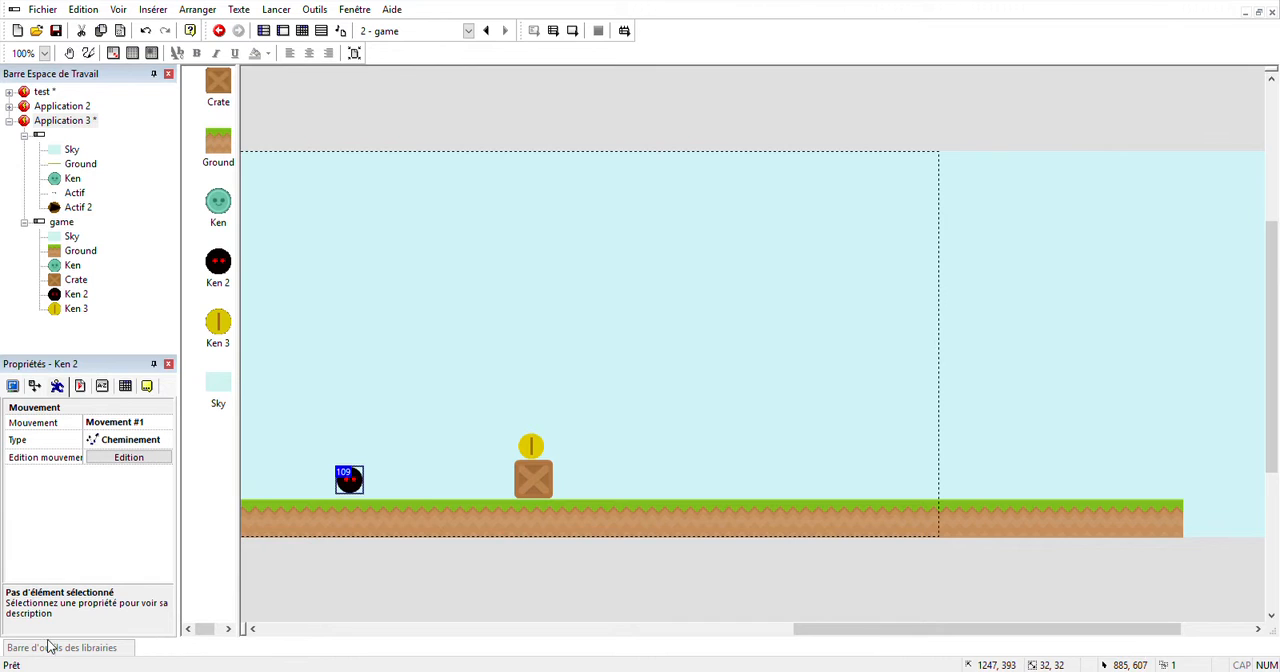
{"action": "mouse_move", "coordinate": [48, 643]}
{"action": "left_click", "coordinate": [916, 568]}
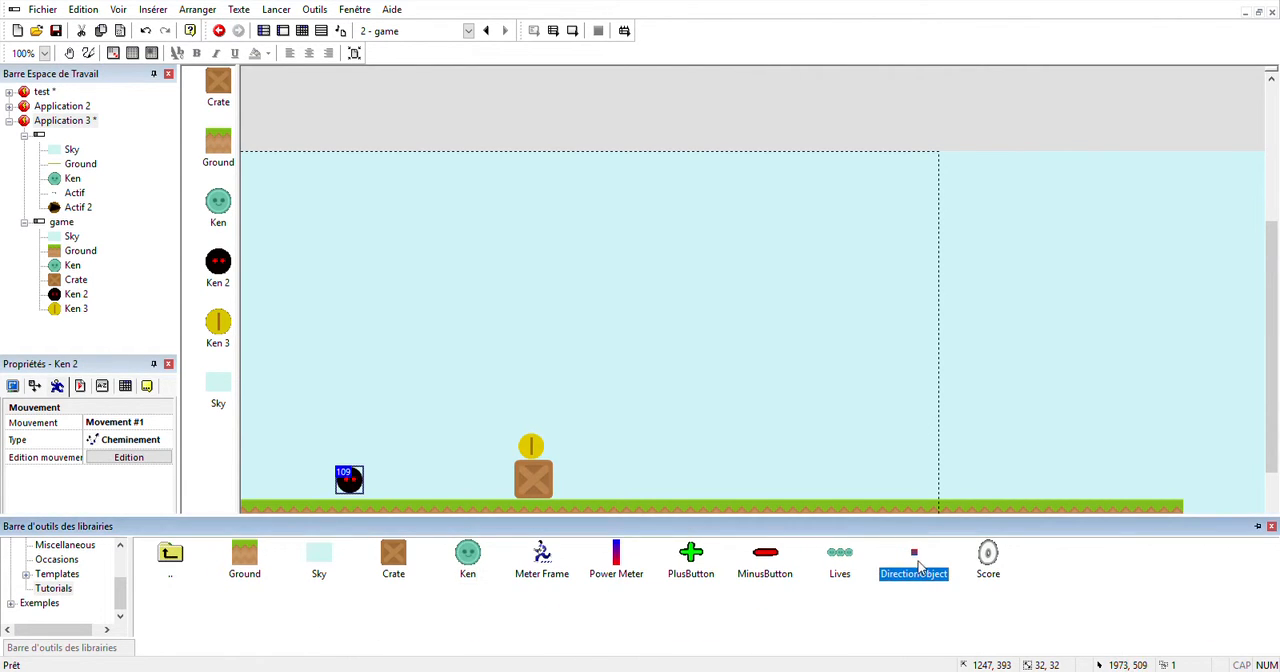
{"action": "left_click_drag", "start_coordinate": [922, 566], "coordinate": [937, 500]}
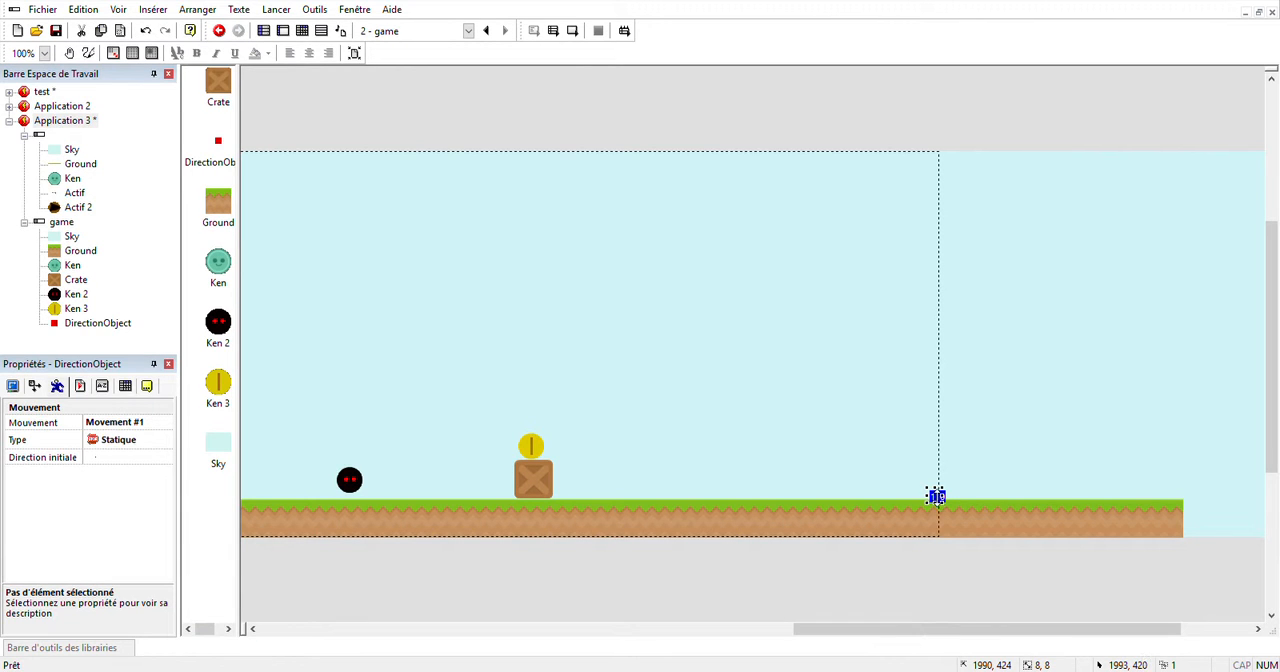
{"action": "left_click_drag", "start_coordinate": [935, 493], "coordinate": [929, 156]}
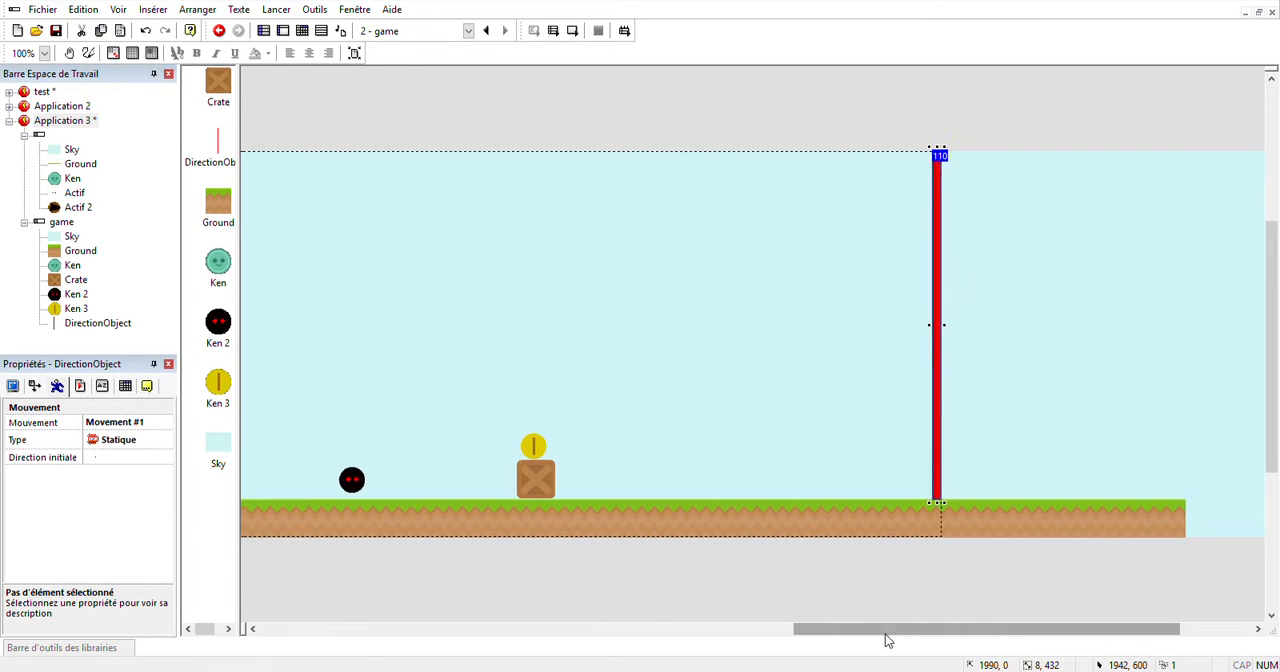
Paste a copy of the red vertical barrier and align it with the starting edge of the scene behind Ken.
{"action": "left_click_drag", "start_coordinate": [886, 629], "coordinate": [376, 629]}
{"action": "left_click", "coordinate": [440, 494]}
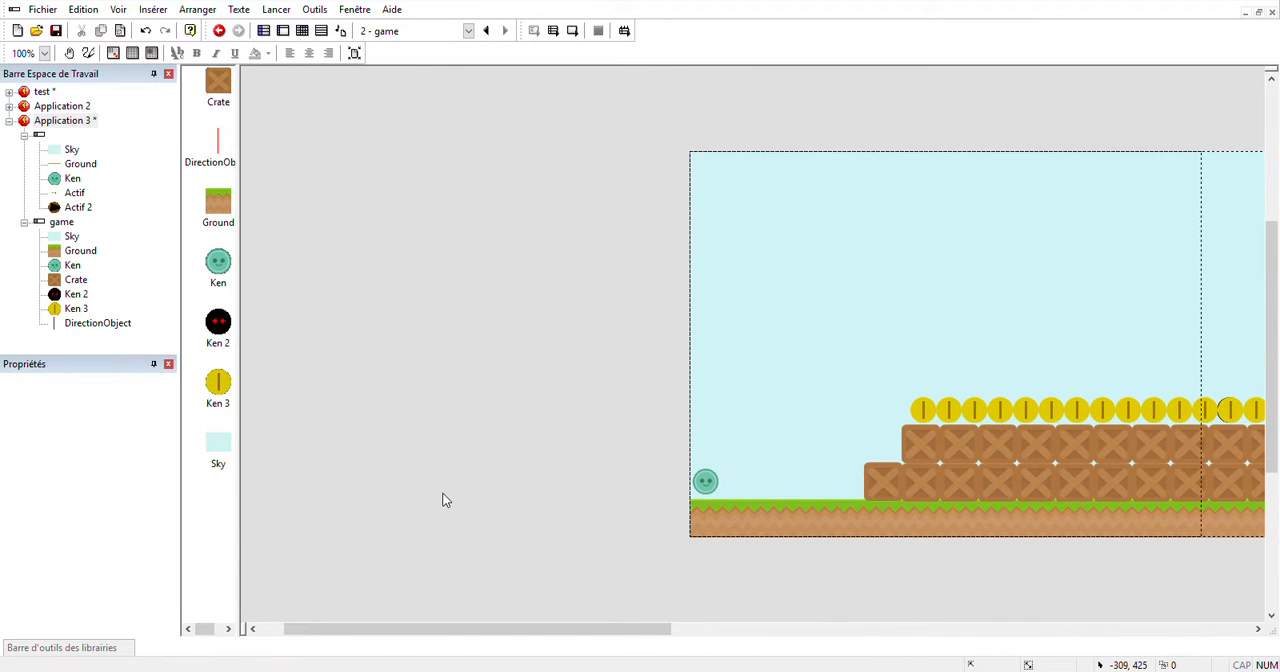
{"action": "key", "text": "ctrl+v"}
{"action": "left_click", "coordinate": [711, 410]}
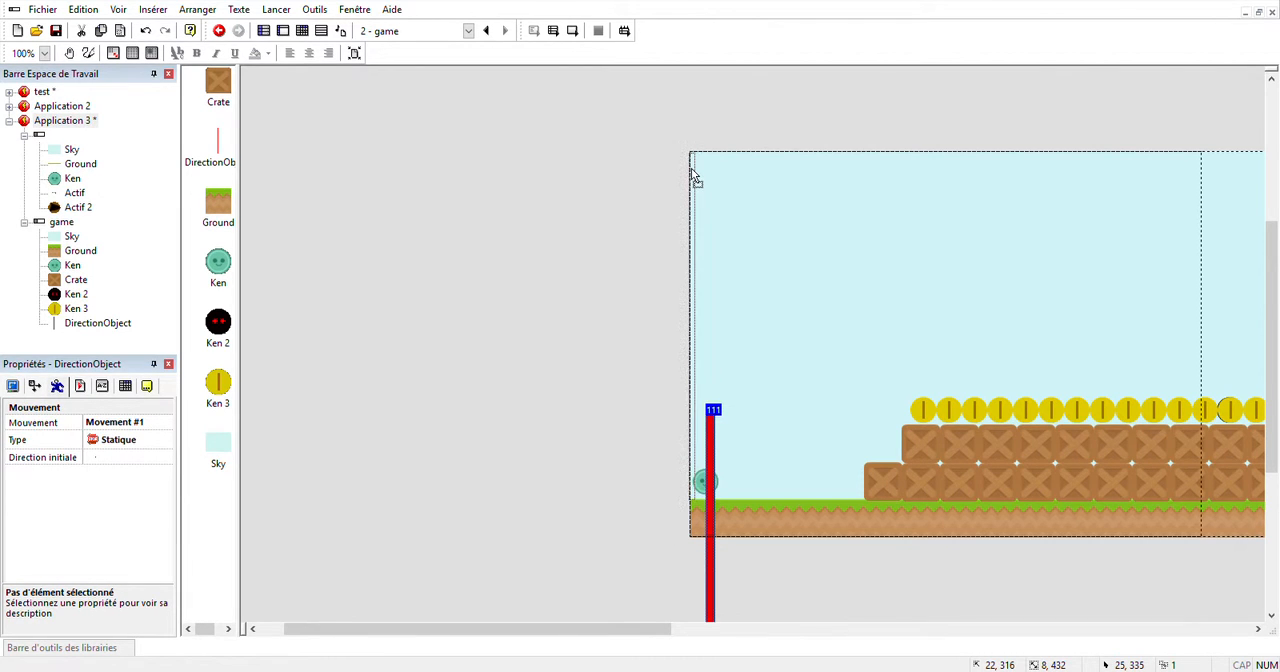
{"action": "left_click_drag", "start_coordinate": [695, 175], "coordinate": [695, 183]}
{"action": "left_click", "coordinate": [589, 429]}
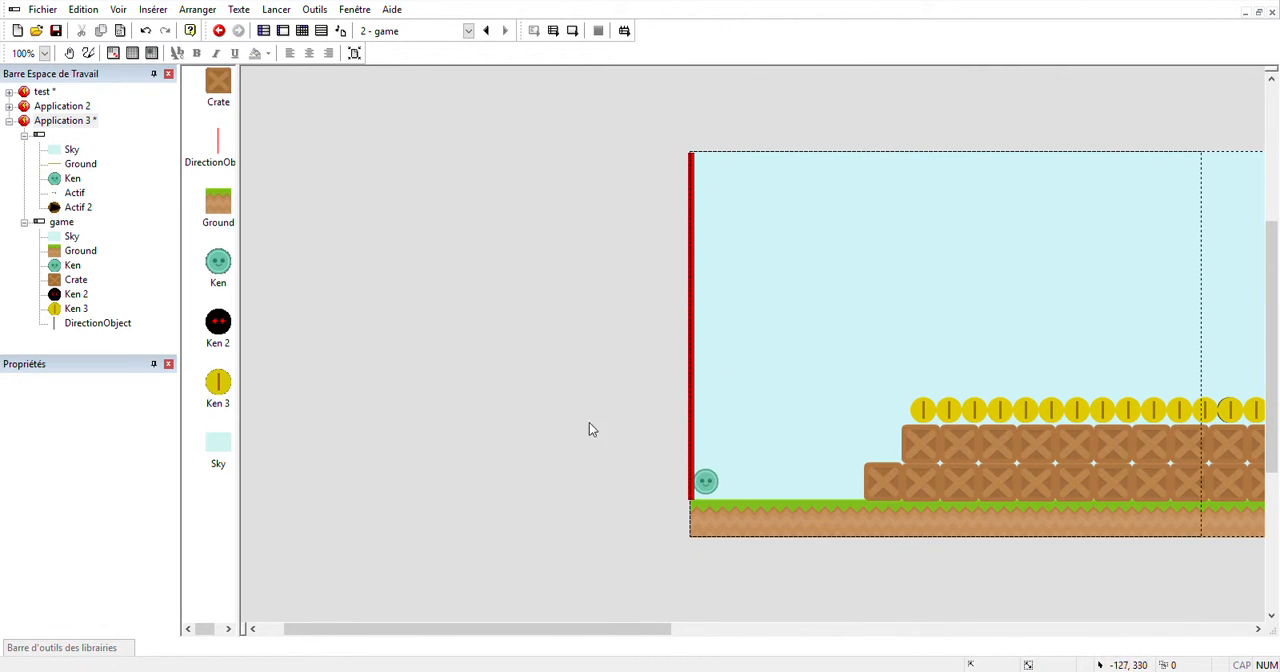
Add Pistachio from the Chocobreak Tutorial library beside the end barrier as a 34 × 424 vertical column at 1957, 4.
{"action": "left_click_drag", "start_coordinate": [600, 630], "coordinate": [990, 636]}
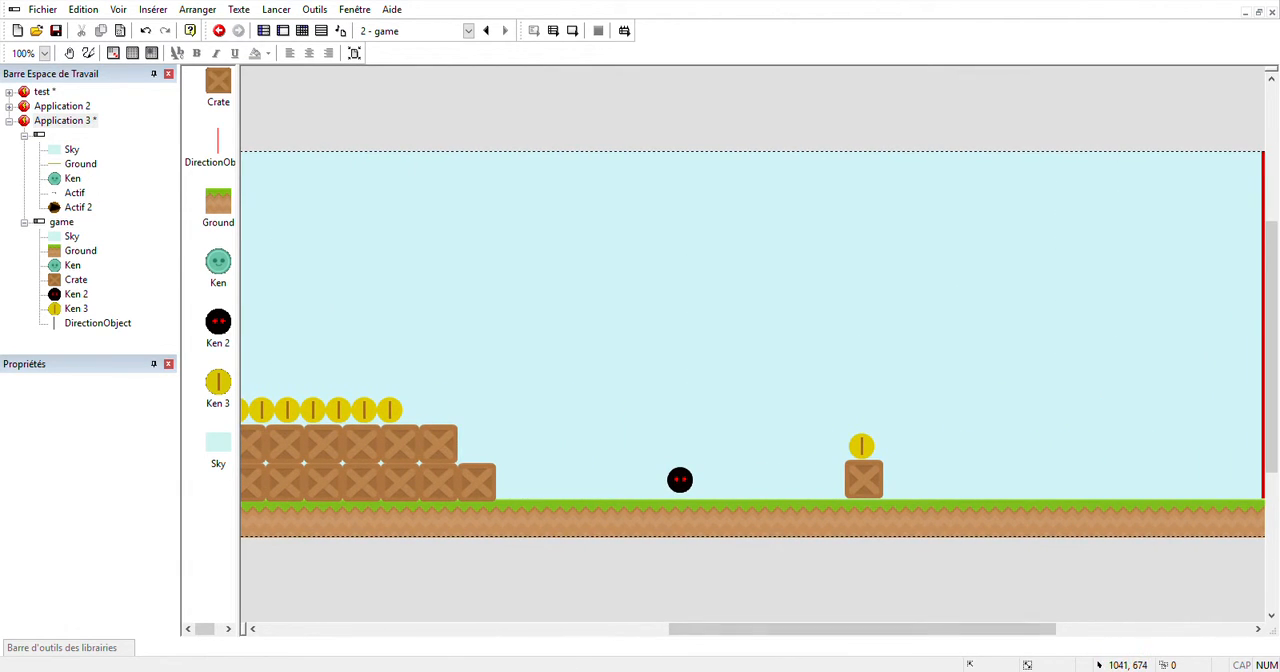
{"action": "mouse_move", "coordinate": [131, 649]}
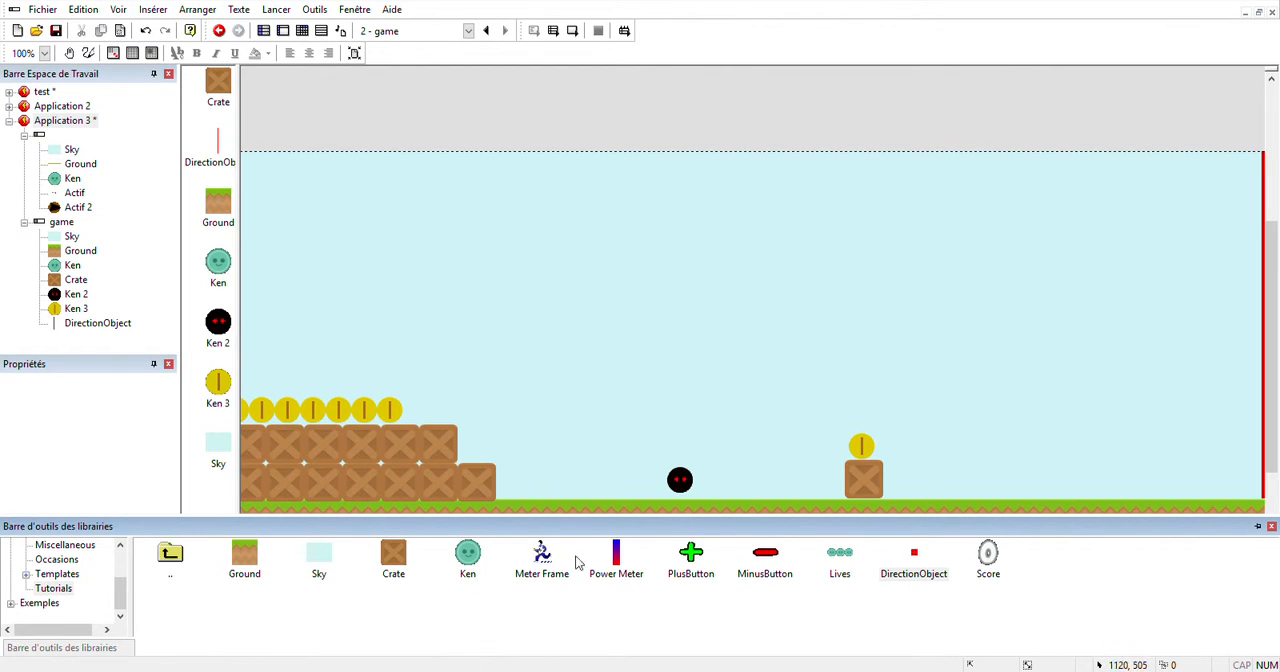
{"action": "double_click", "coordinate": [184, 558]}
{"action": "double_click", "coordinate": [205, 560]}
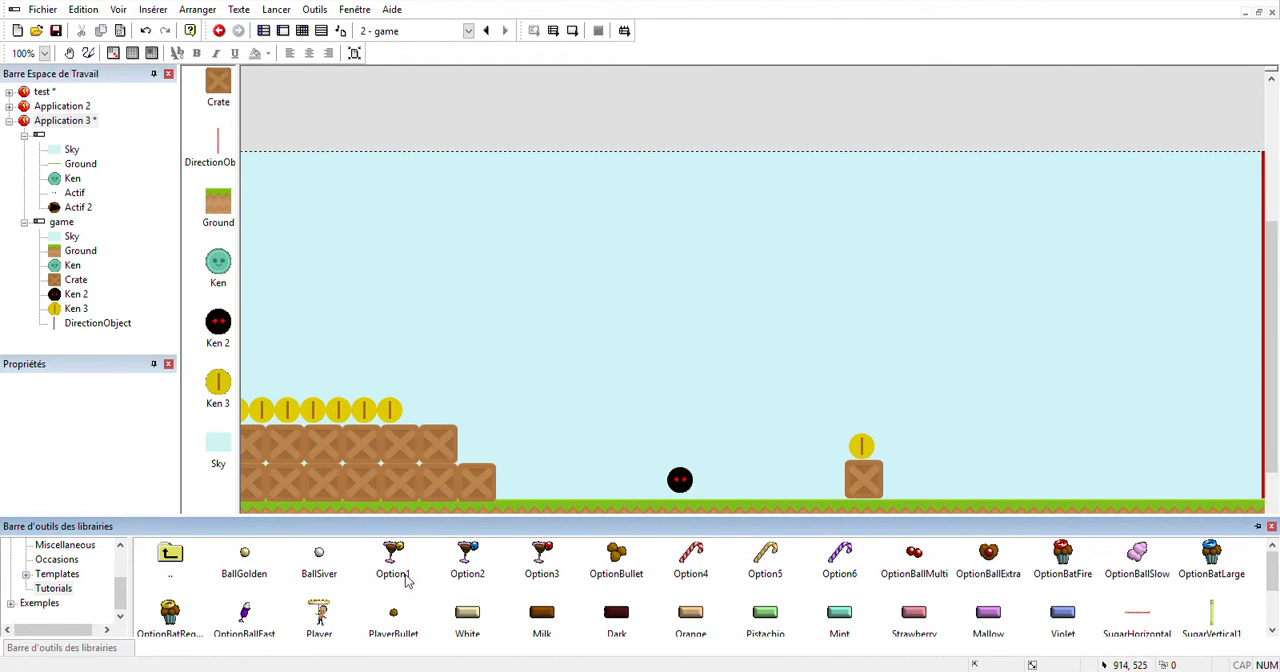
{"action": "left_click_drag", "start_coordinate": [765, 614], "coordinate": [1205, 154]}
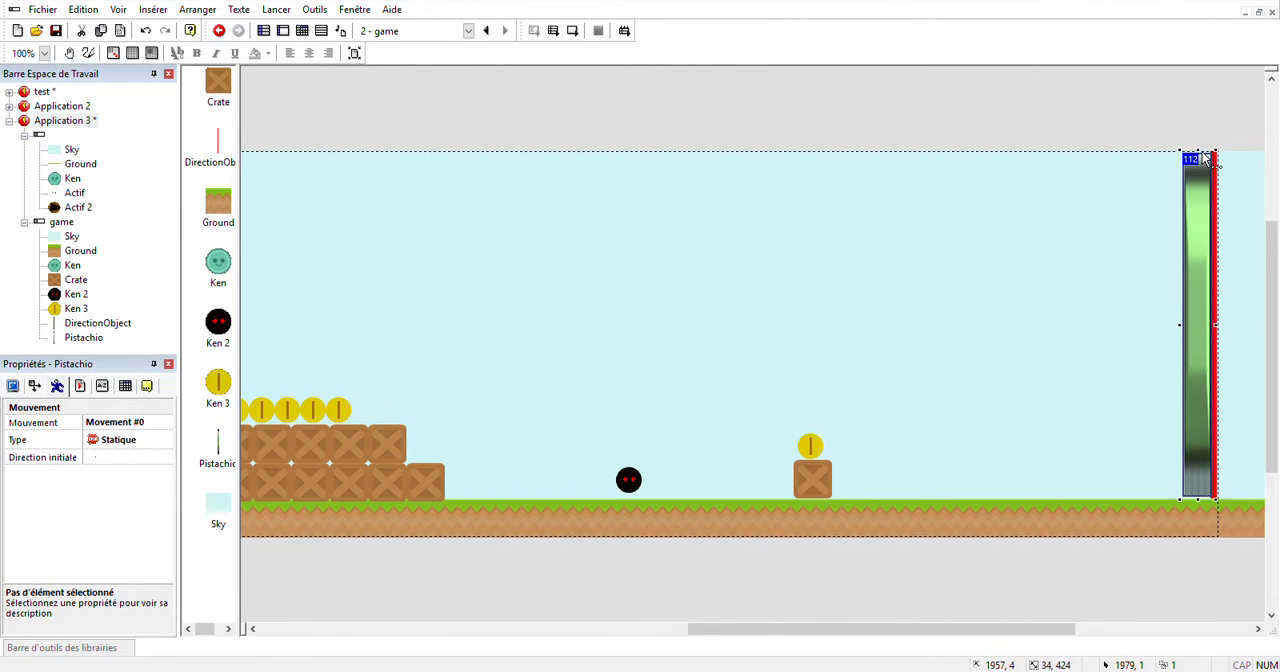
Add the Lives and Score objects from AllBoxedUp-Library to the upper corners of the game scene's first screen.
{"action": "left_click", "coordinate": [1116, 594]}
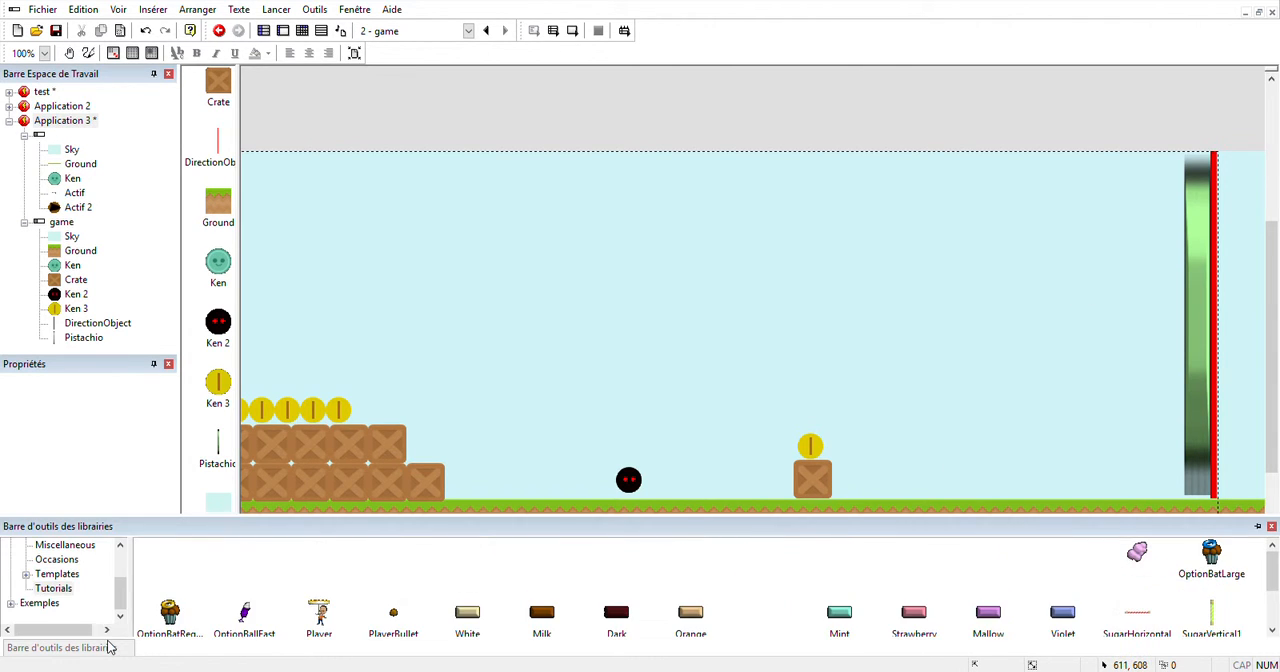
{"action": "double_click", "coordinate": [170, 556]}
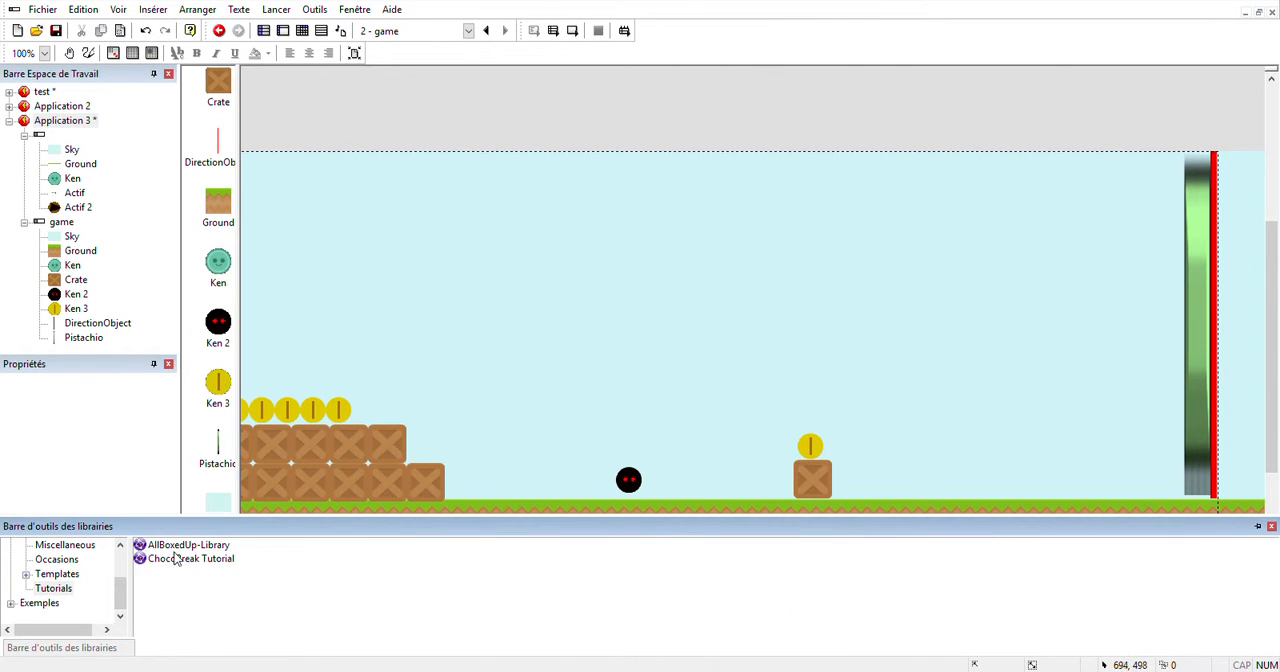
{"action": "double_click", "coordinate": [178, 550]}
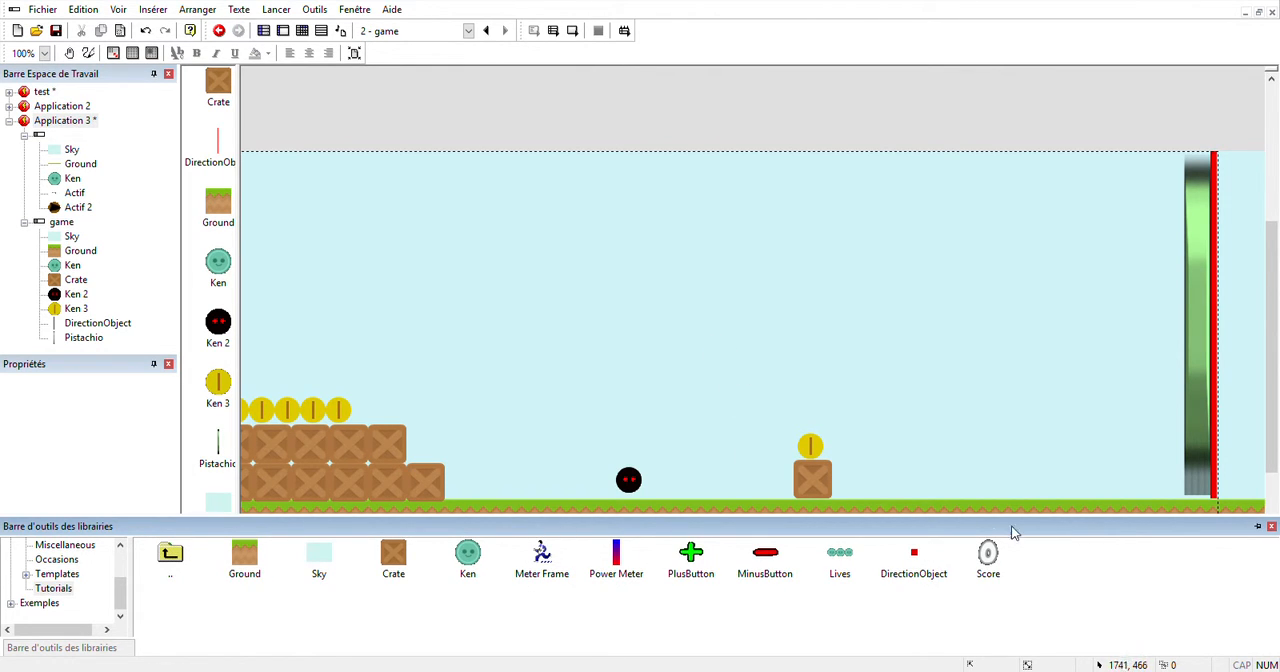
{"action": "left_click", "coordinate": [496, 334]}
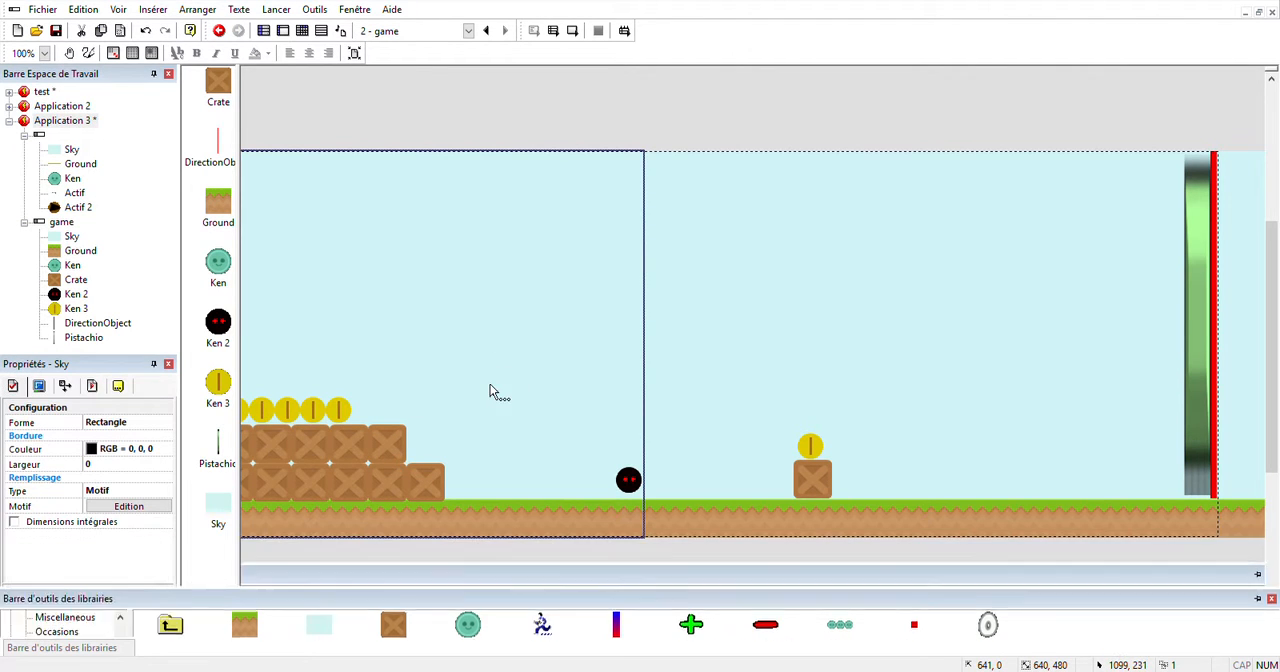
{"action": "left_click_drag", "start_coordinate": [785, 632], "coordinate": [256, 622]}
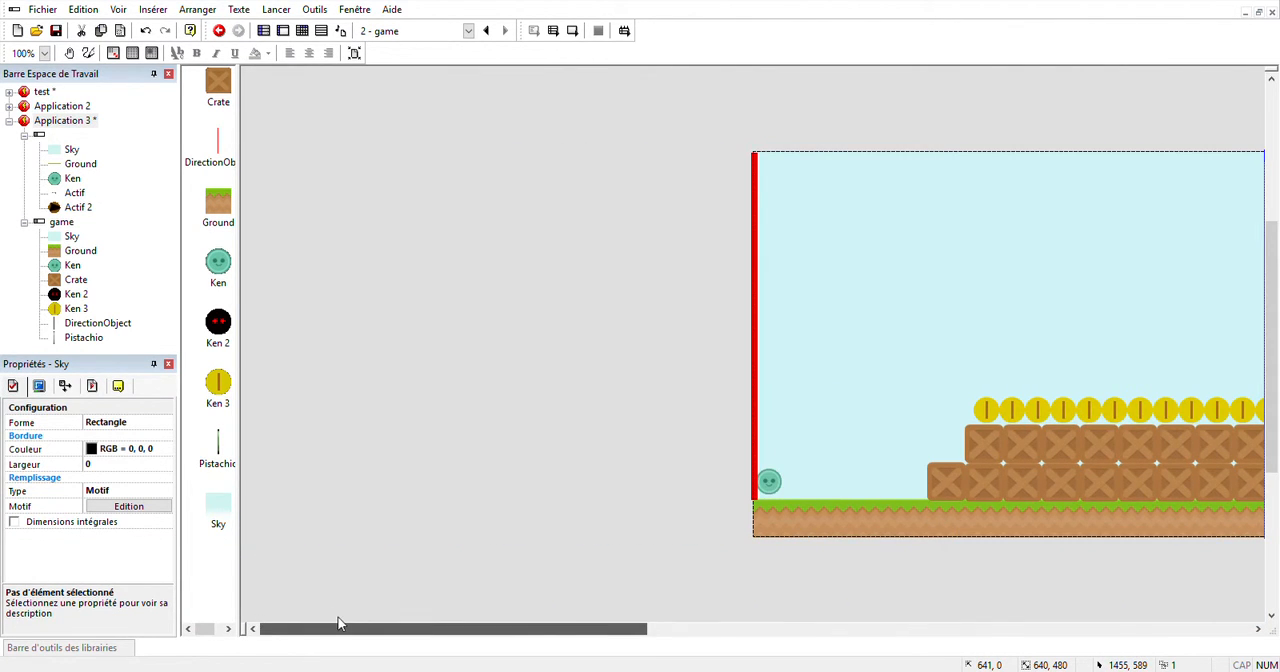
{"action": "left_click_drag", "start_coordinate": [338, 624], "coordinate": [437, 628]}
{"action": "mouse_move", "coordinate": [80, 645]}
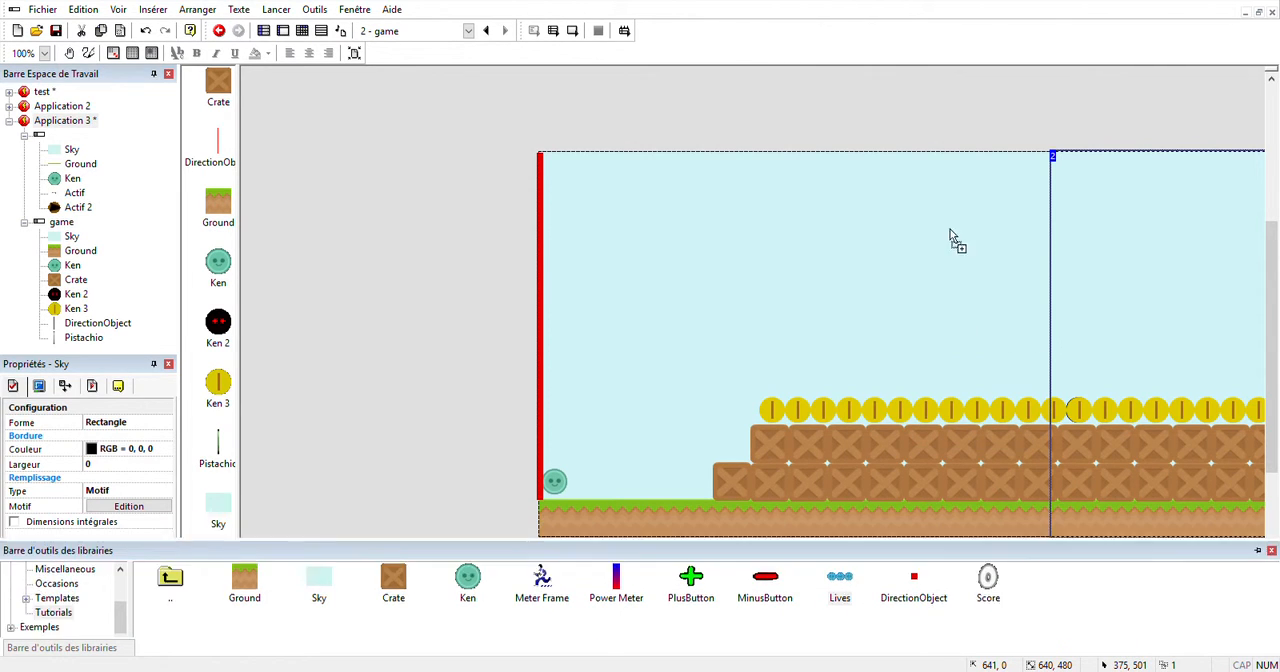
{"action": "left_click_drag", "start_coordinate": [952, 240], "coordinate": [935, 177]}
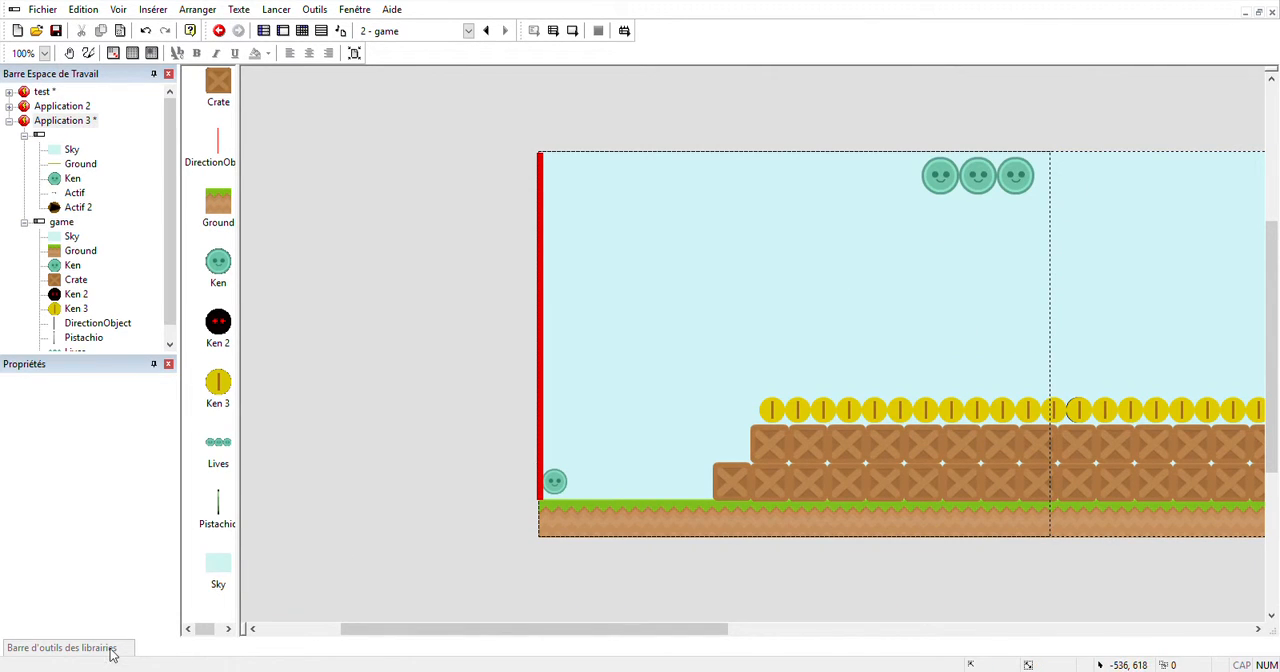
{"action": "mouse_move", "coordinate": [113, 650]}
{"action": "left_click_drag", "start_coordinate": [986, 560], "coordinate": [589, 212]}
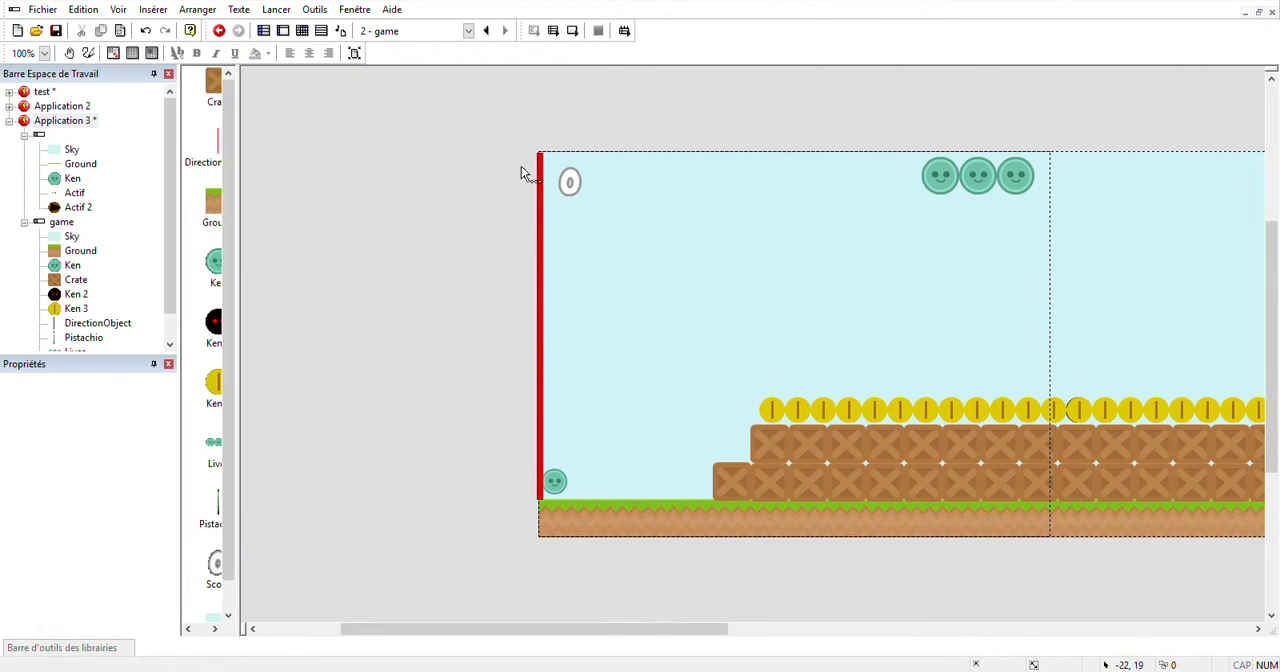
Create an event for the collision between Ken and the crate with an action on Ken, and test-run the current scene.
{"action": "left_click", "coordinate": [303, 31]}
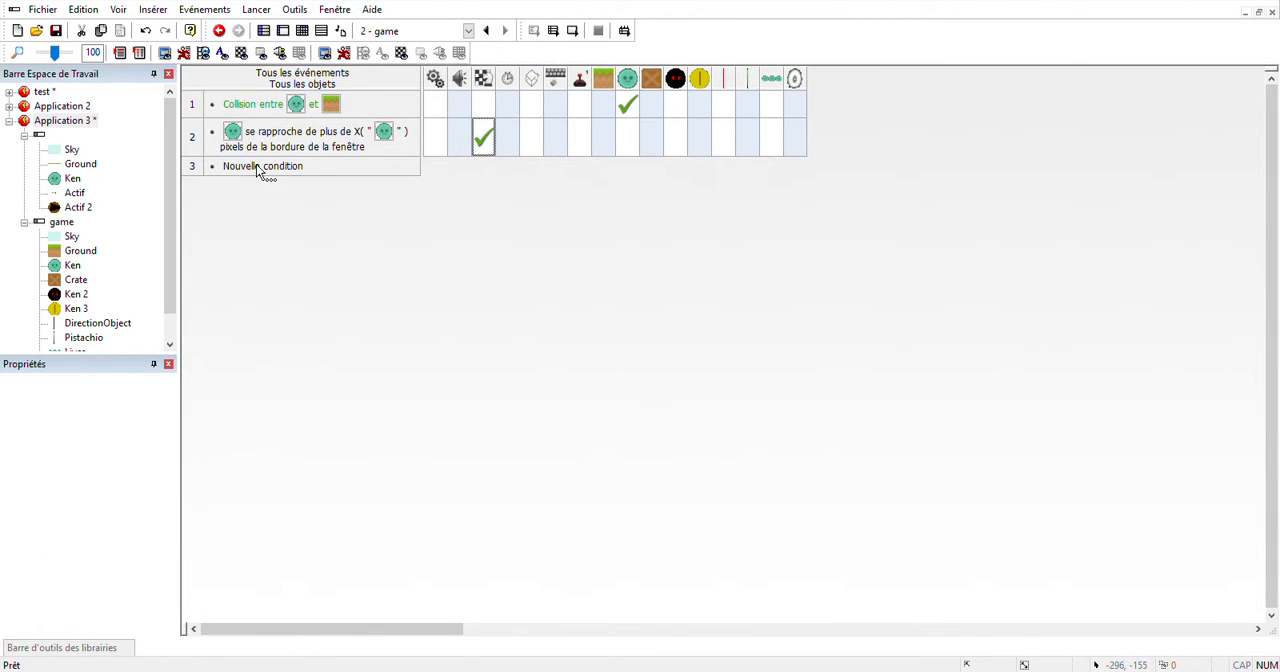
{"action": "left_click", "coordinate": [258, 168]}
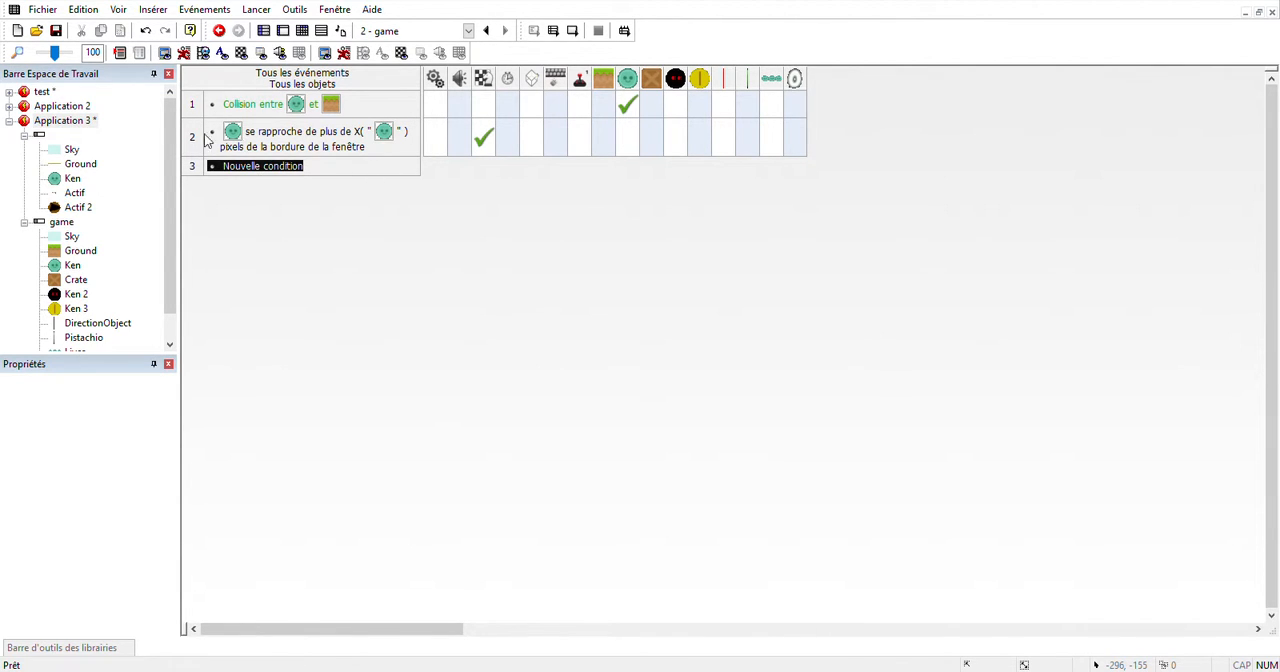
{"action": "left_click", "coordinate": [260, 350]}
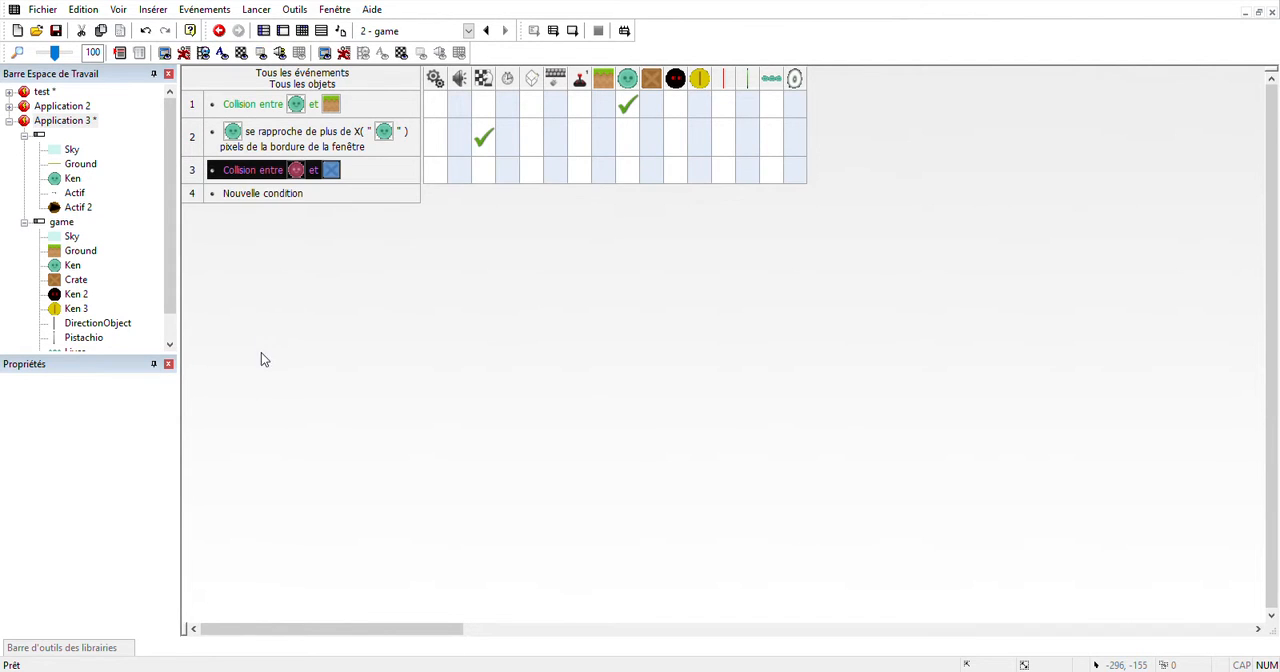
{"action": "left_click", "coordinate": [625, 173]}
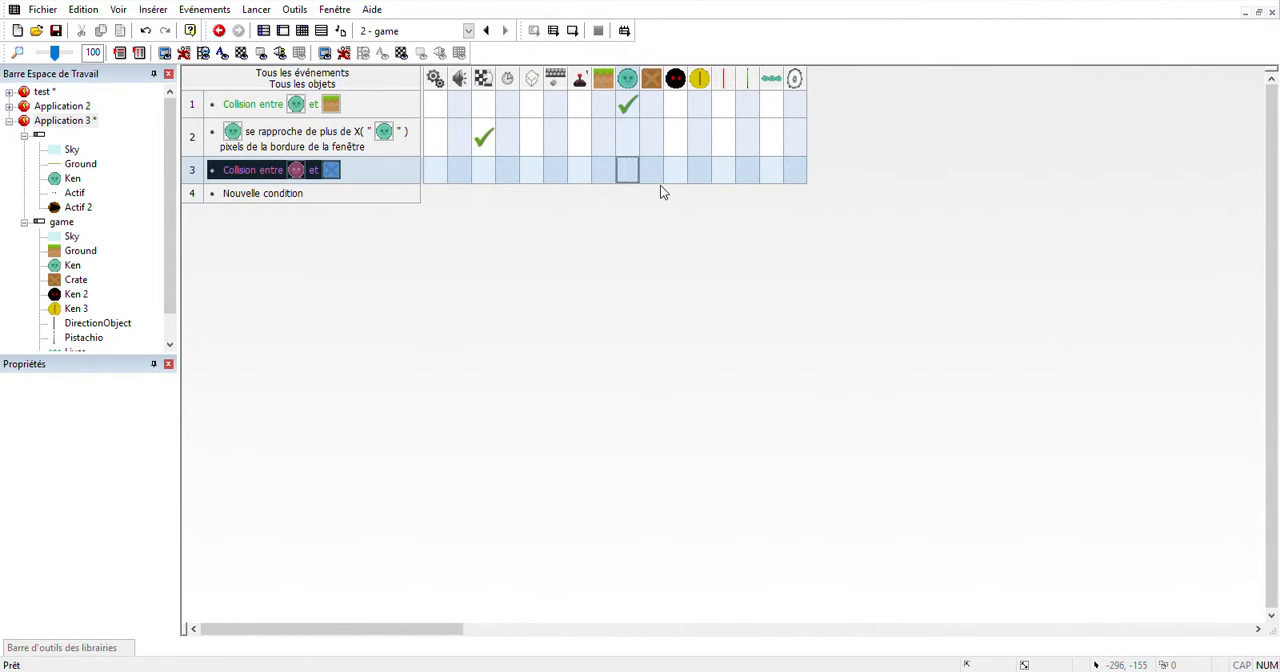
{"action": "left_click", "coordinate": [576, 36]}
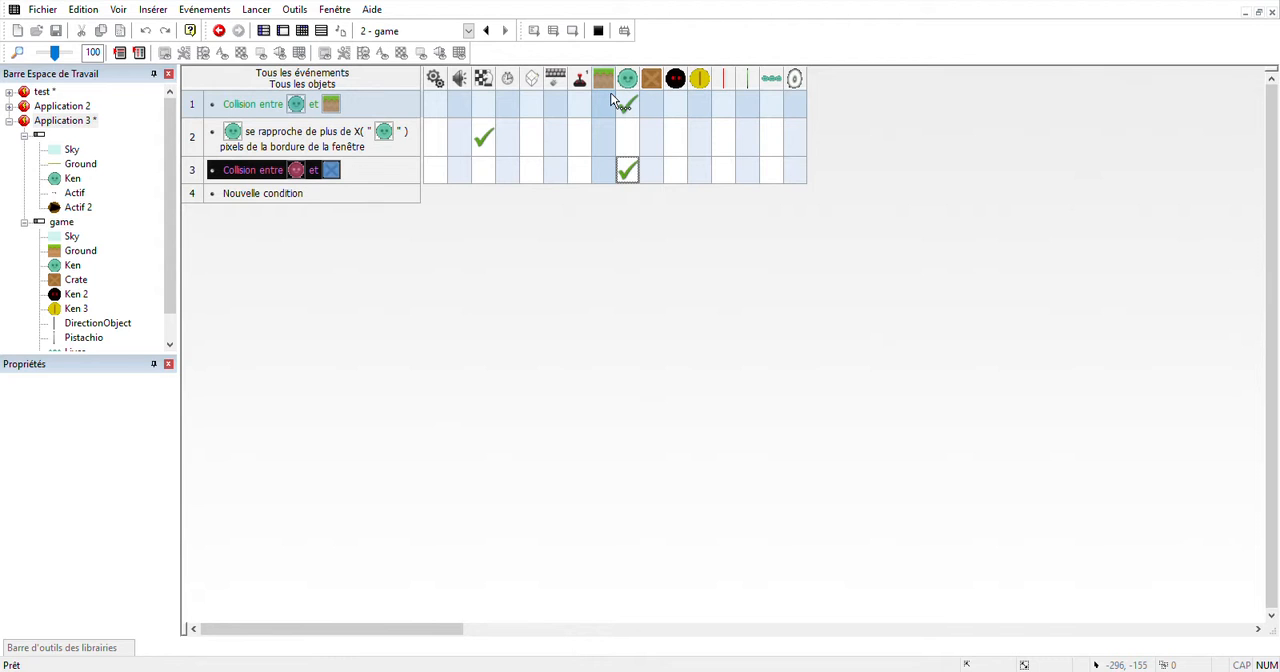
{"action": "left_click", "coordinate": [615, 102]}
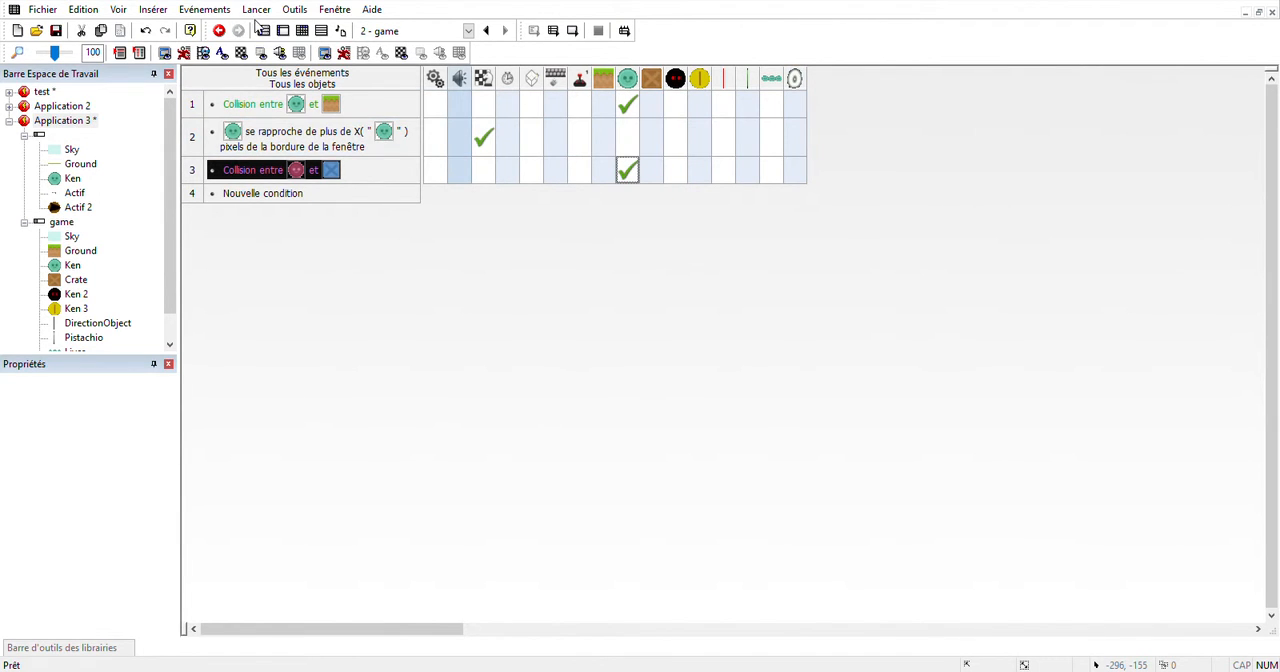
Review the speed and jump settings of Ken's Plateforme movement in the game scene, down to the jump control.
{"action": "left_click", "coordinate": [284, 33]}
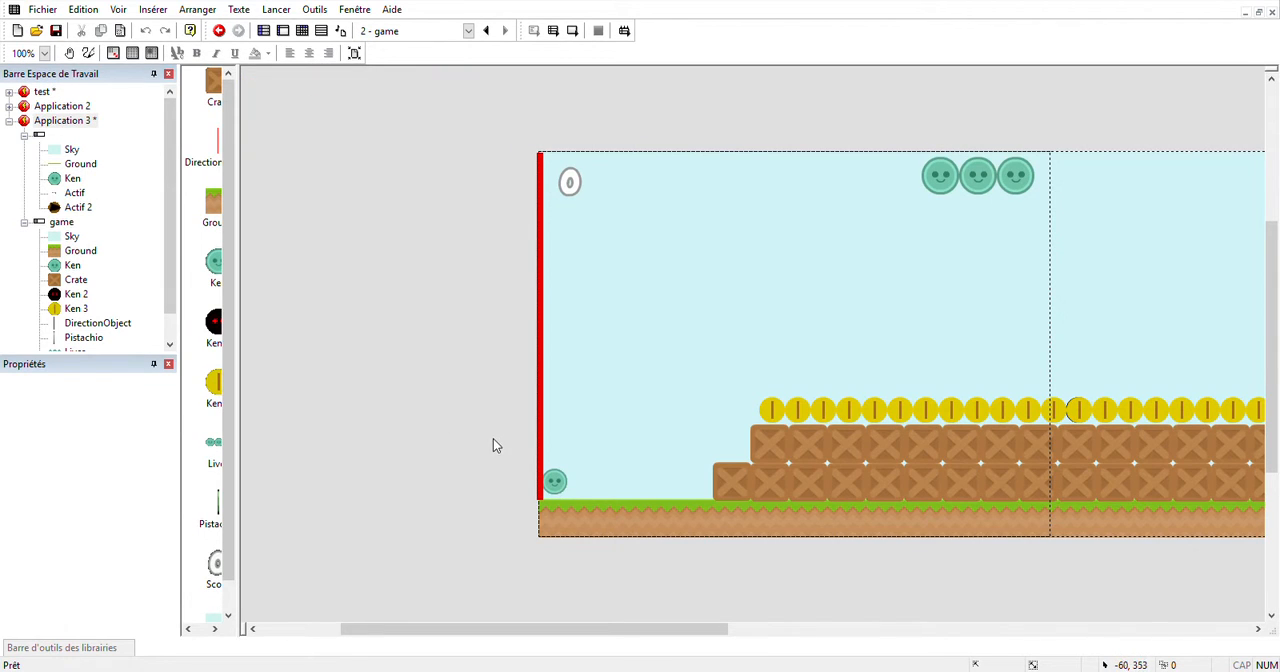
{"action": "left_click", "coordinate": [555, 482]}
{"action": "scroll", "coordinate": [80, 537], "scroll_direction": "down", "scroll_amount": 1}
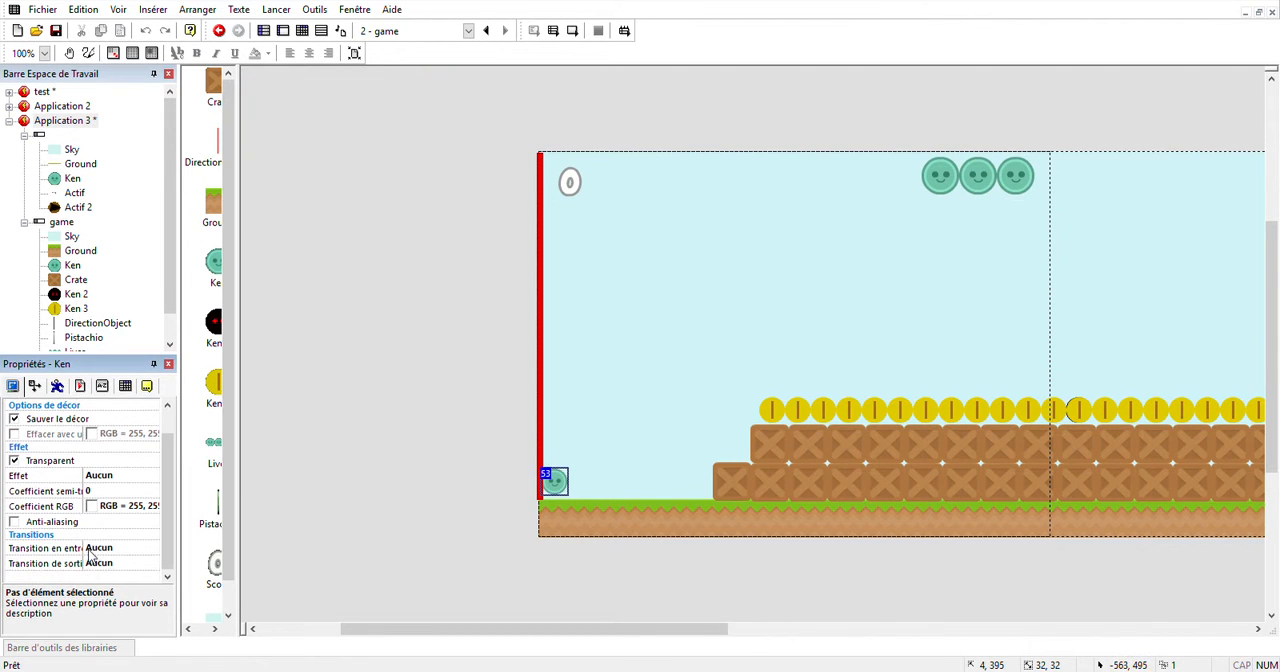
{"action": "left_click", "coordinate": [62, 389]}
{"action": "left_click", "coordinate": [82, 389]}
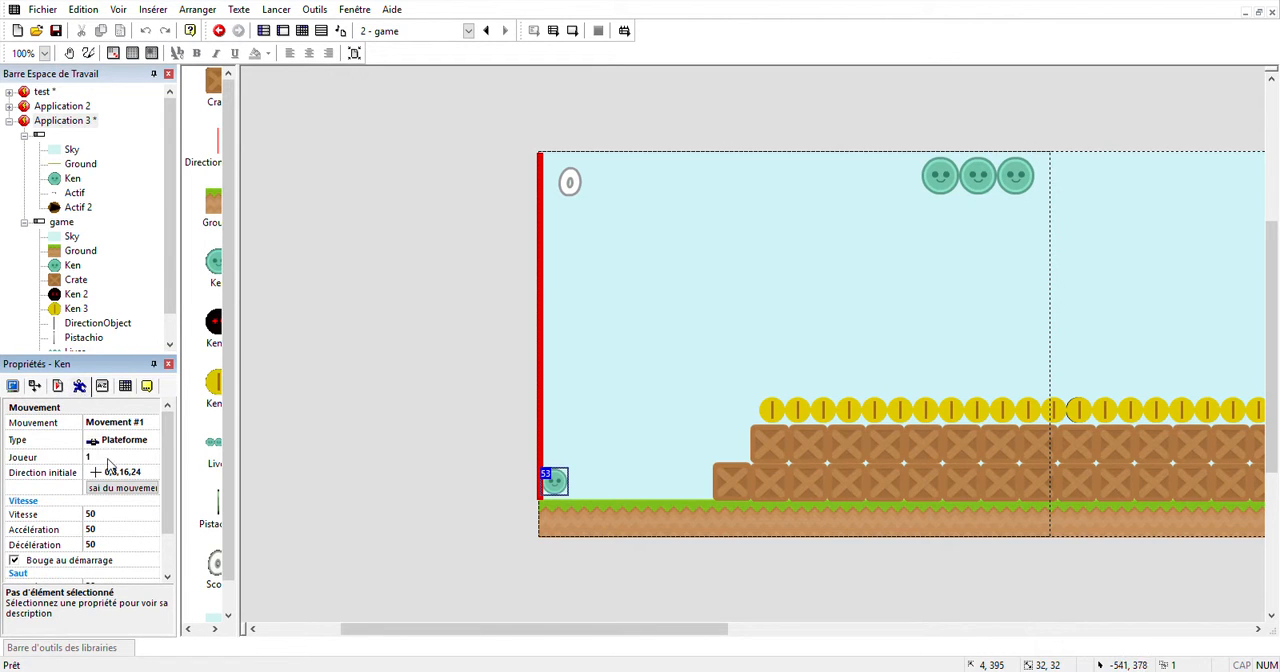
{"action": "scroll", "coordinate": [110, 465], "scroll_direction": "down", "scroll_amount": 2}
{"action": "left_click", "coordinate": [108, 566]}
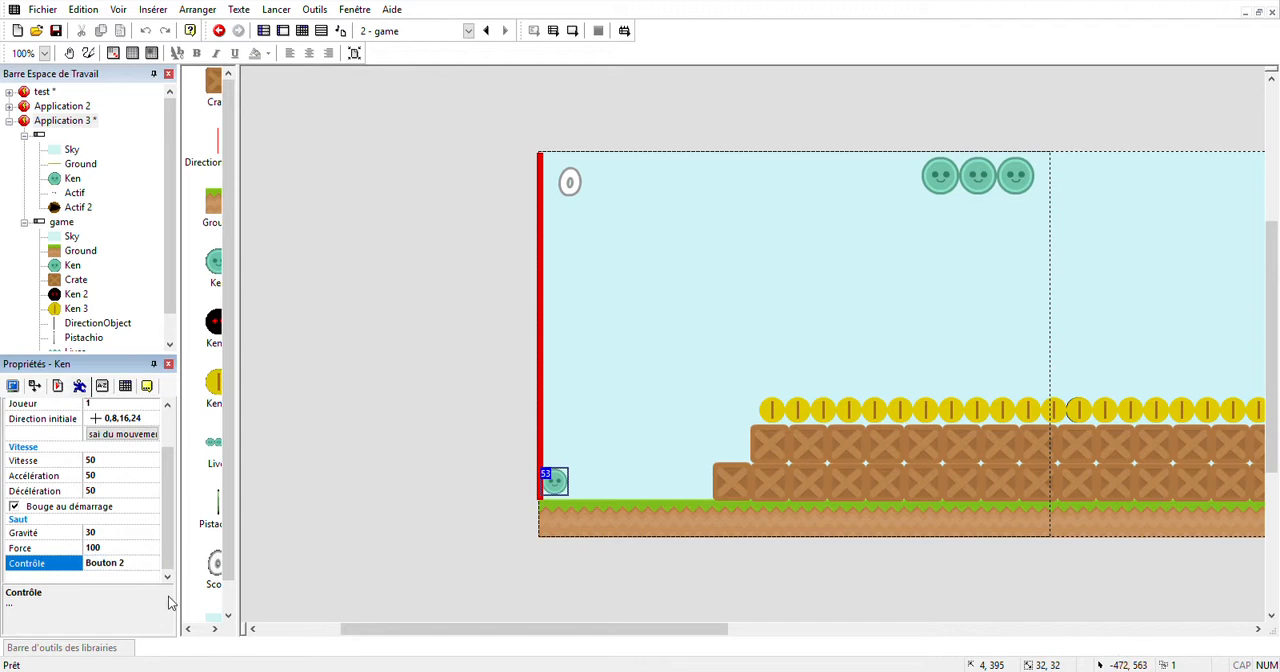
{"action": "left_click", "coordinate": [268, 484]}
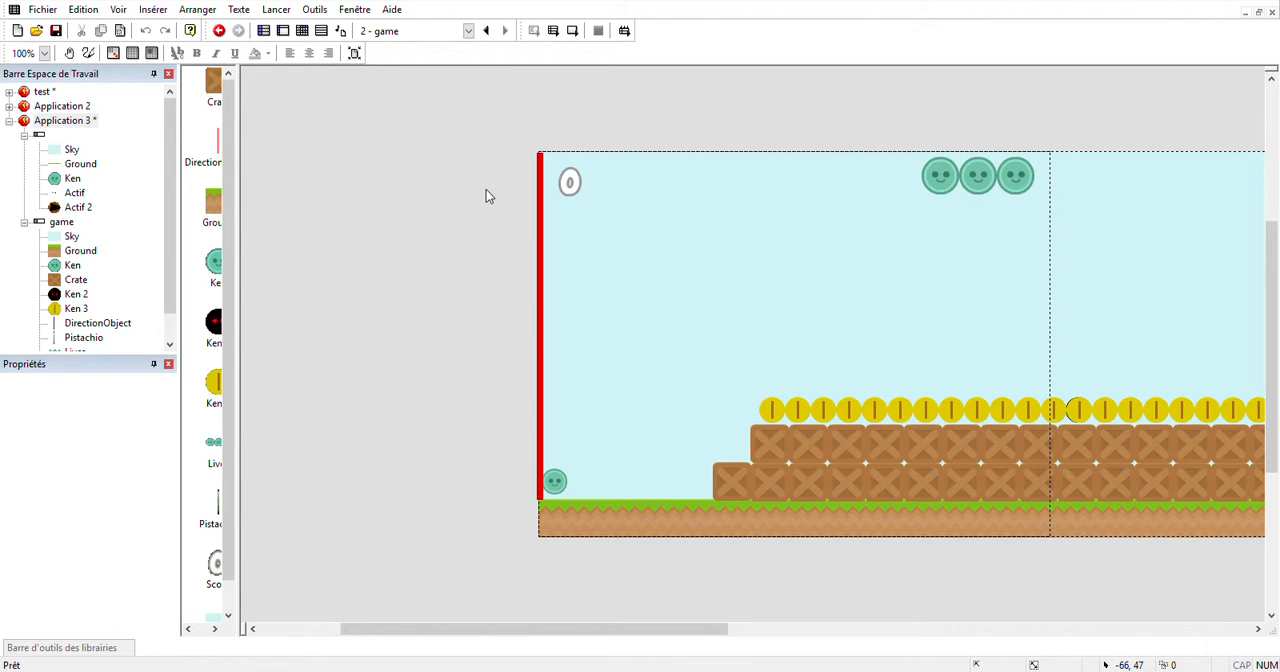
Create an event for the collision between Ken and the black enemy, with actions on the player, Ken and the enemy.
{"action": "left_click", "coordinate": [303, 34]}
{"action": "left_click", "coordinate": [258, 194]}
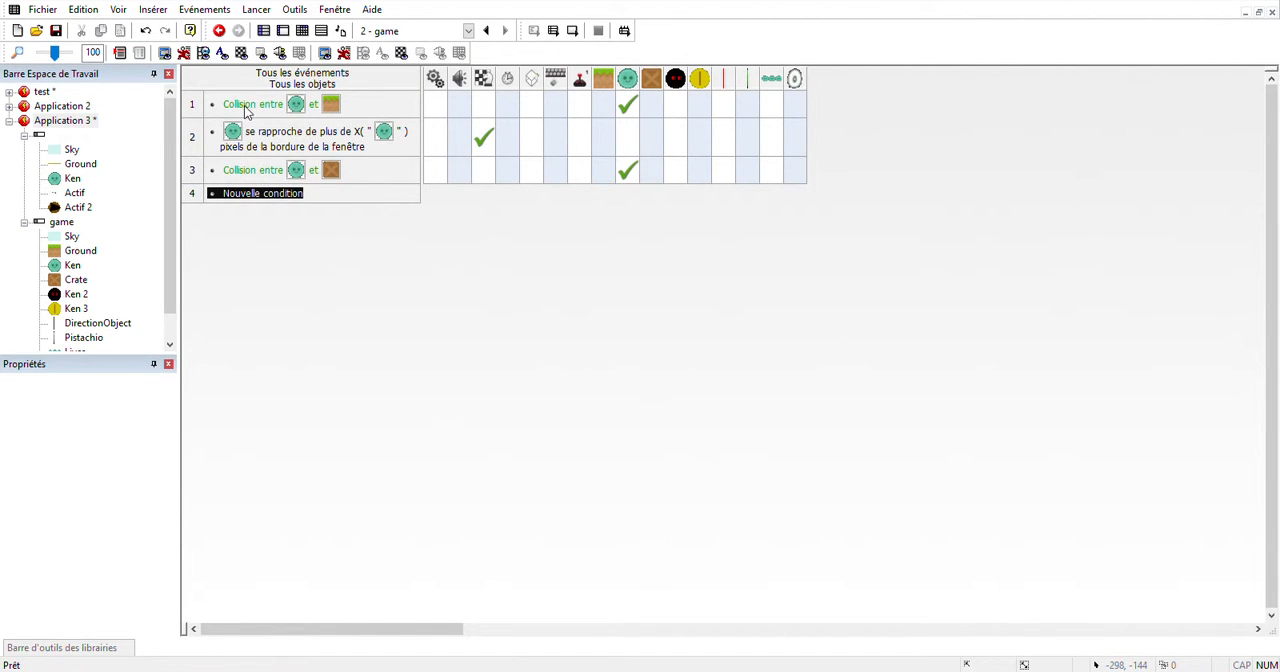
{"action": "key", "text": "ctrl+v"}
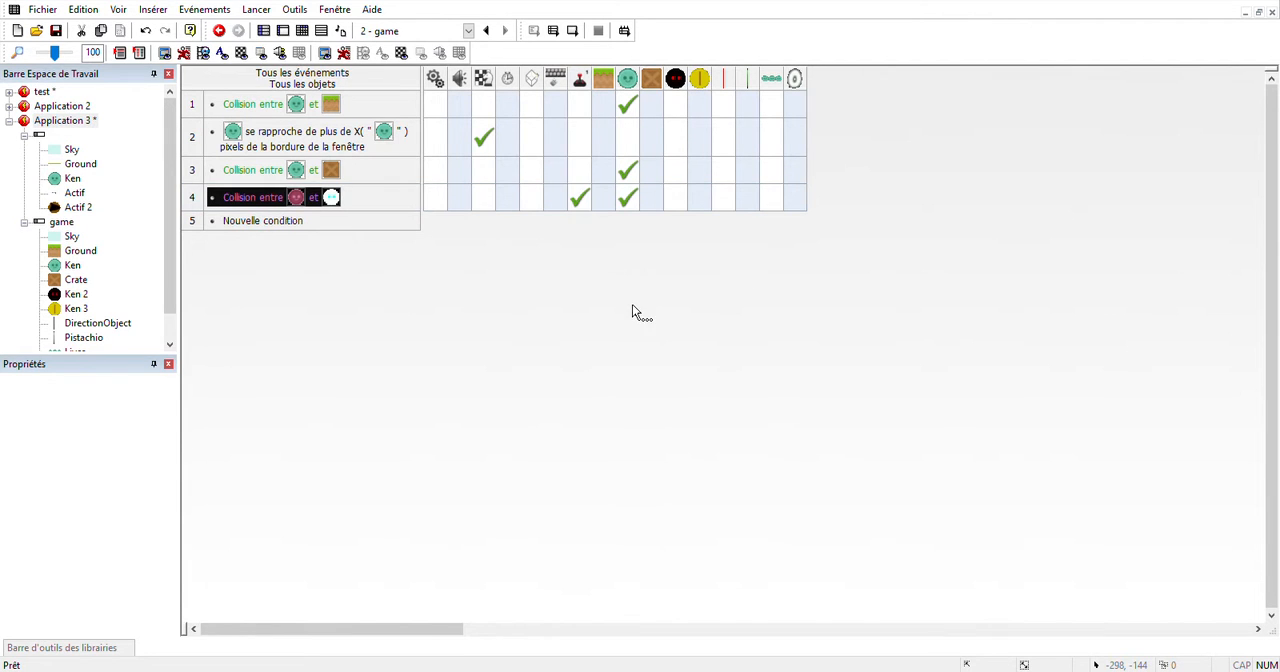
{"action": "left_click", "coordinate": [279, 222]}
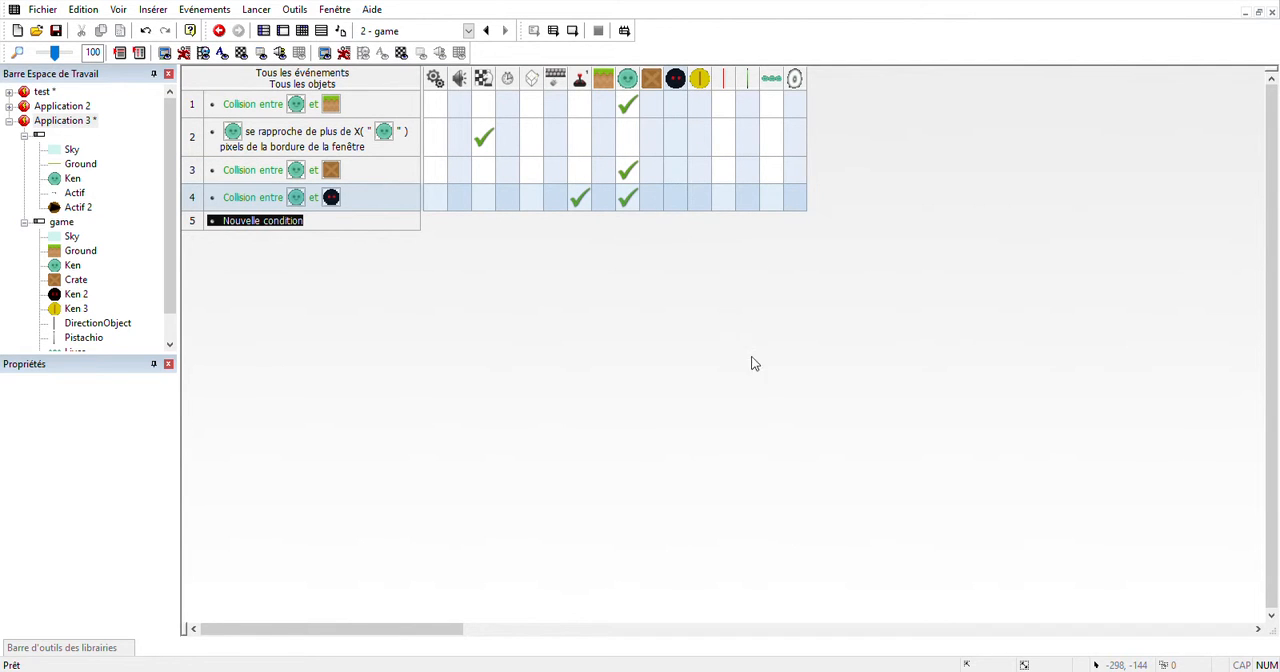
{"action": "left_click", "coordinate": [783, 456]}
Create an event for the collision between Ken and the coin, with actions on the coin and the player.
{"action": "left_click", "coordinate": [283, 221]}
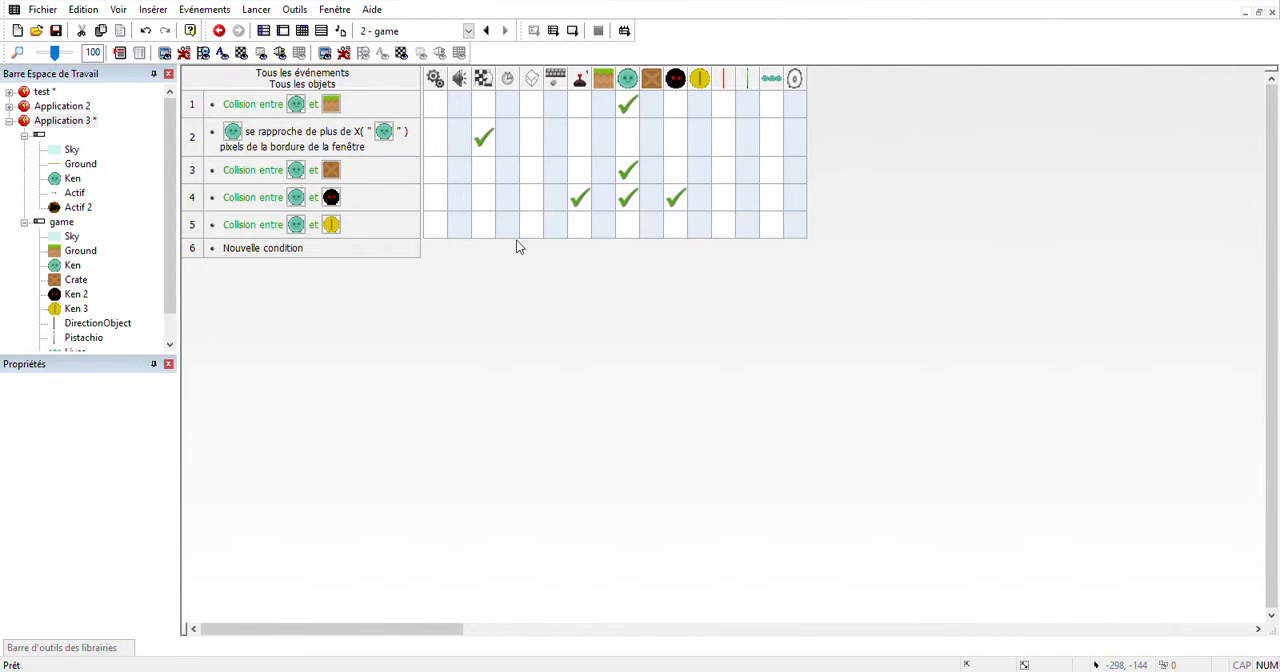
{"action": "right_click", "coordinate": [704, 226]}
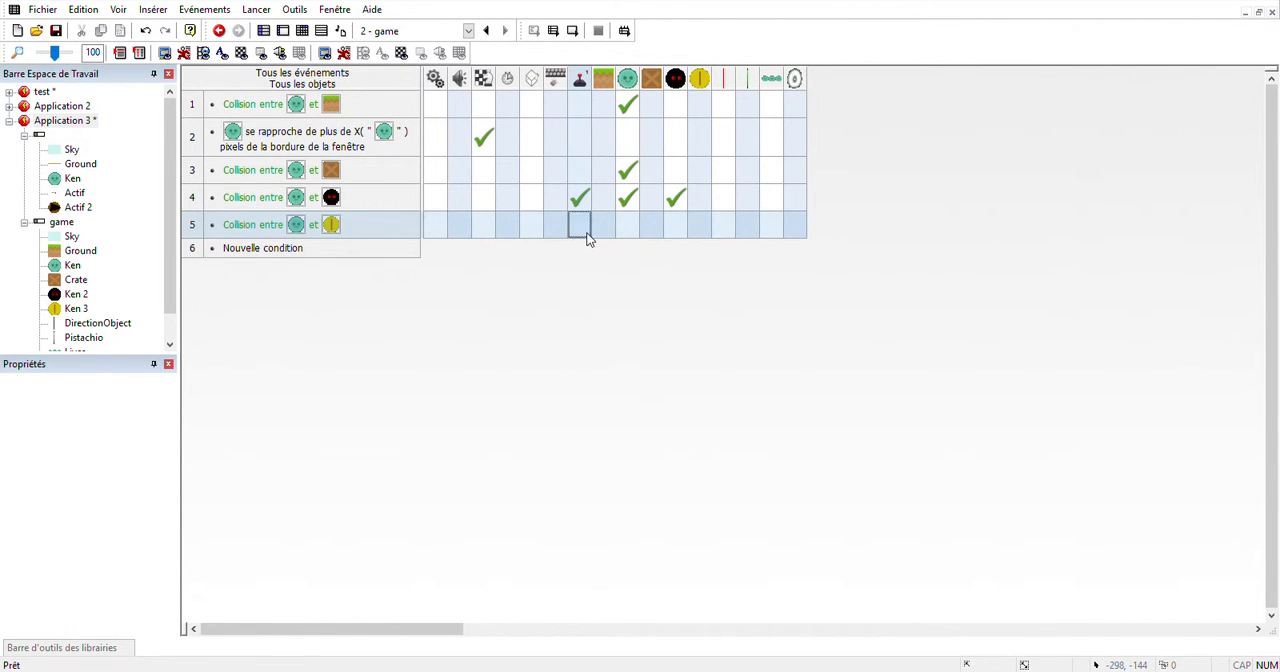
{"action": "left_click", "coordinate": [704, 223]}
{"action": "left_click", "coordinate": [580, 224]}
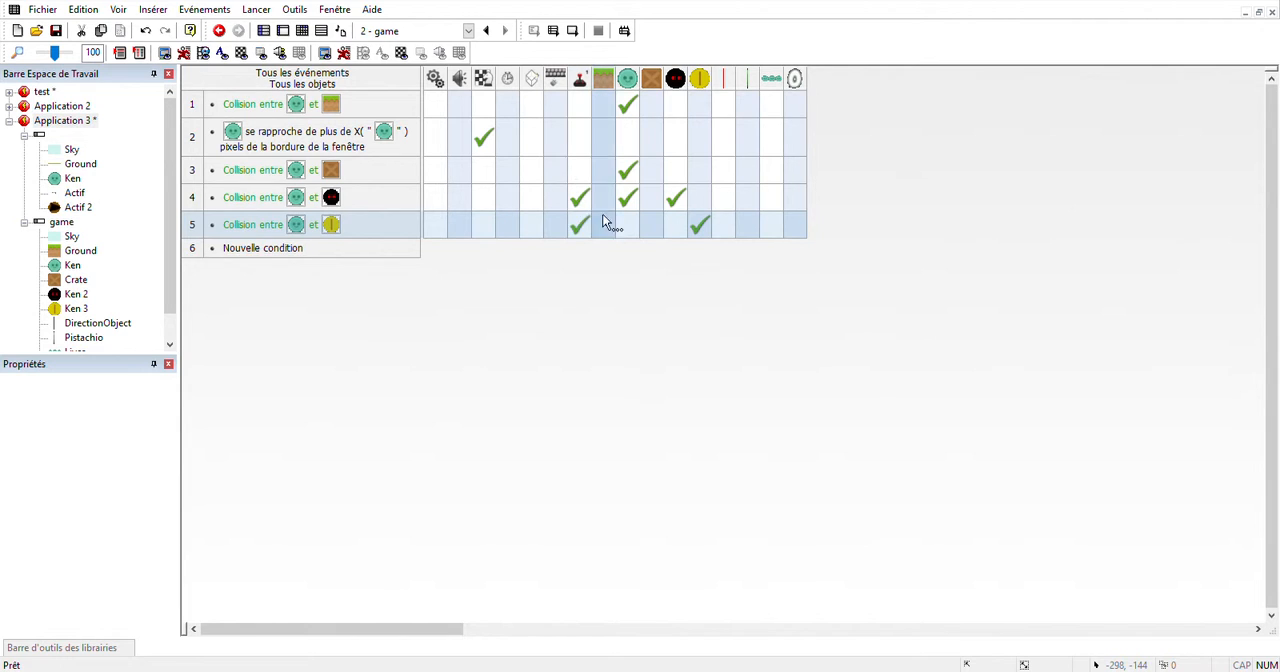
Create an event for the collision between Ken and the DirectionObject barrier, with an action on Ken.
{"action": "left_click", "coordinate": [255, 249]}
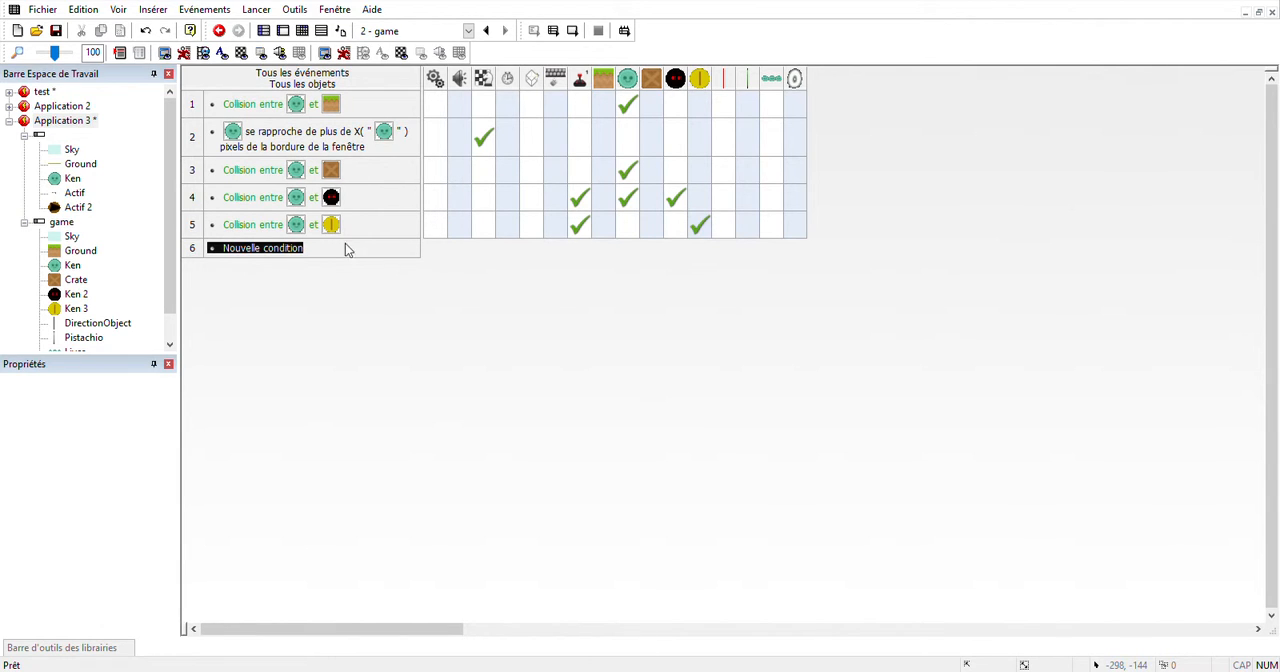
{"action": "left_click", "coordinate": [266, 348]}
{"action": "right_click", "coordinate": [621, 250]}
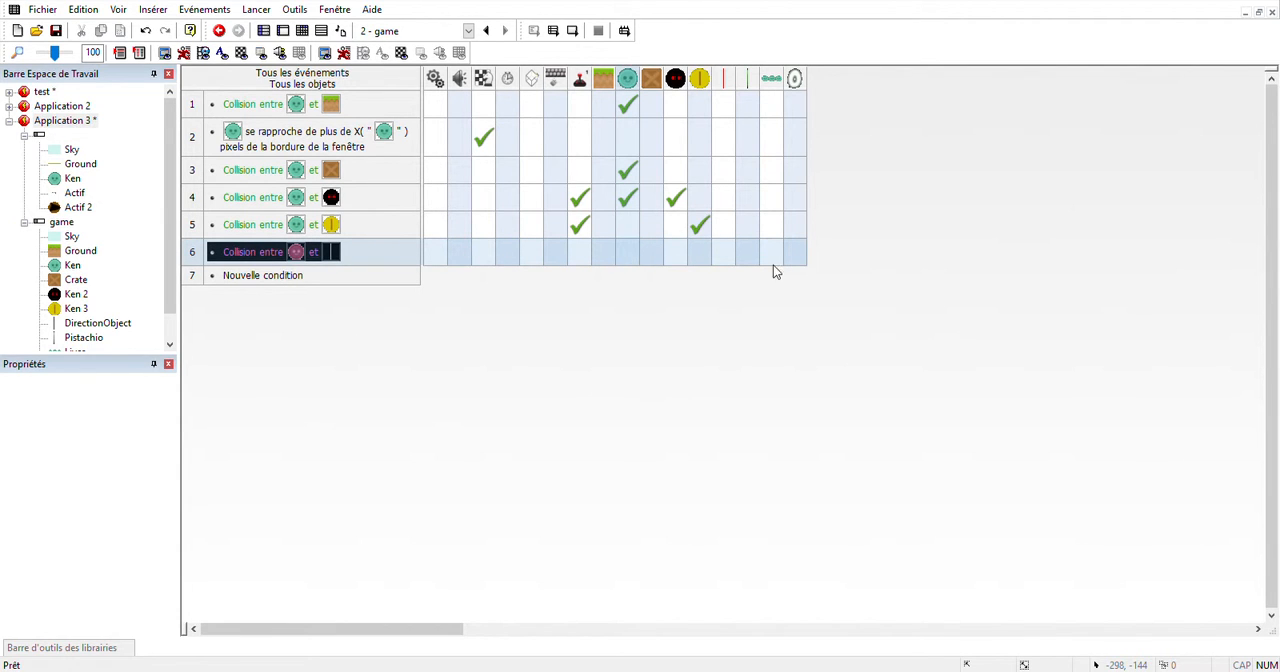
Create an event for the collision between Ken and the Pistachio column with a scene control action, and test-run the whole application.
{"action": "left_click", "coordinate": [267, 276]}
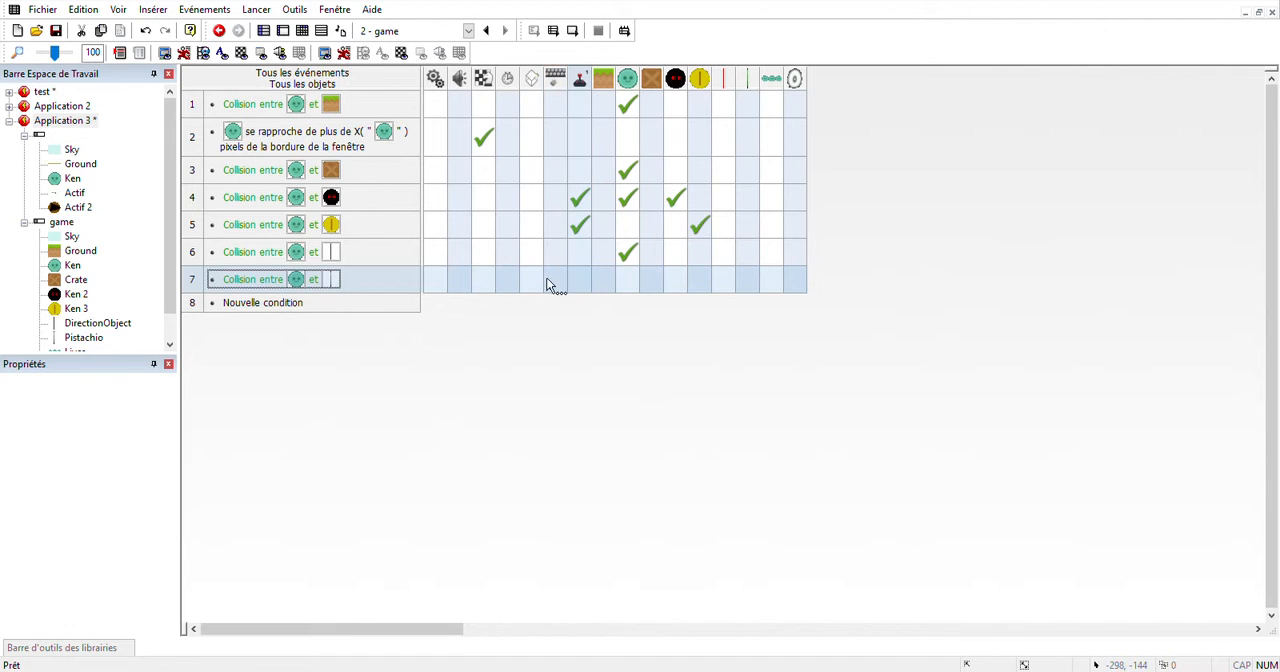
{"action": "left_click", "coordinate": [483, 280]}
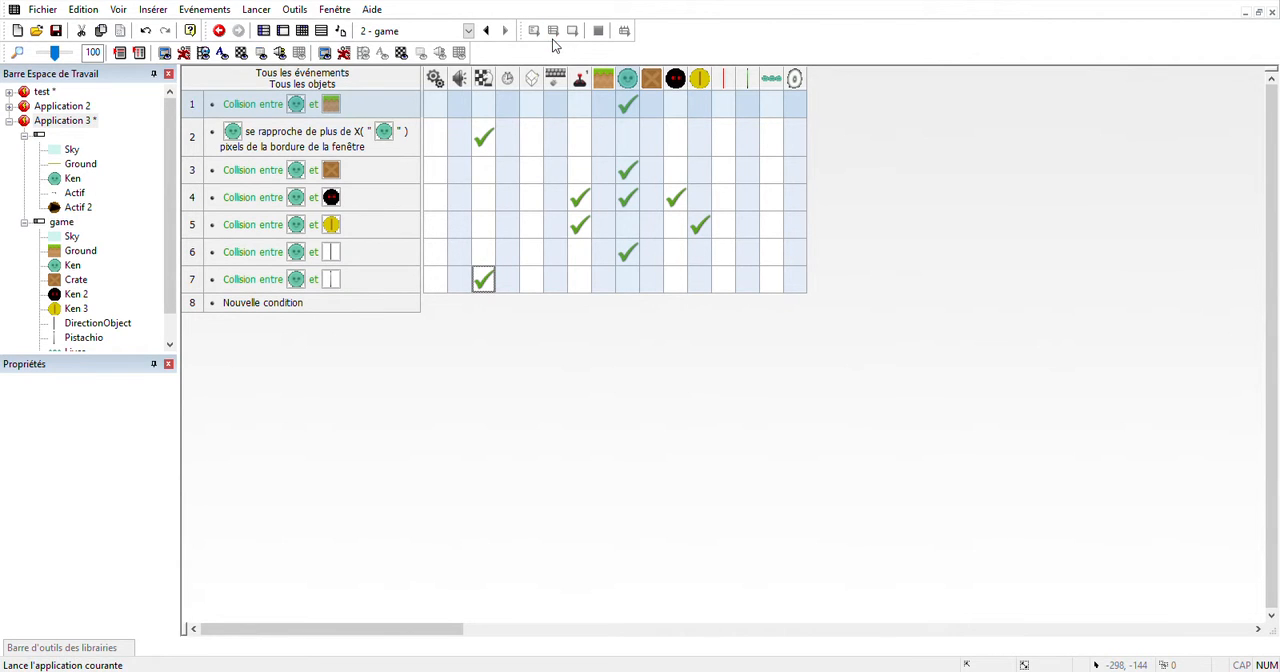
{"action": "left_click", "coordinate": [553, 33]}
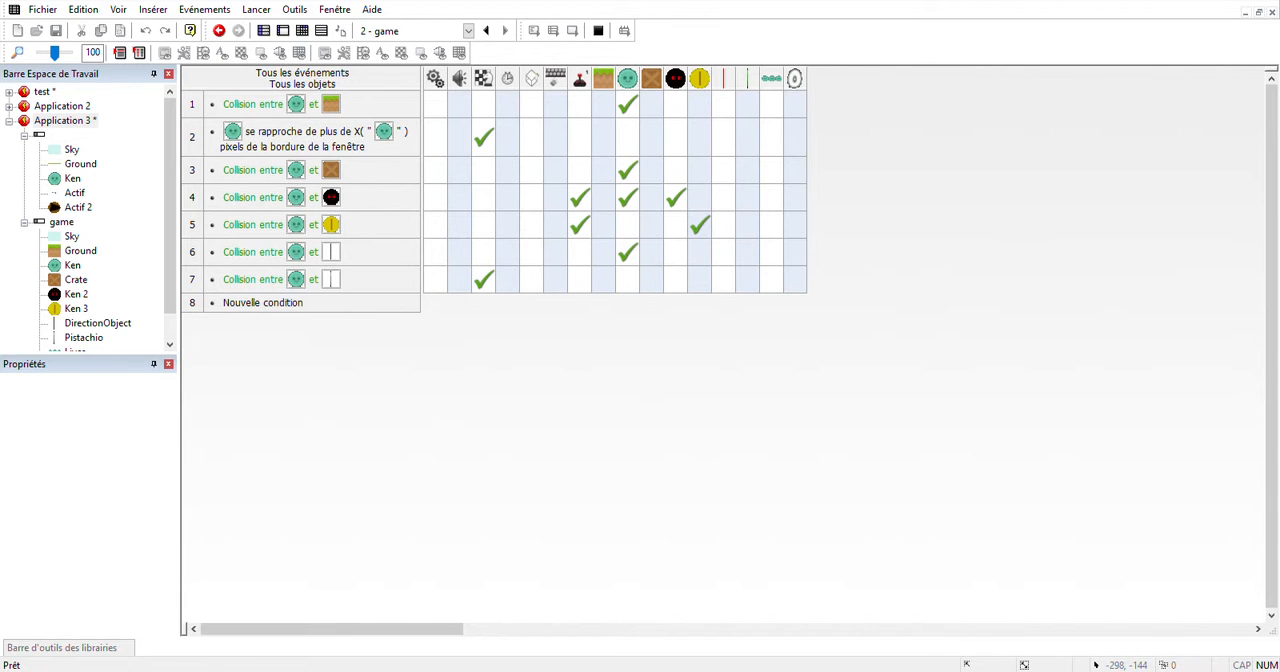
Create an En début de scène event with a sound action.
{"action": "left_click", "coordinate": [285, 303]}
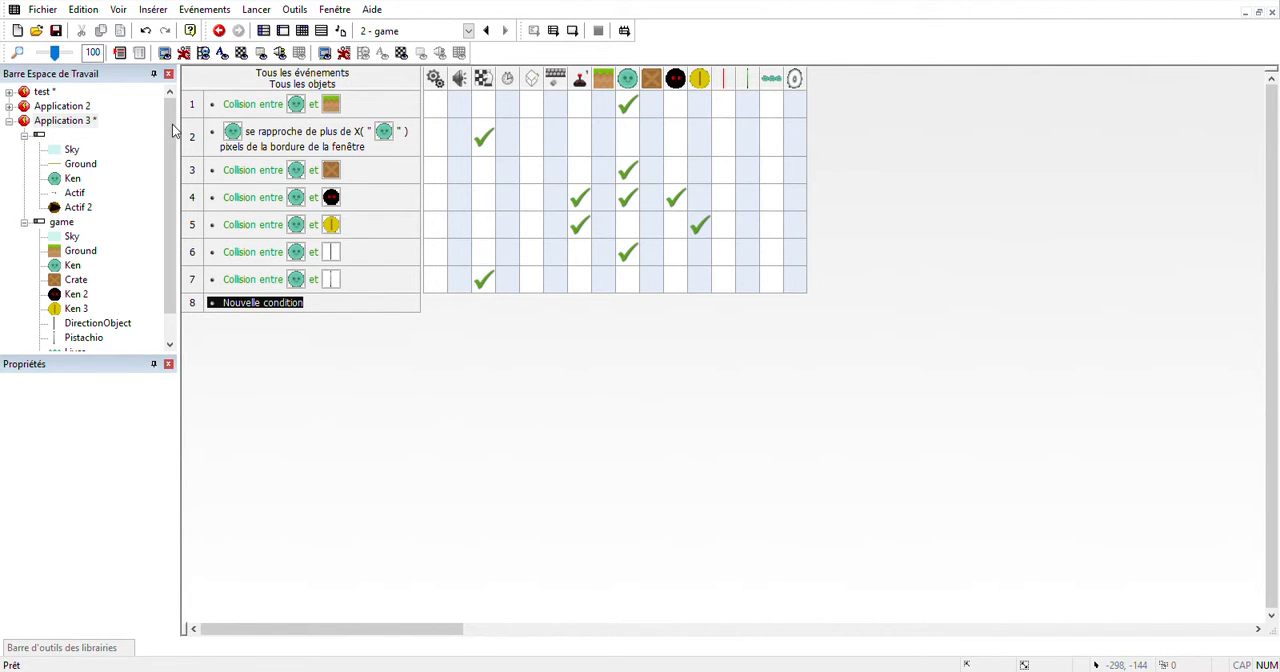
{"action": "left_click", "coordinate": [262, 128]}
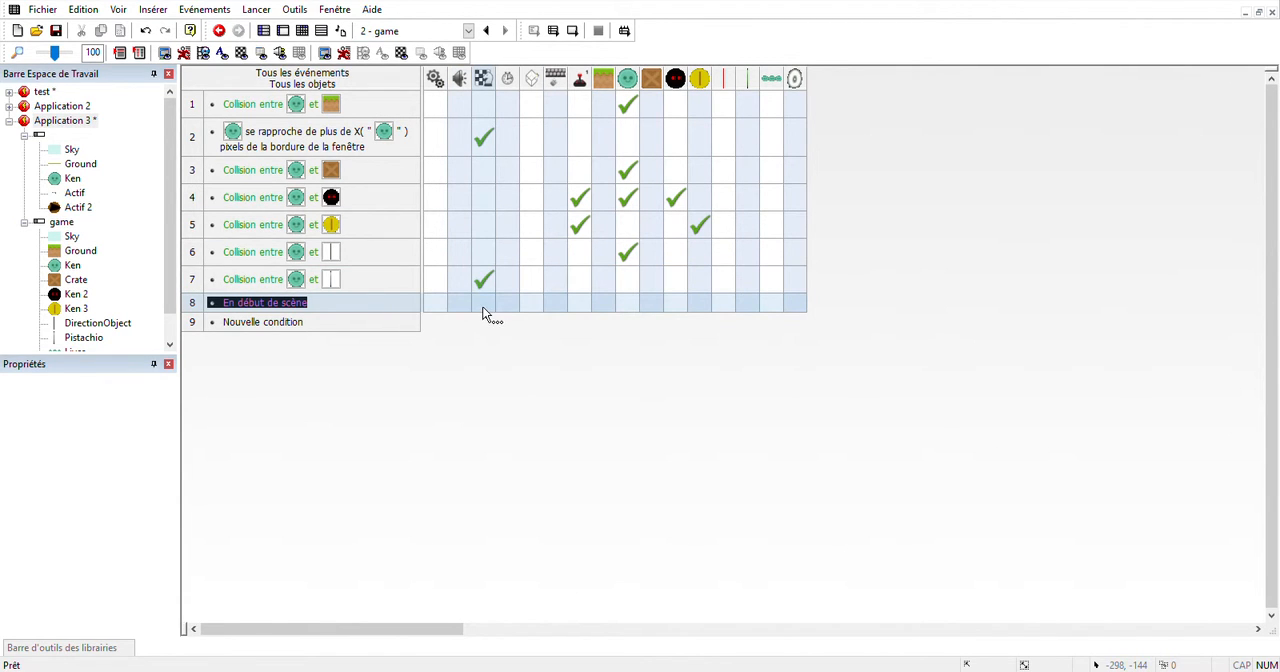
{"action": "left_click", "coordinate": [438, 338]}
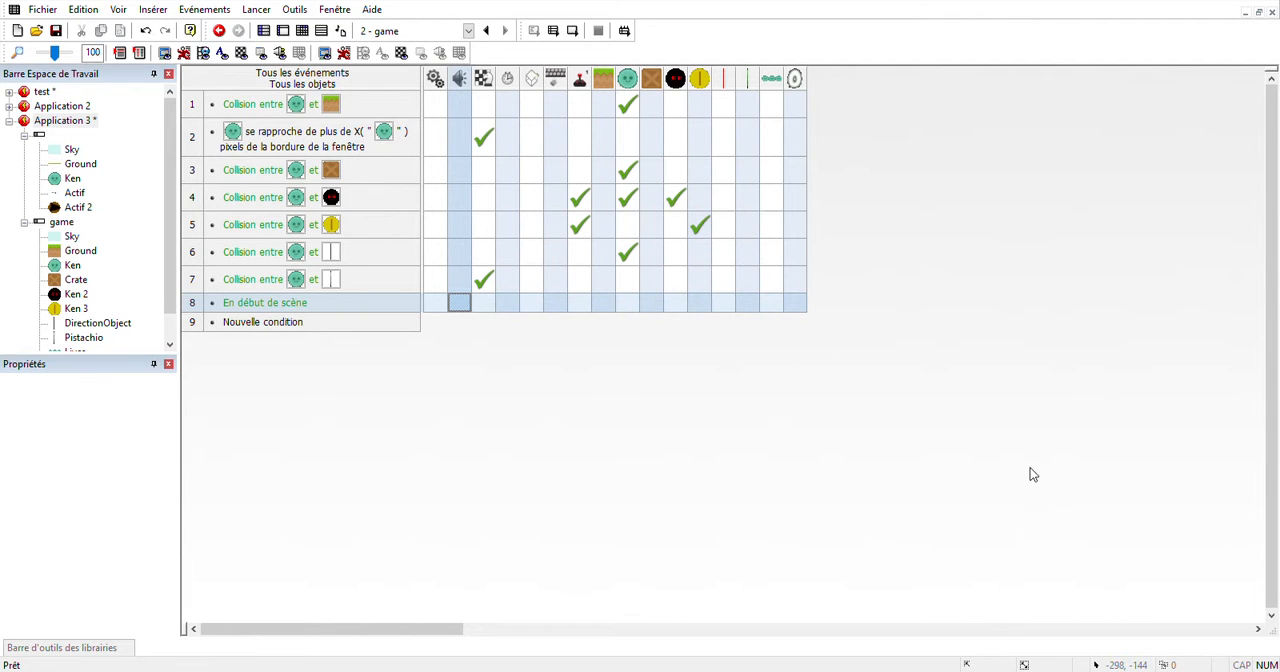
{"action": "left_click", "coordinate": [966, 403]}
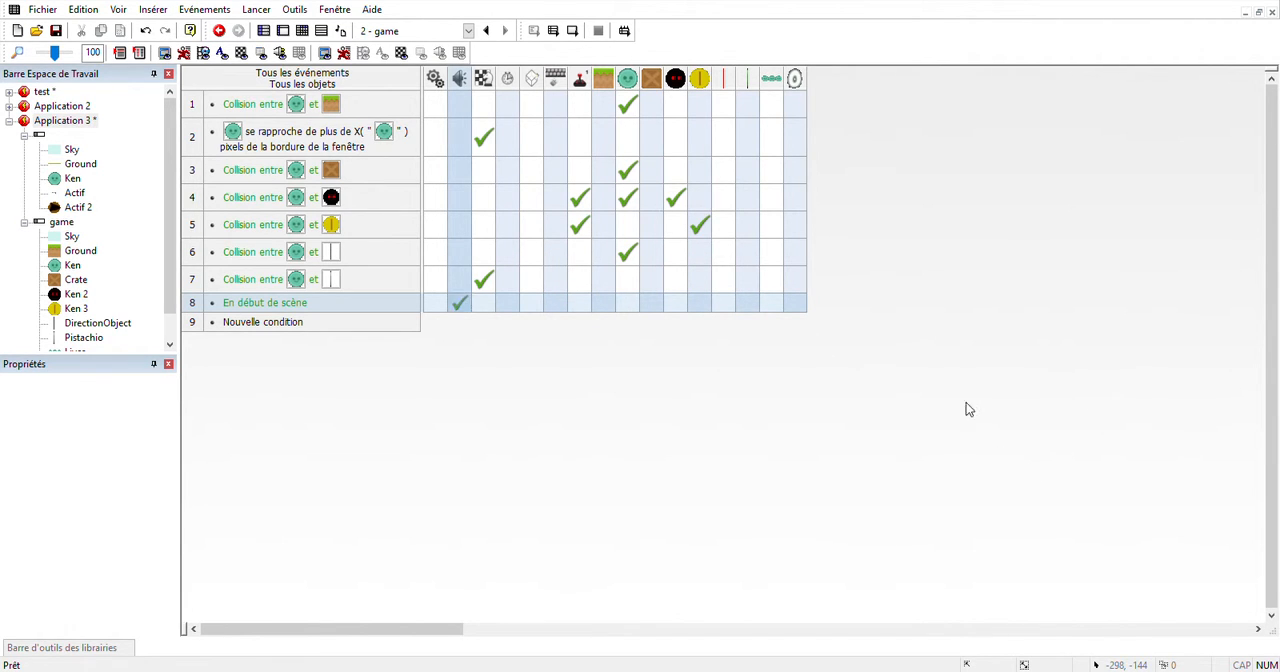
Give the coin and black enemy collision events a sound action each, and test-run the whole application.
{"action": "left_click", "coordinate": [277, 325]}
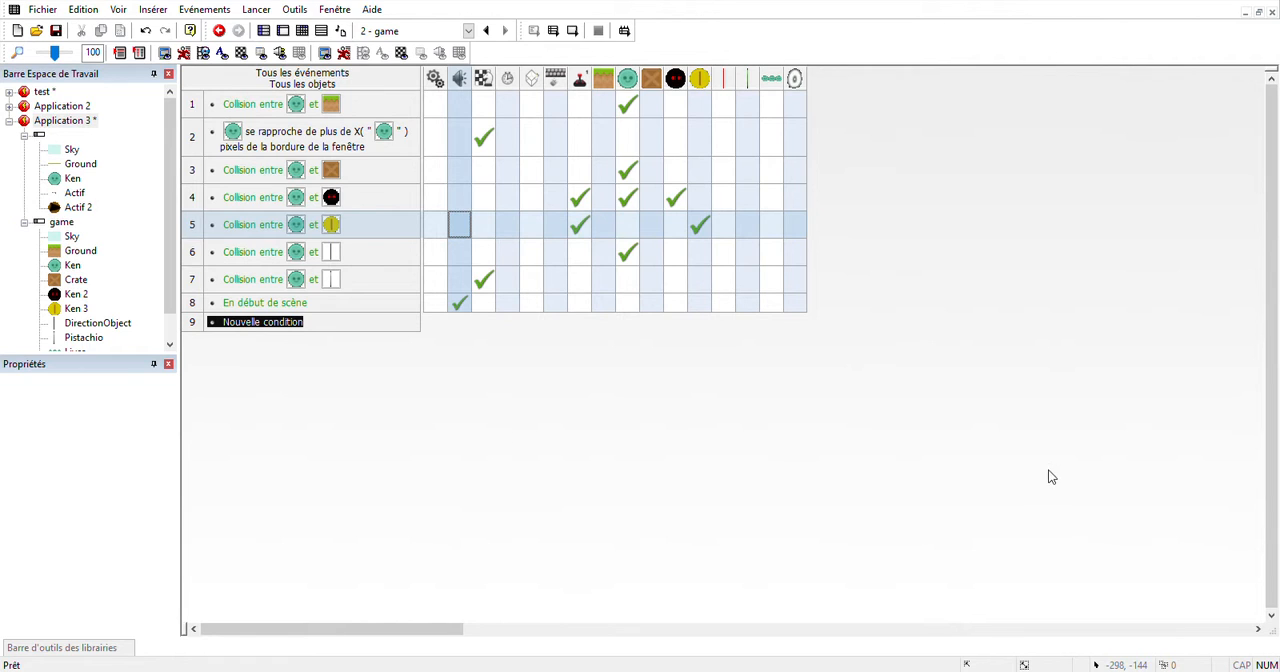
{"action": "left_click", "coordinate": [1098, 401]}
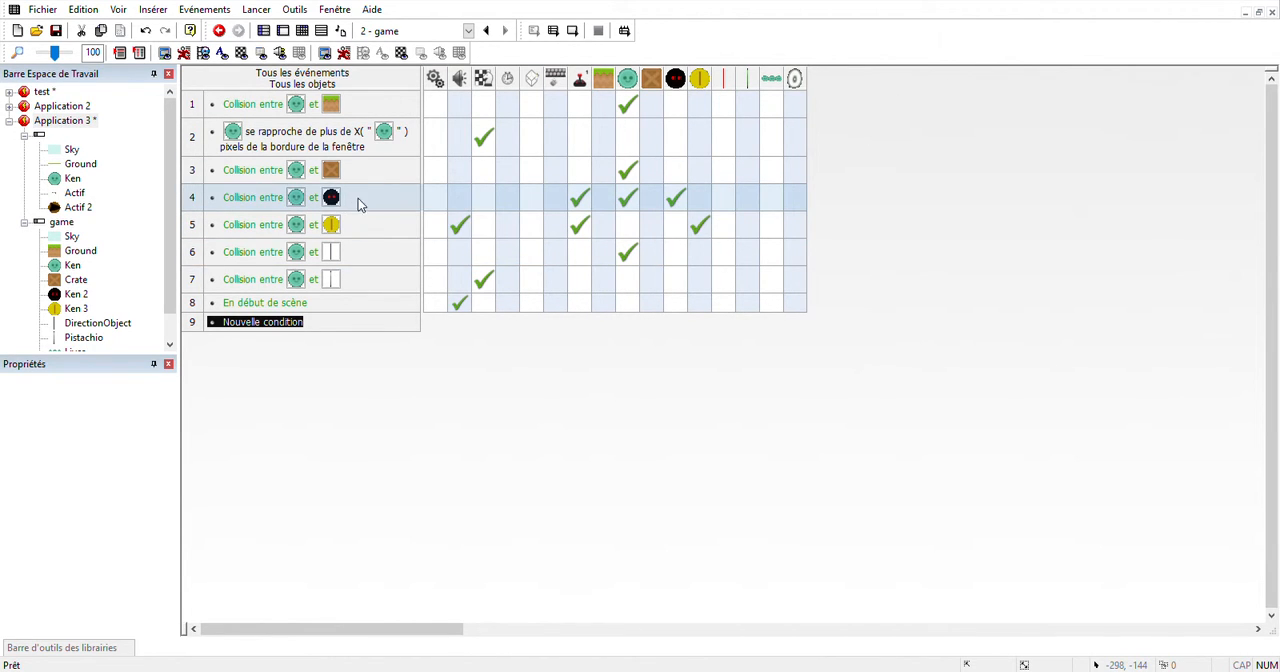
{"action": "left_click", "coordinate": [458, 205]}
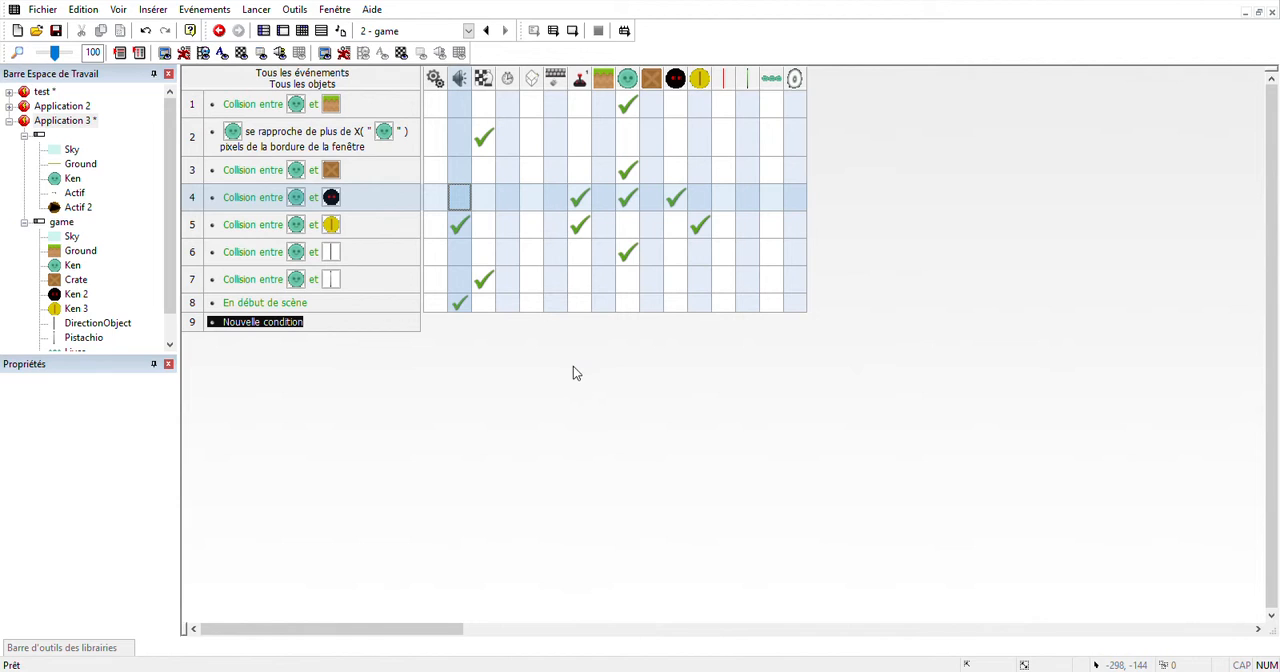
{"action": "left_click", "coordinate": [1094, 399]}
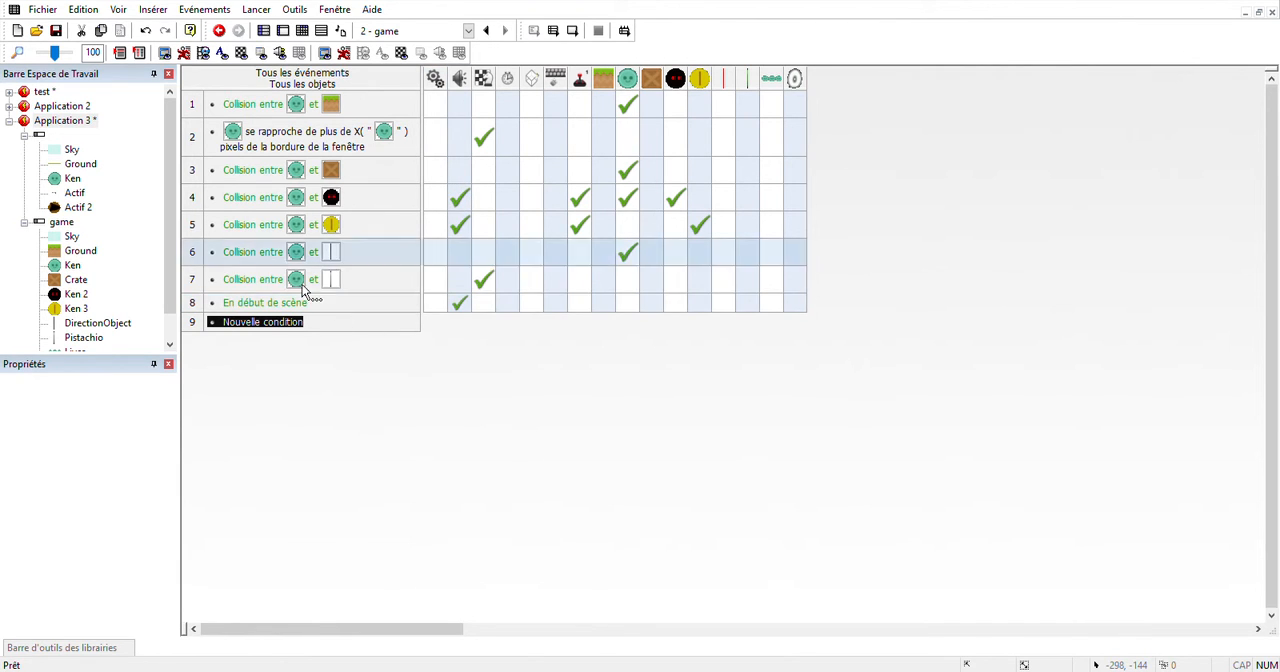
{"action": "left_click", "coordinate": [557, 32]}
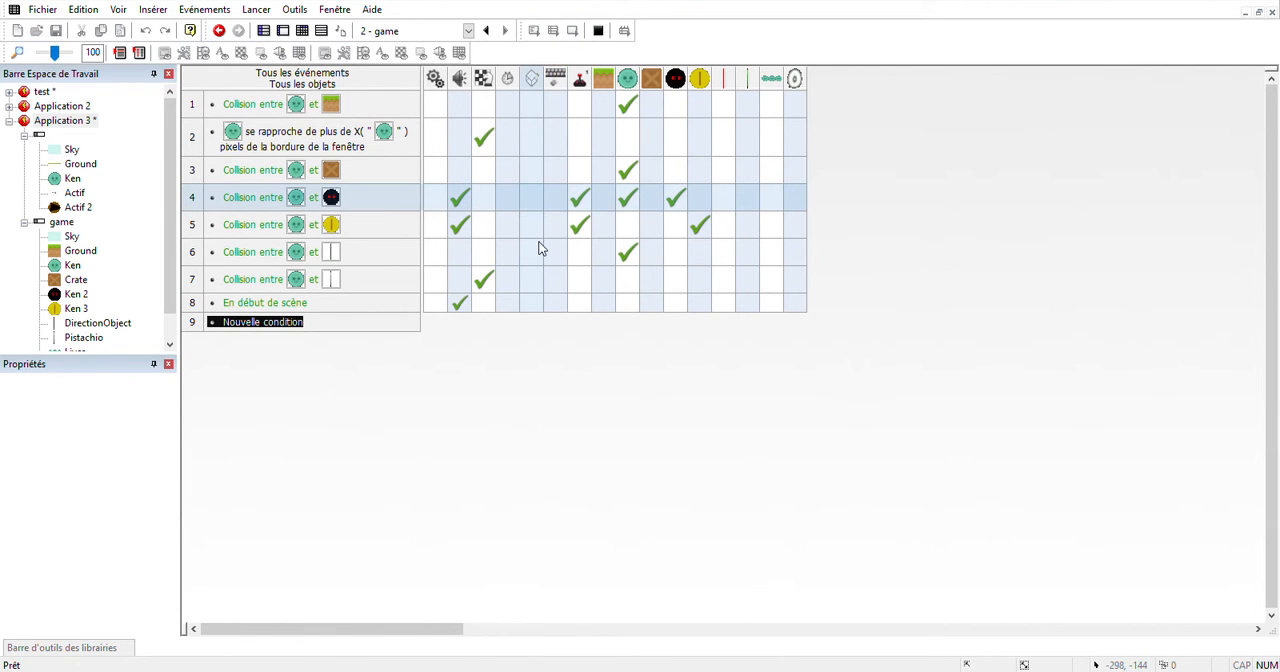